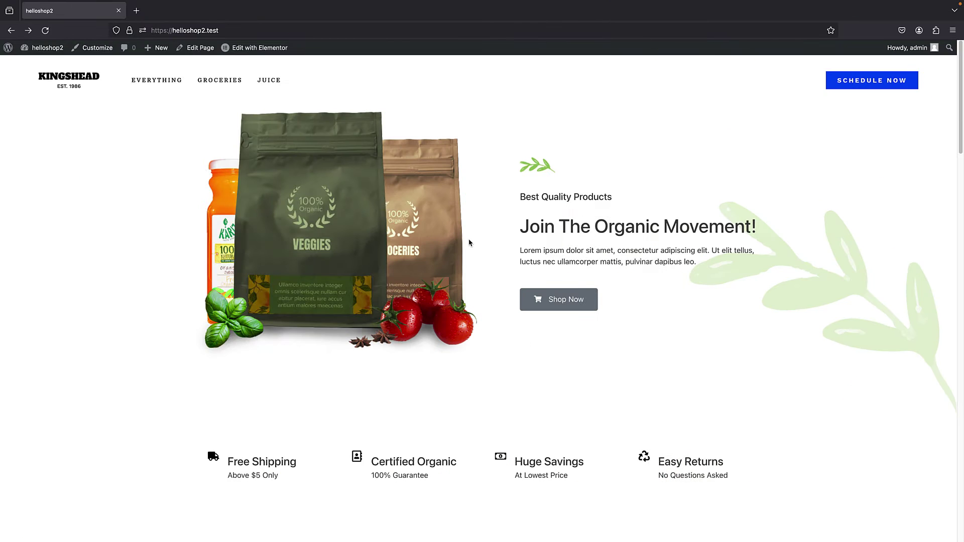
- Look over the store's home page from the hero banner to the Best Selling Products section
{"action": "scroll", "coordinate": [467, 241], "scroll_direction": "down", "scroll_amount": 1}
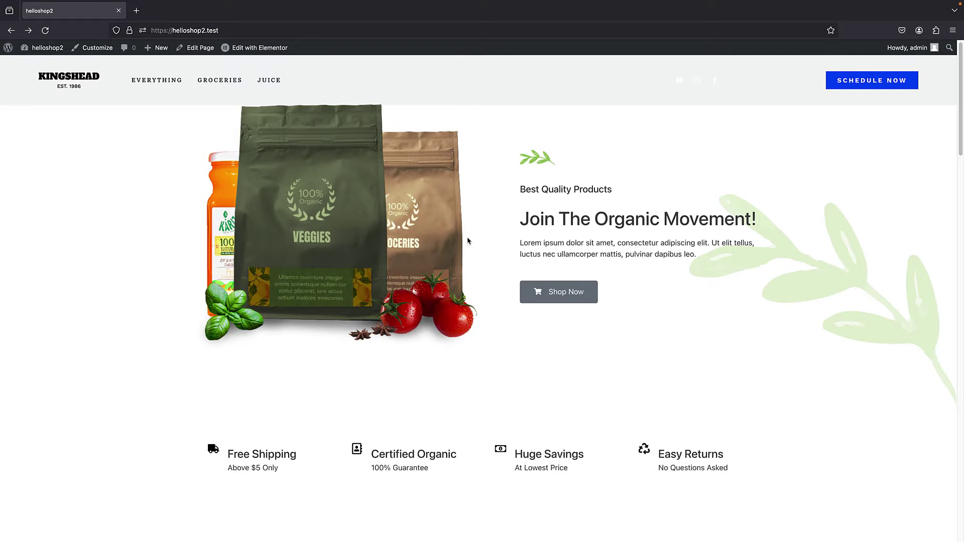
{"action": "scroll", "coordinate": [468, 241], "scroll_direction": "down", "scroll_amount": 1}
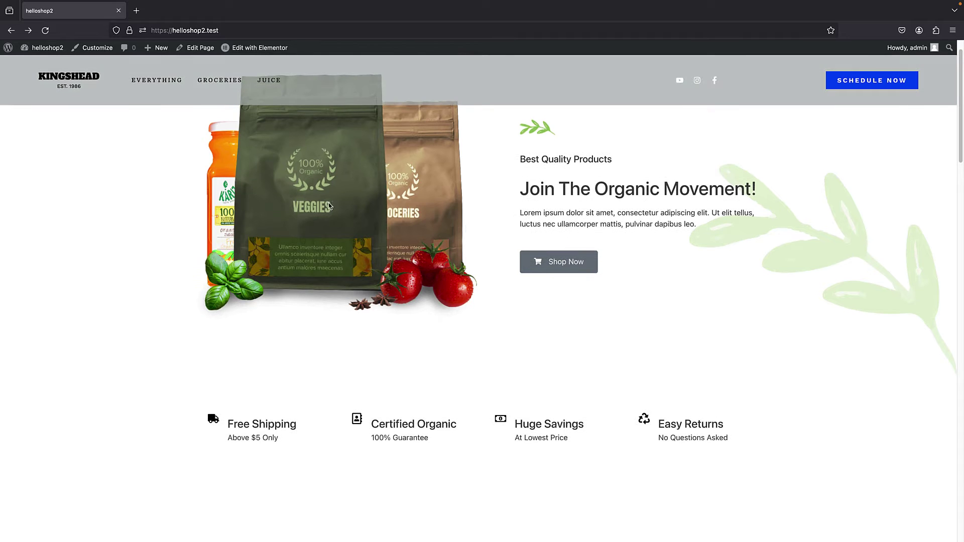
{"action": "scroll", "coordinate": [331, 208], "scroll_direction": "down", "scroll_amount": 1}
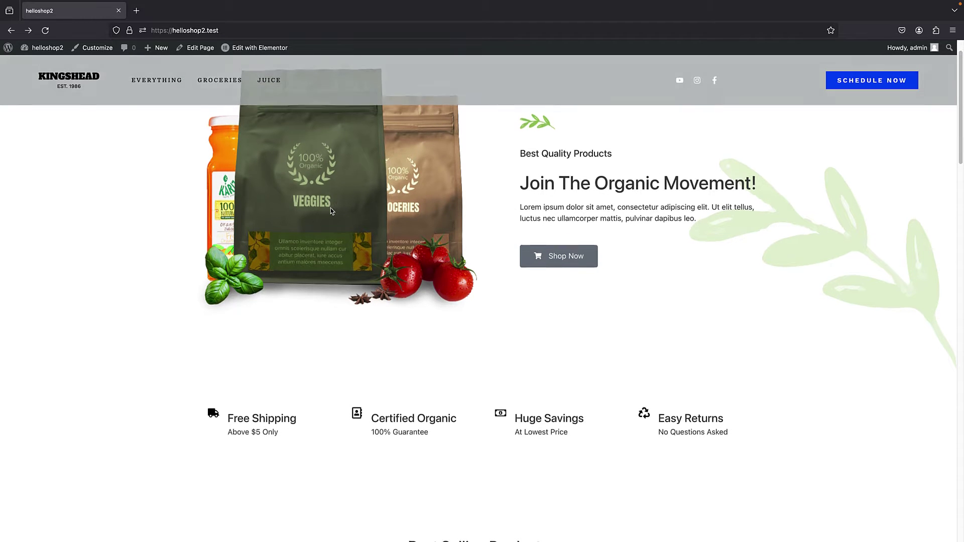
{"action": "scroll", "coordinate": [437, 219], "scroll_direction": "down", "scroll_amount": 1}
{"action": "scroll", "coordinate": [437, 219], "scroll_direction": "down", "scroll_amount": 3}
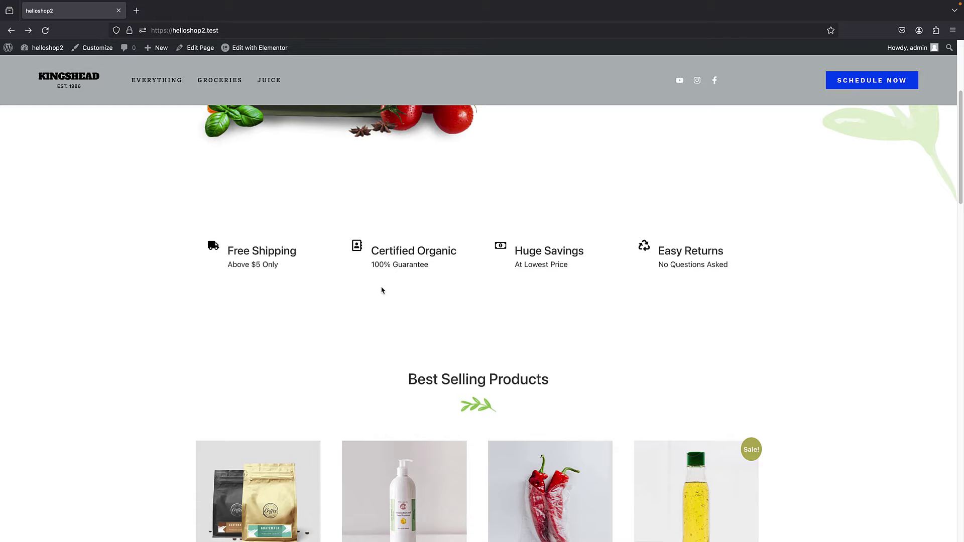
{"action": "scroll", "coordinate": [382, 290], "scroll_direction": "up", "scroll_amount": 5}
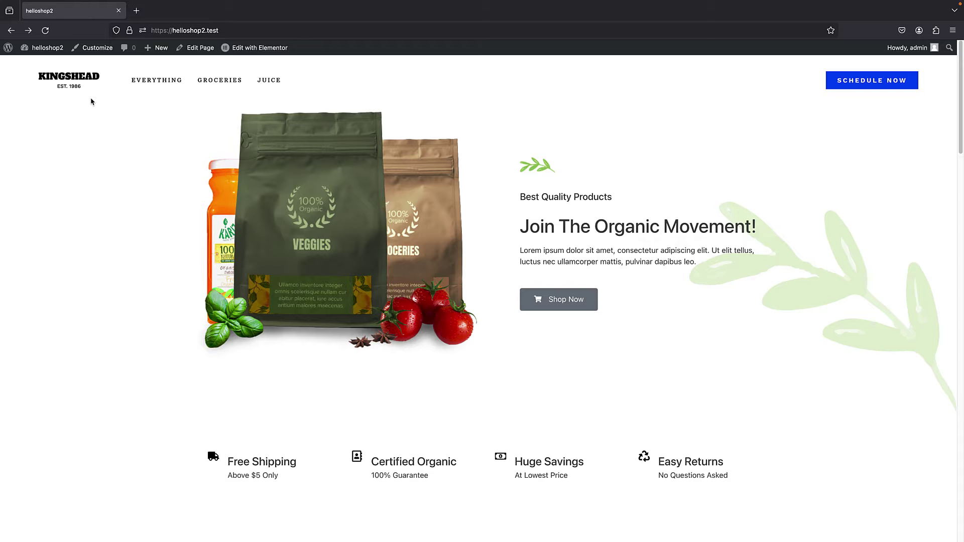
- Go to the WordPress admin's page for adding plugins and search for "MC wishlist"
{"action": "left_click", "coordinate": [7, 49]}
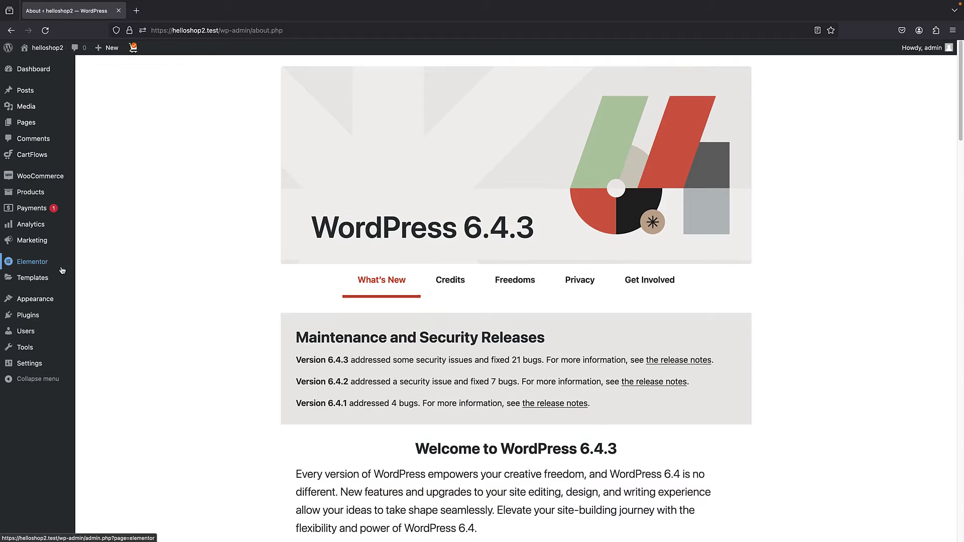
{"action": "mouse_move", "coordinate": [61, 314]}
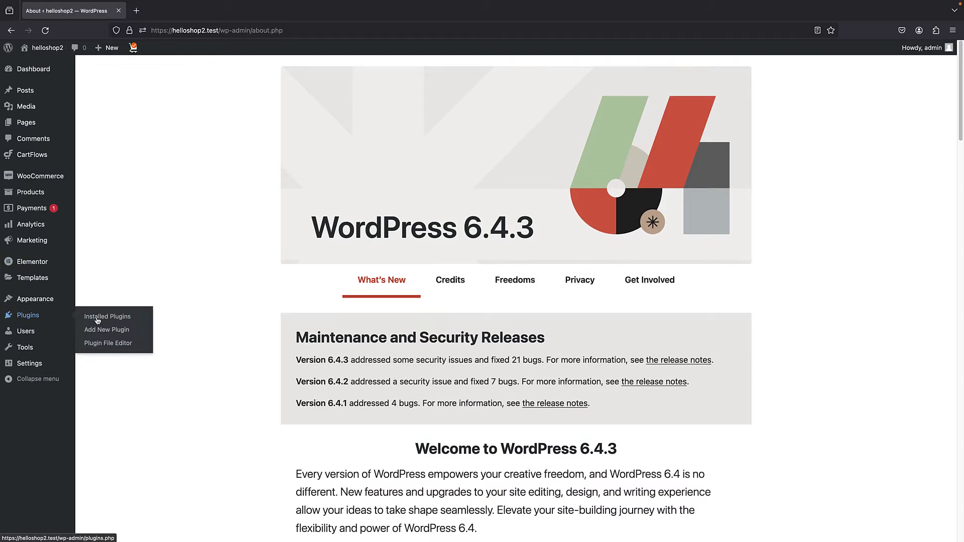
{"action": "left_click", "coordinate": [107, 330]}
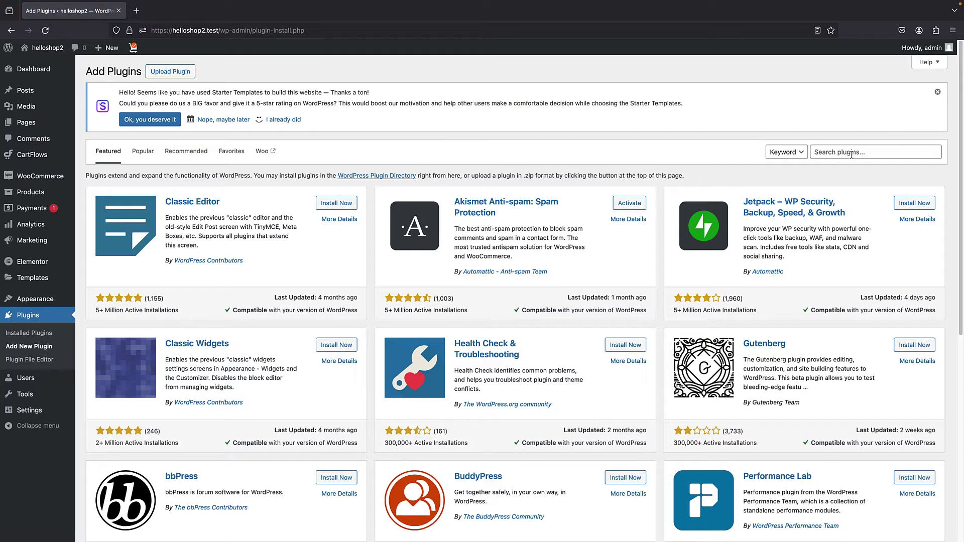
{"action": "left_click", "coordinate": [851, 153]}
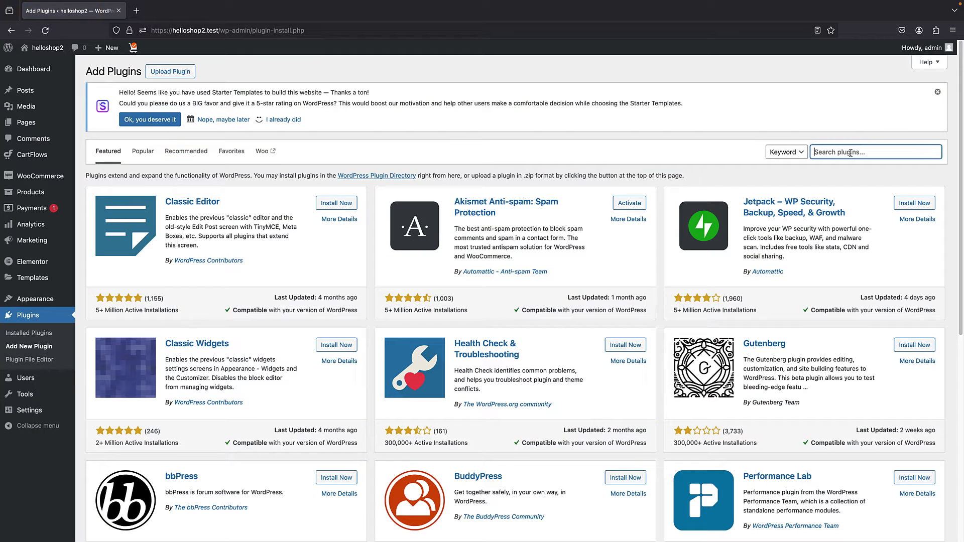
{"action": "type", "text": "MC wishlist"}
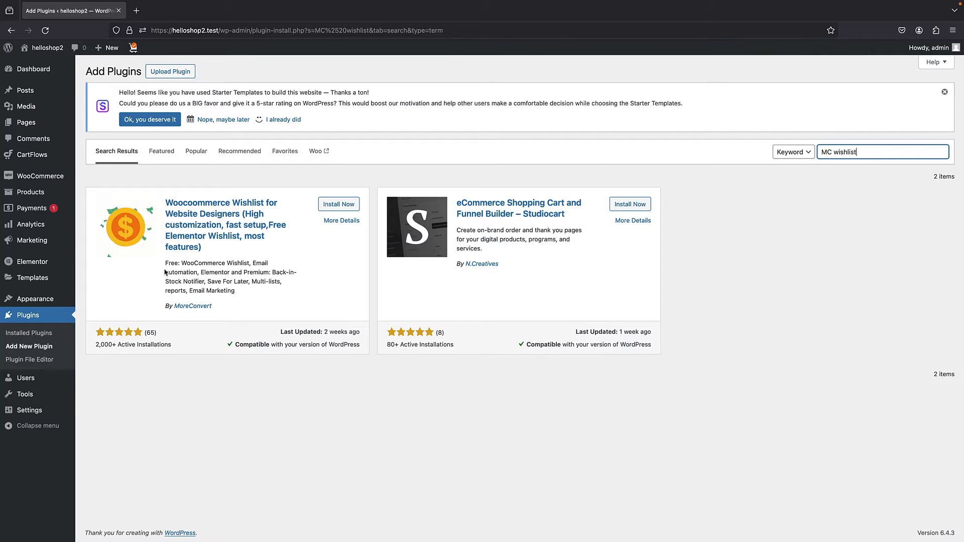
- Install and activate the WooCommerce wishlist plugin by MoreConvert, declining its fast setup wizard
{"action": "left_click", "coordinate": [337, 208]}
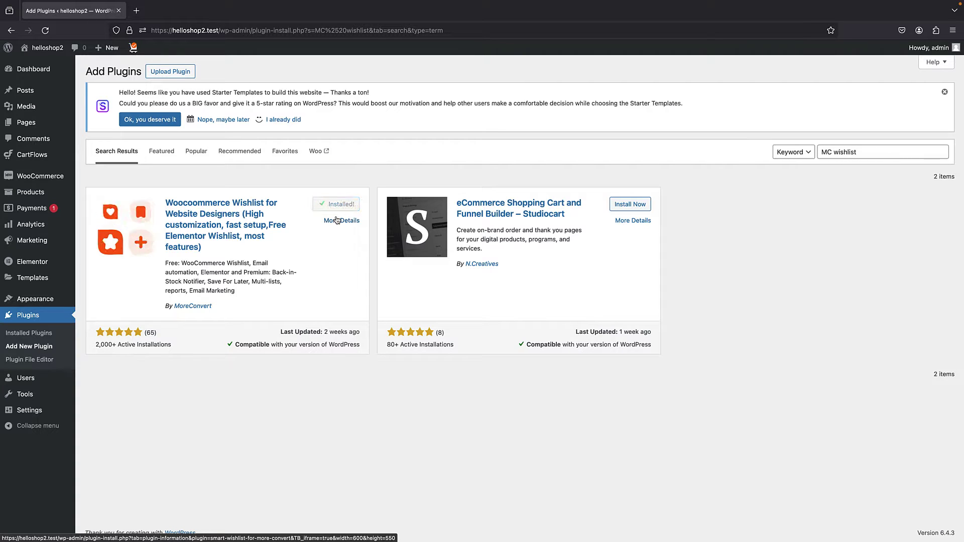
{"action": "left_click", "coordinate": [336, 205]}
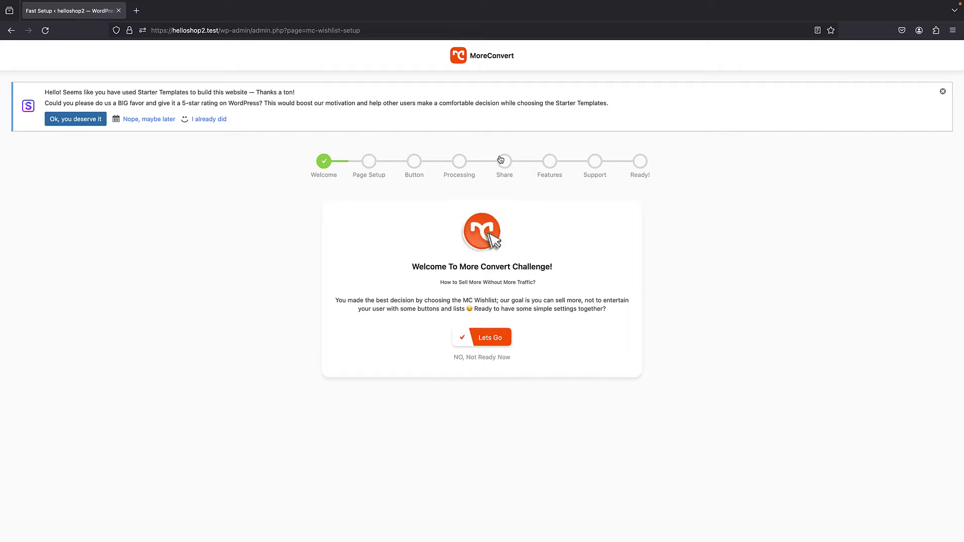
{"action": "left_click", "coordinate": [475, 357]}
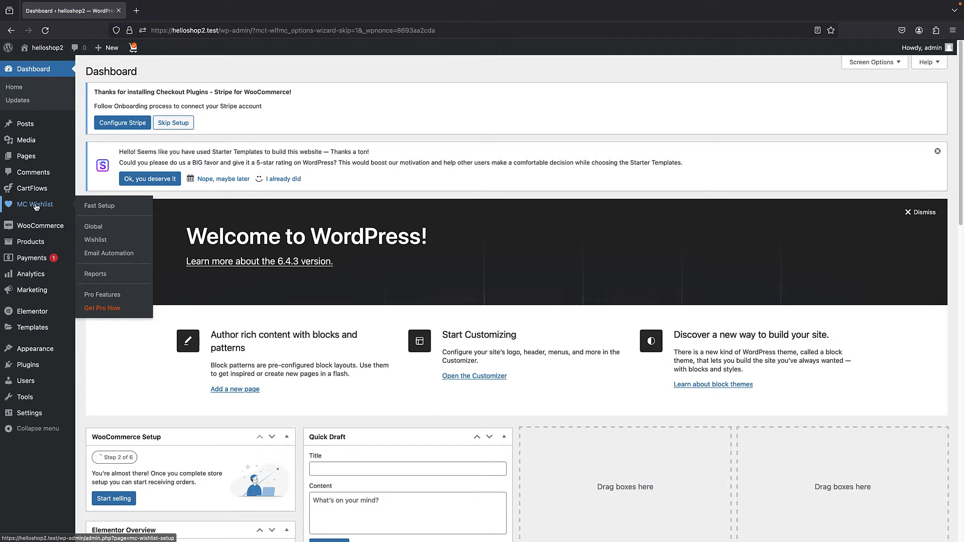
- Visit the live store and examine the product cards under Best Selling Products for wishlist icons
{"action": "left_click", "coordinate": [34, 65]}
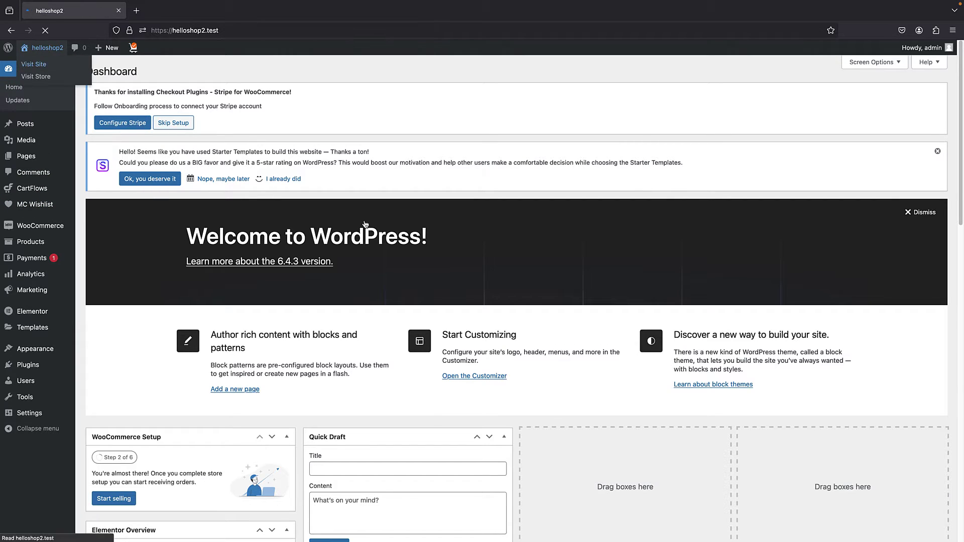
{"action": "scroll", "coordinate": [357, 213], "scroll_direction": "down", "scroll_amount": 8}
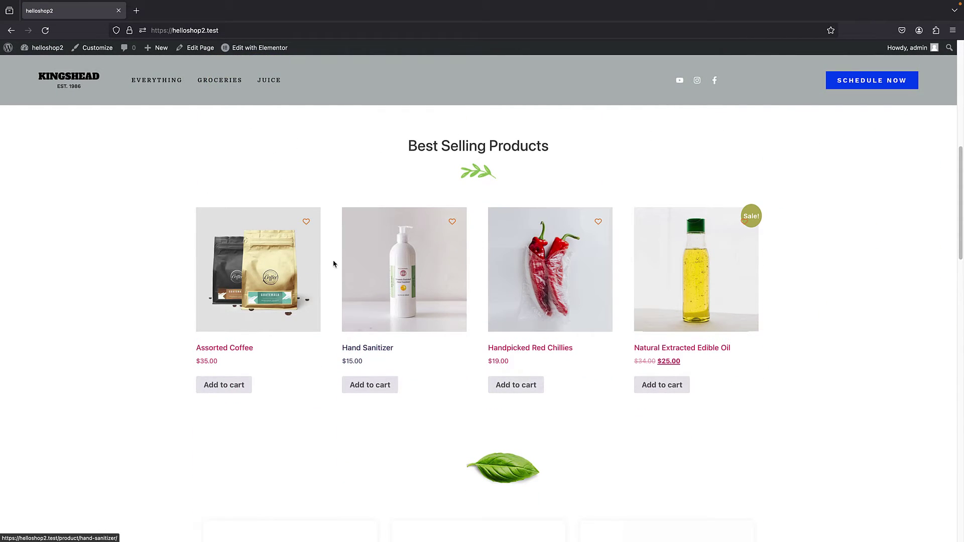
{"action": "scroll", "coordinate": [402, 276], "scroll_direction": "down", "scroll_amount": 5}
{"action": "scroll", "coordinate": [382, 281], "scroll_direction": "up", "scroll_amount": 7}
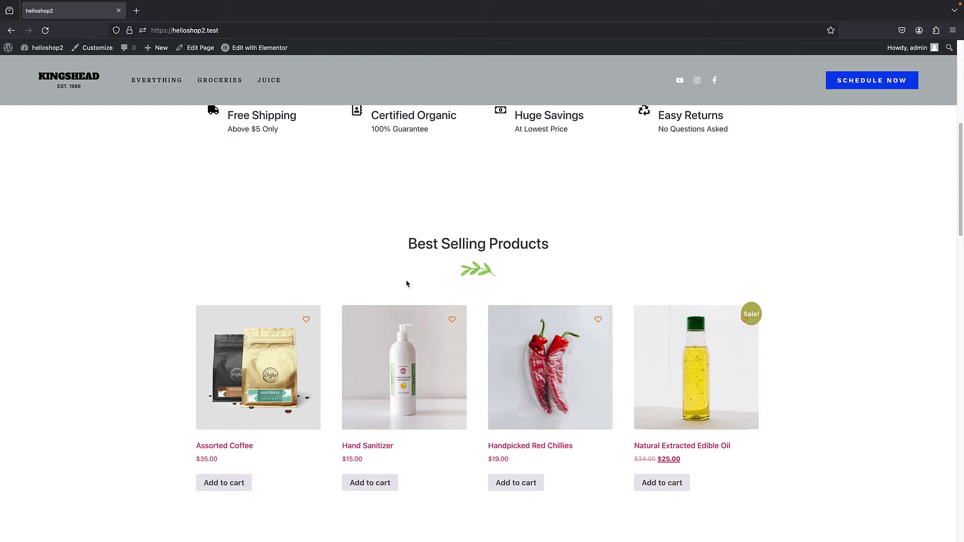
{"action": "scroll", "coordinate": [407, 283], "scroll_direction": "up", "scroll_amount": 1}
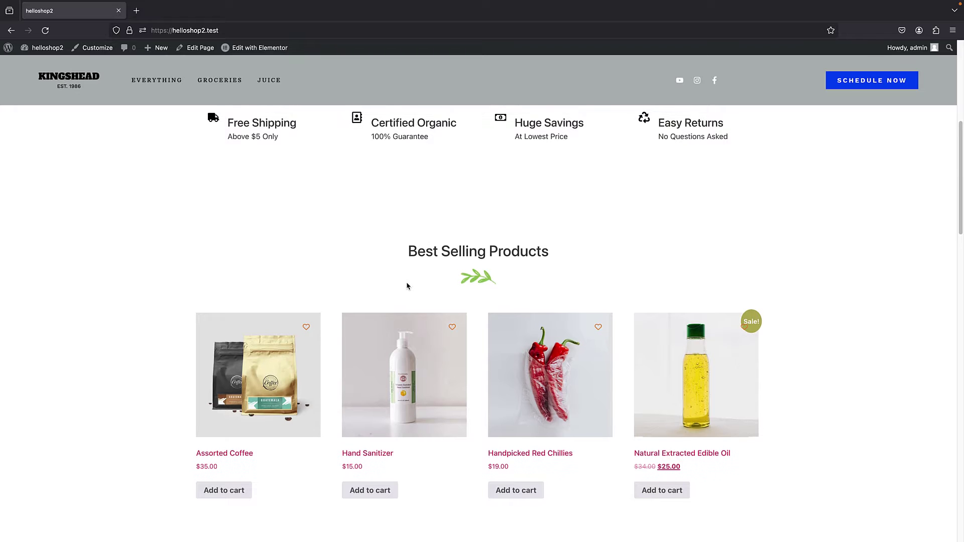
- Add the Hand Sanitizer to the wishlist and open My Wishlist in the customer account
{"action": "left_click", "coordinate": [452, 327]}
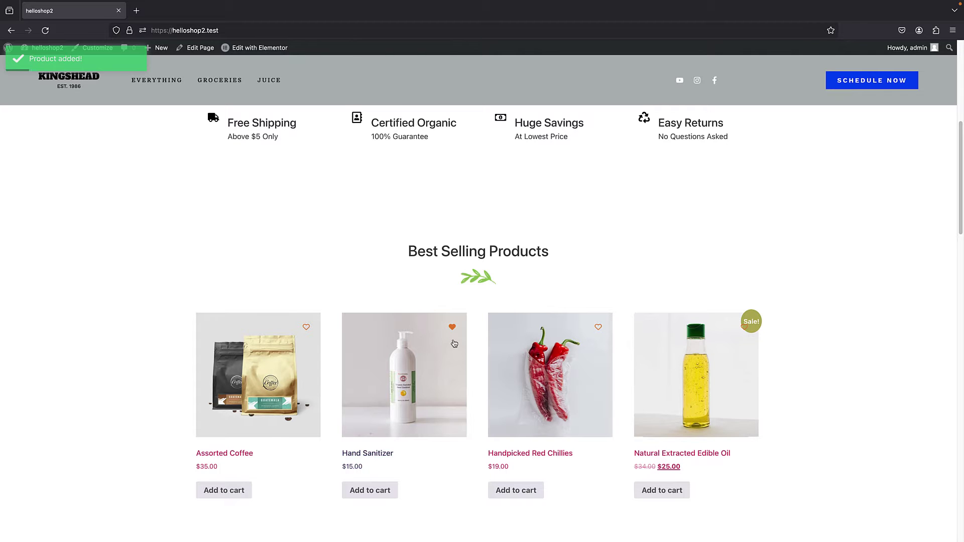
{"action": "left_click", "coordinate": [452, 326]}
{"action": "scroll", "coordinate": [431, 385], "scroll_direction": "down", "scroll_amount": 3}
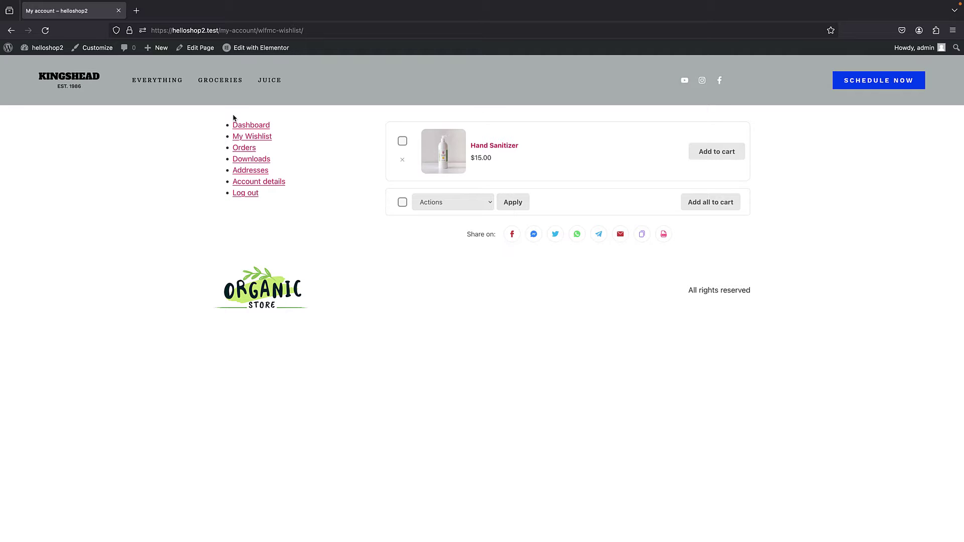
{"action": "left_click", "coordinate": [253, 141]}
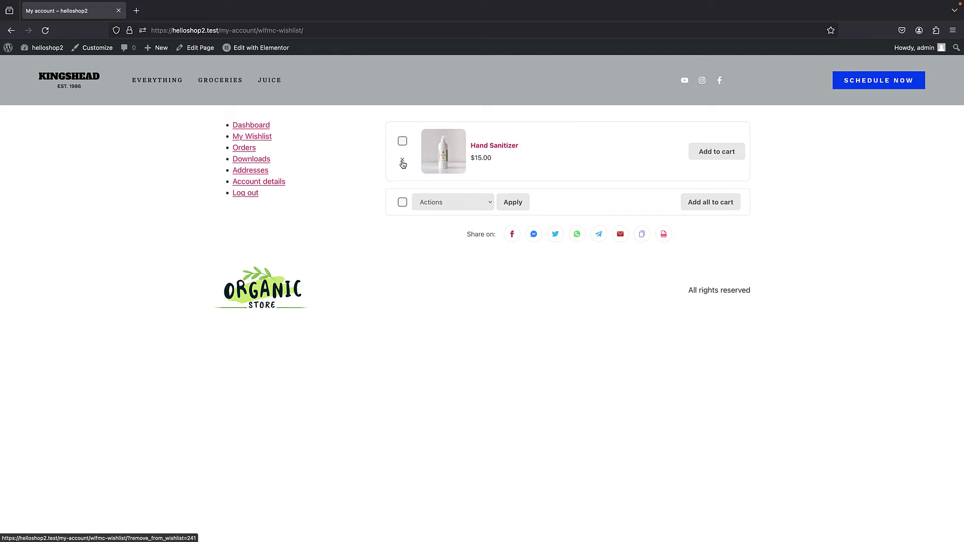
- Select the Hand Sanitizer, check the available bulk actions, and remove the product from the wishlist
{"action": "left_click", "coordinate": [402, 142]}
{"action": "left_click", "coordinate": [419, 202]}
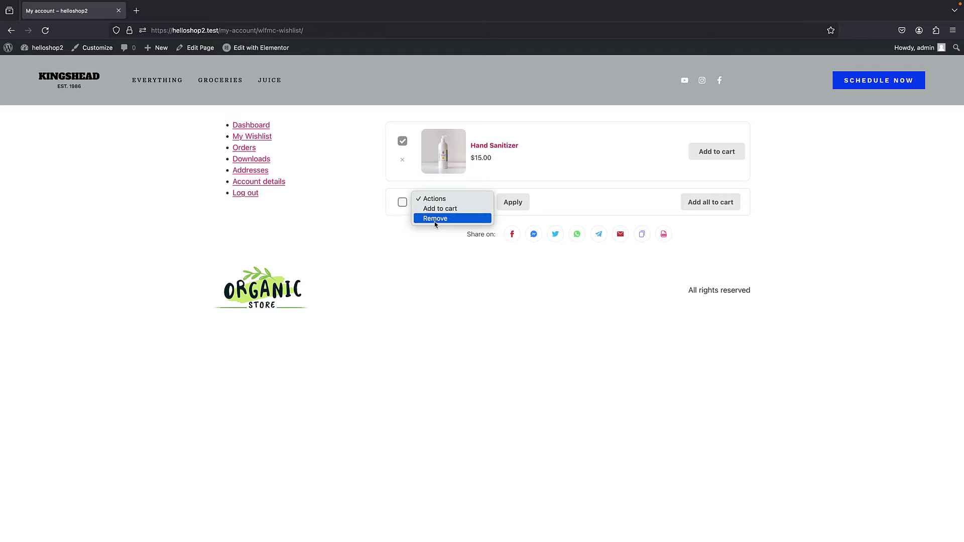
{"action": "left_click", "coordinate": [372, 166]}
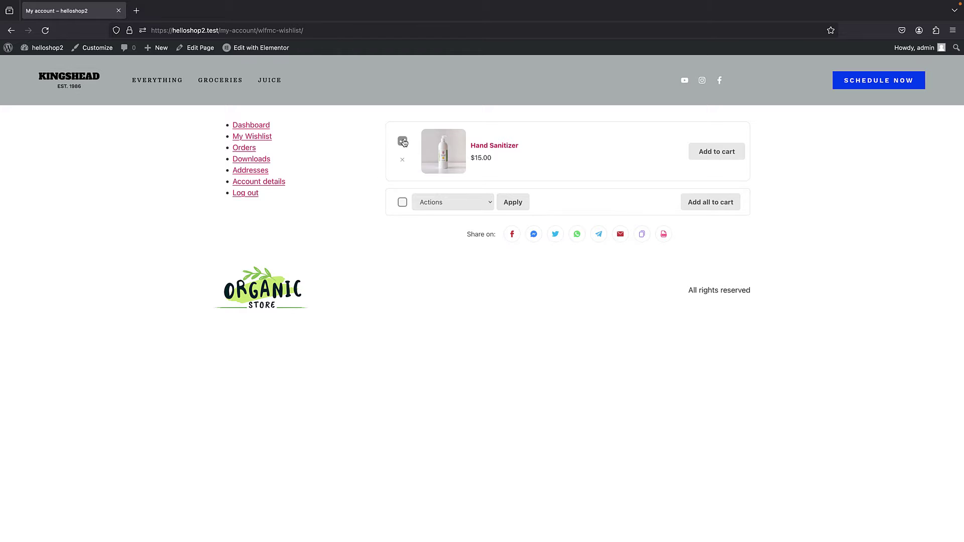
{"action": "left_click", "coordinate": [402, 159]}
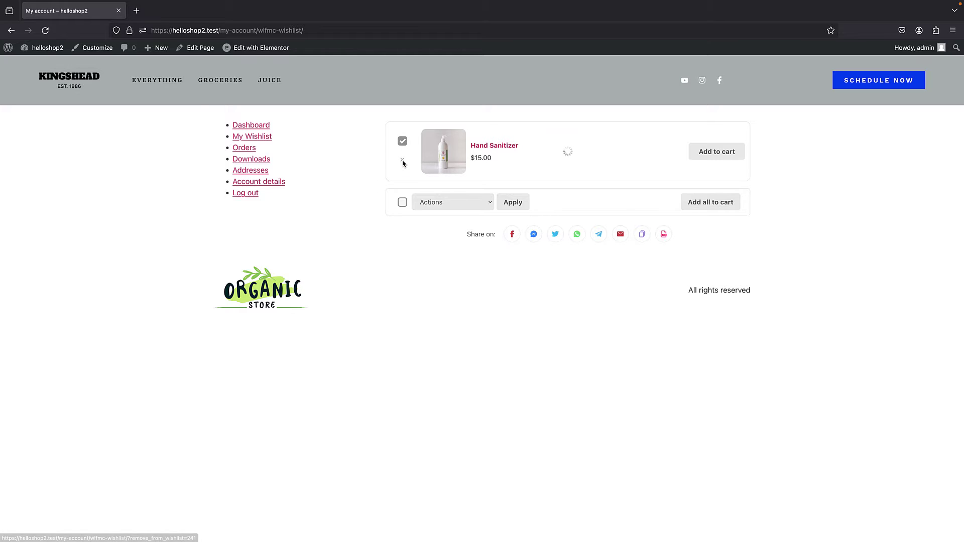
- Return to the store's home page and inspect the wishlist icons on the Best Selling Products
{"action": "left_click", "coordinate": [64, 75]}
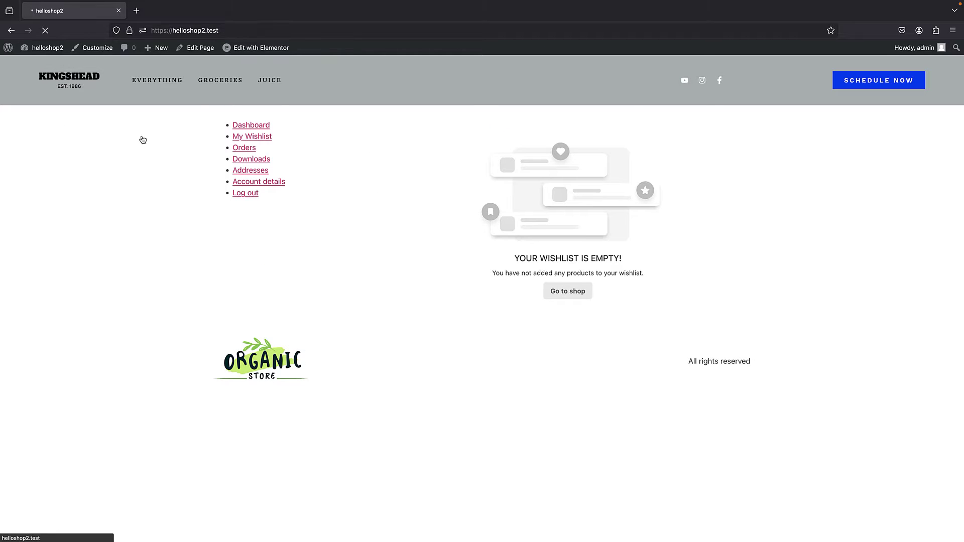
{"action": "scroll", "coordinate": [434, 321], "scroll_direction": "down", "scroll_amount": 10}
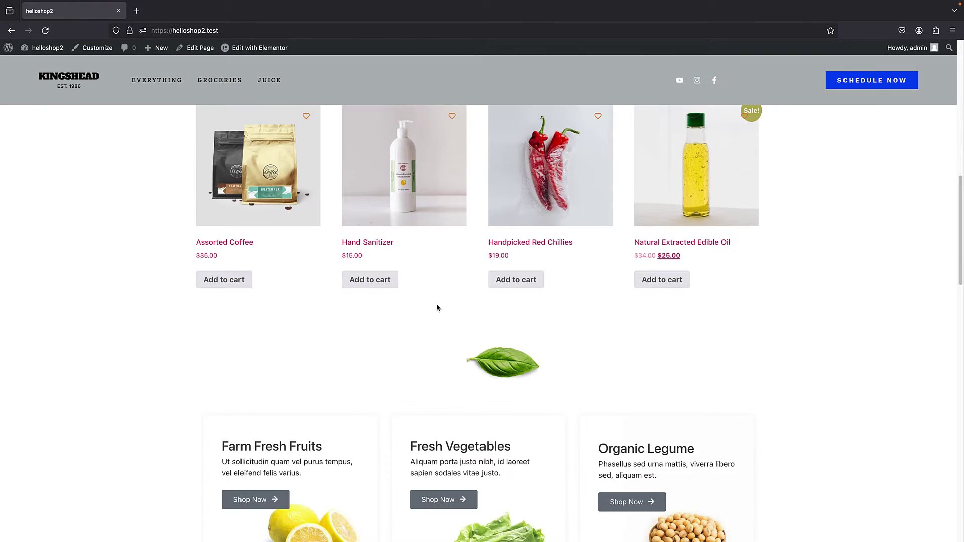
{"action": "scroll", "coordinate": [434, 314], "scroll_direction": "up", "scroll_amount": 2}
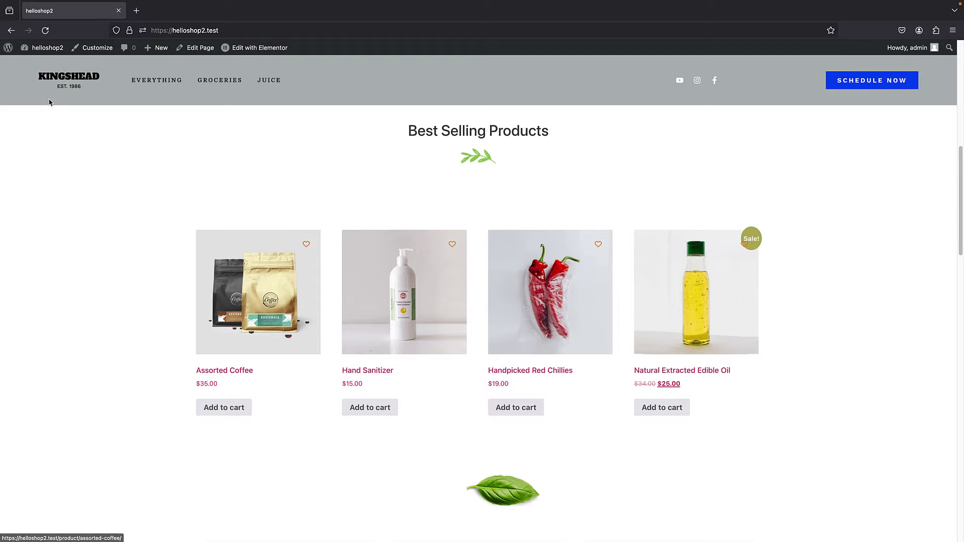
- Return to the WordPress admin and open the MC Wishlist plugin's Global settings
{"action": "left_click", "coordinate": [8, 48]}
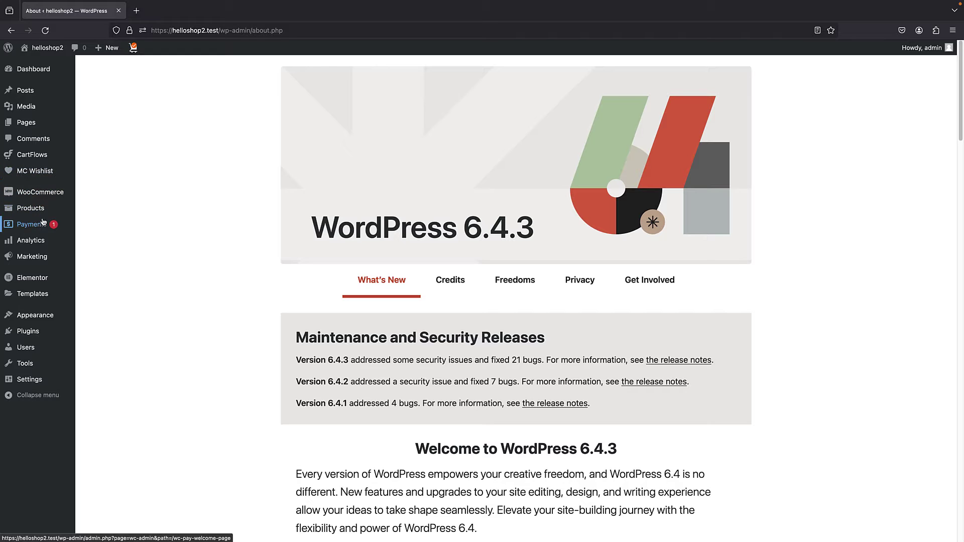
{"action": "left_click", "coordinate": [35, 172]}
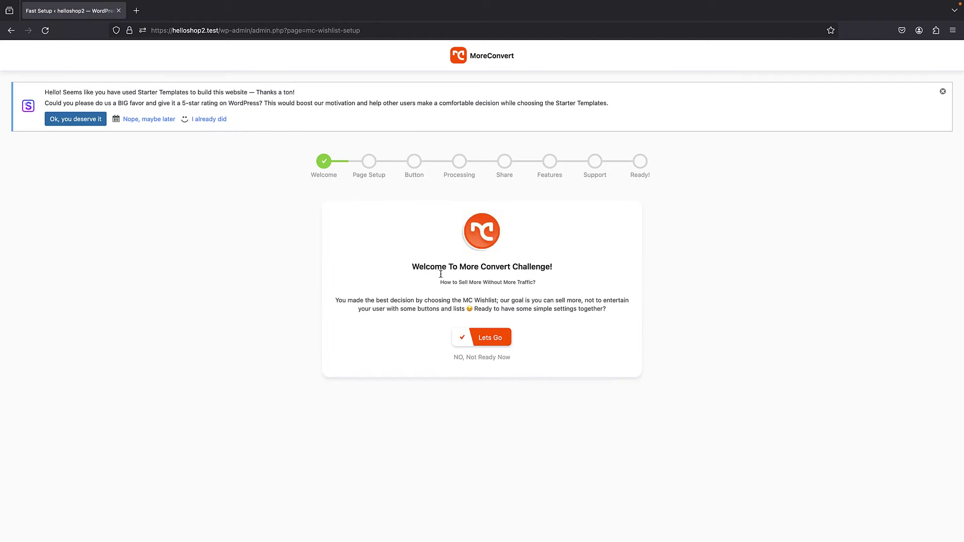
{"action": "left_click", "coordinate": [11, 30]}
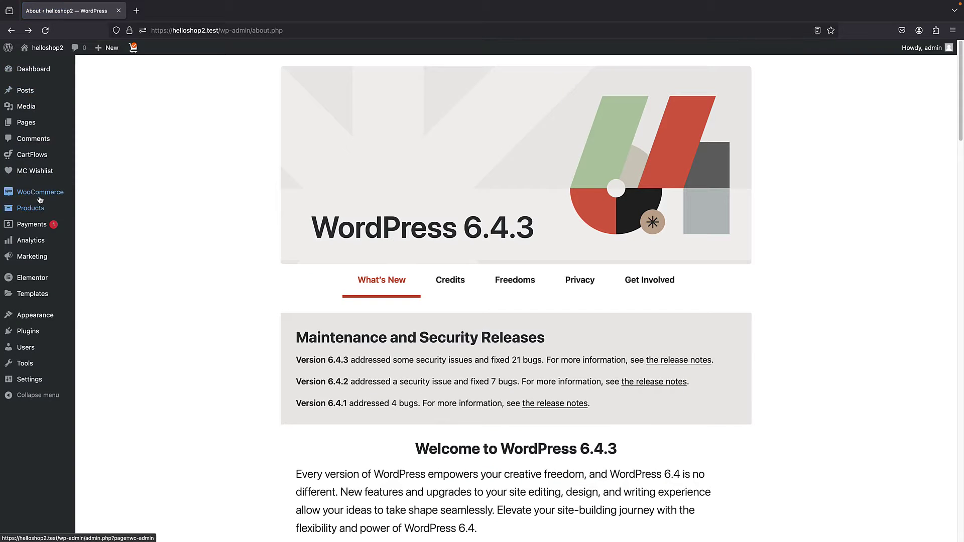
{"action": "mouse_move", "coordinate": [81, 185]}
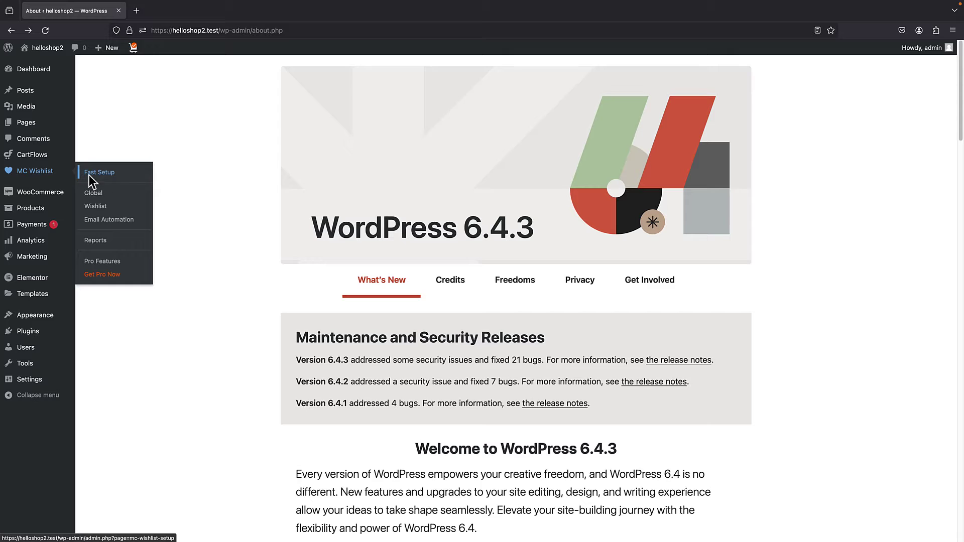
{"action": "left_click", "coordinate": [106, 195]}
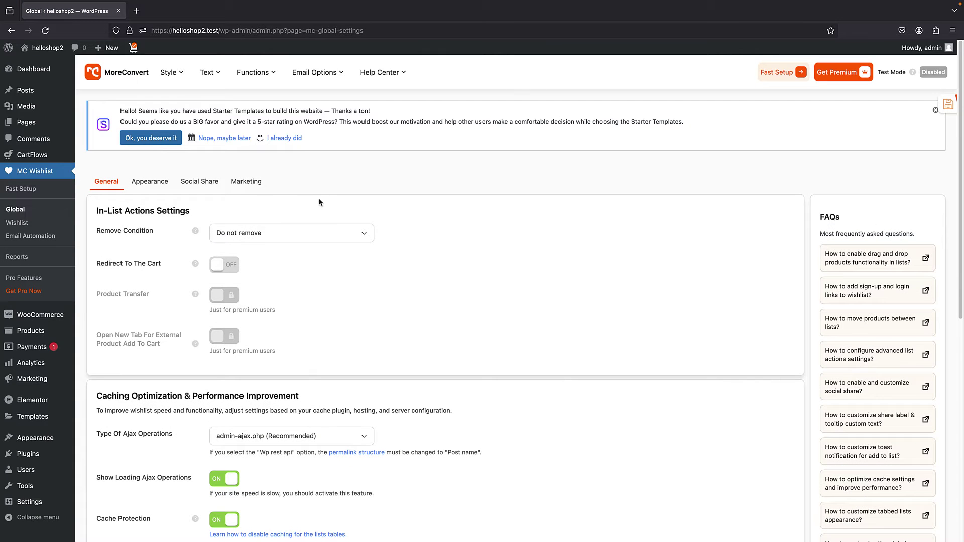
- Review the In-List Actions settings and the Remove Condition options, keeping Do not remove selected
{"action": "scroll", "coordinate": [319, 202], "scroll_direction": "down", "scroll_amount": 1}
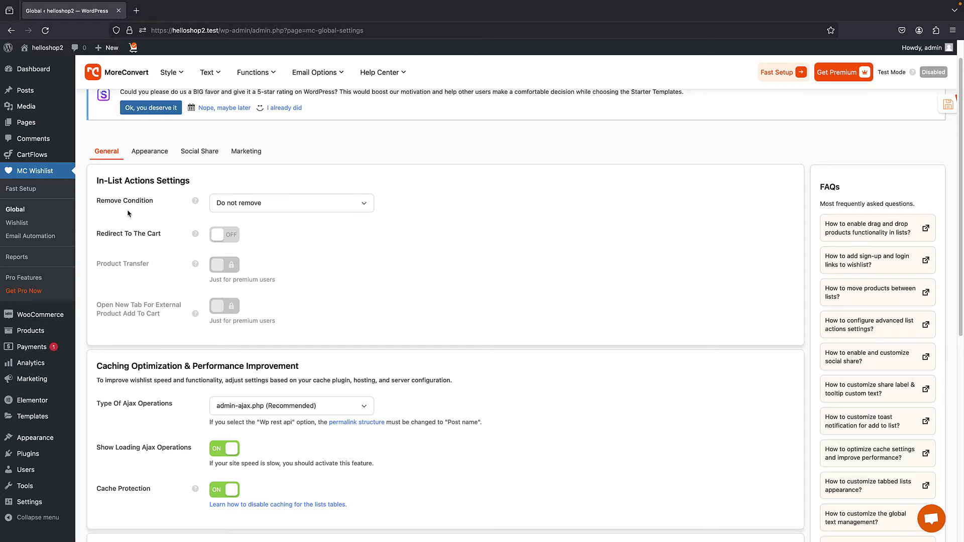
{"action": "scroll", "coordinate": [127, 214], "scroll_direction": "down", "scroll_amount": 1}
{"action": "left_click", "coordinate": [256, 190]}
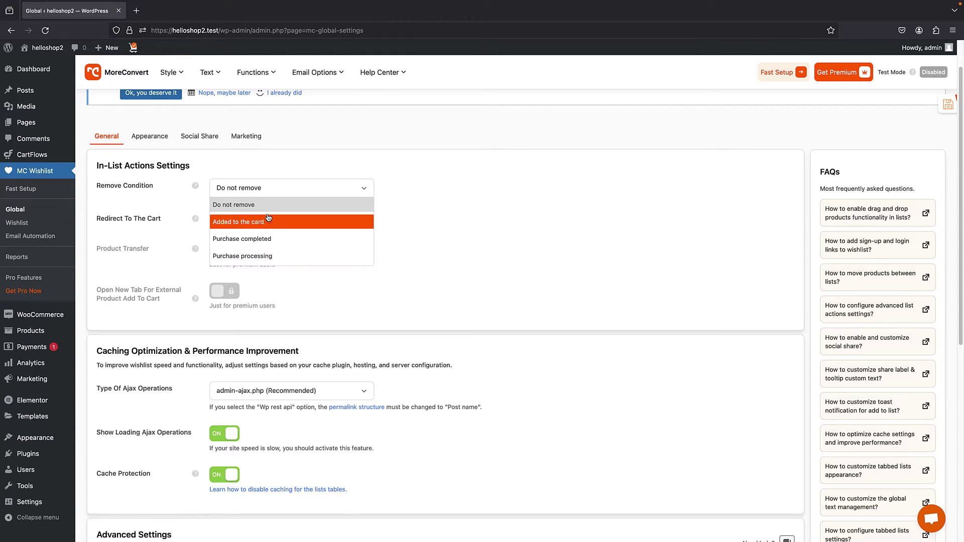
{"action": "left_click", "coordinate": [253, 204]}
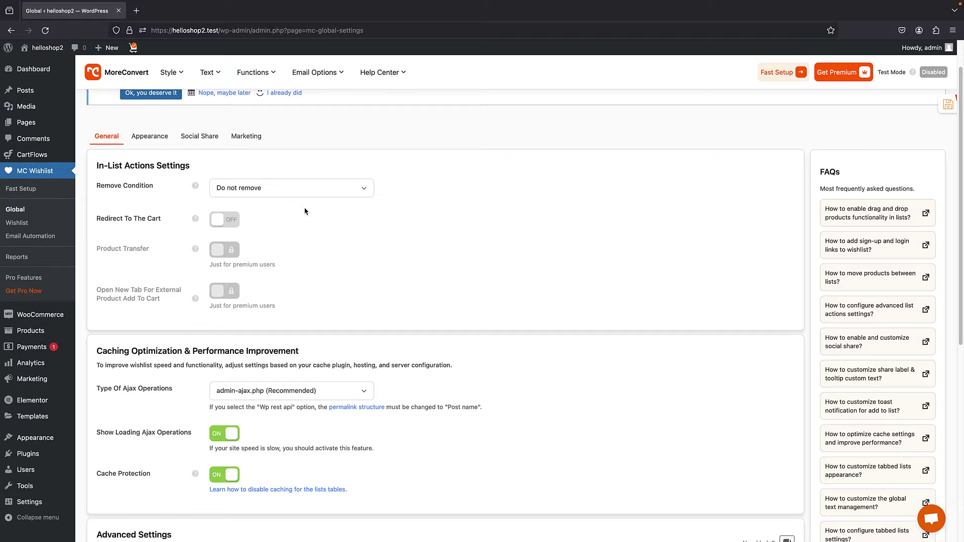
{"action": "scroll", "coordinate": [305, 211], "scroll_direction": "down", "scroll_amount": 1}
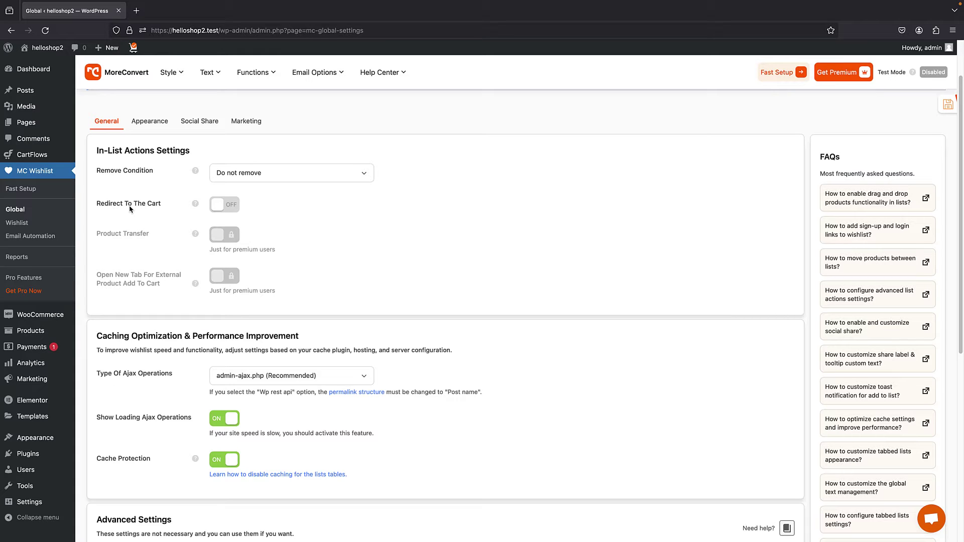
- Read the help note for Redirect To The Cart and examine the Product Transfer option
{"action": "mouse_move", "coordinate": [195, 203]}
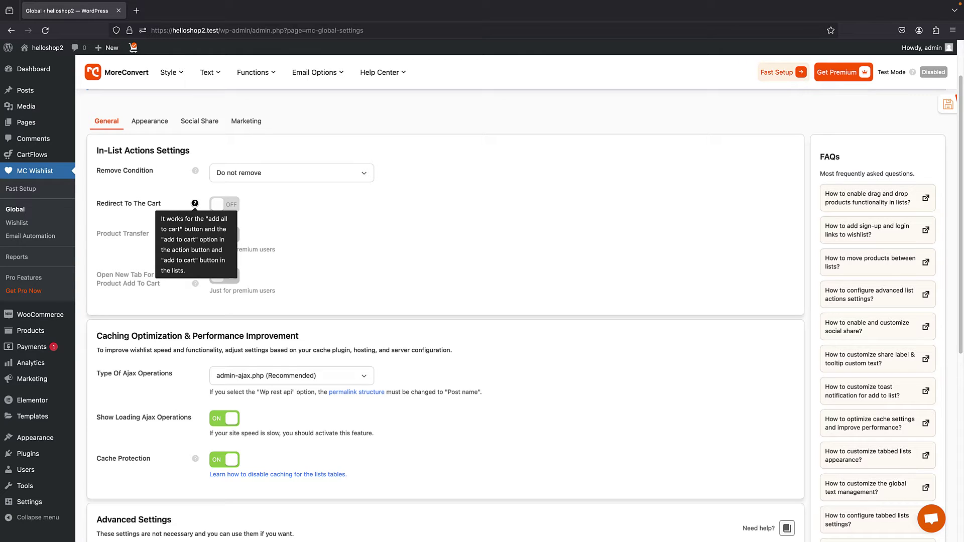
{"action": "scroll", "coordinate": [174, 236], "scroll_direction": "down", "scroll_amount": 1}
{"action": "mouse_move", "coordinate": [193, 220]}
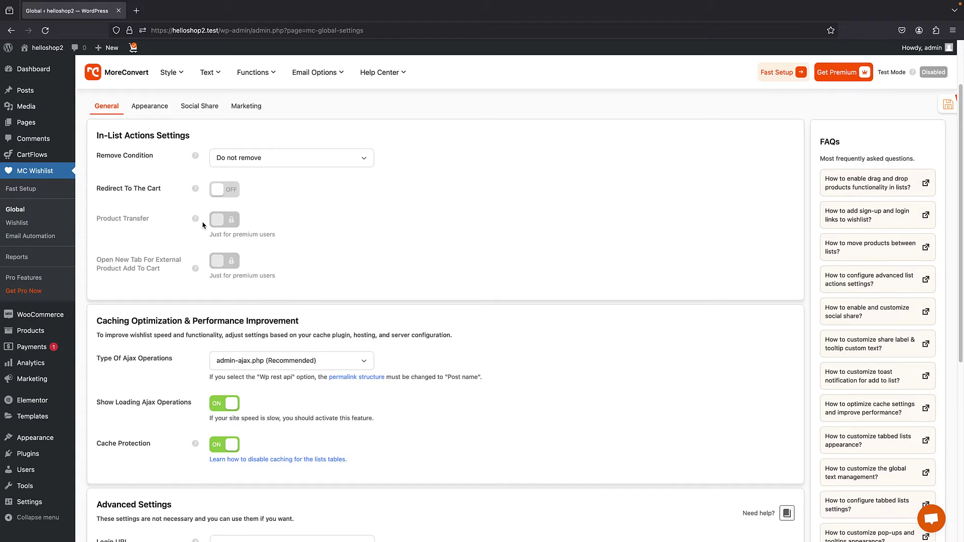
{"action": "scroll", "coordinate": [201, 227], "scroll_direction": "down", "scroll_amount": 1}
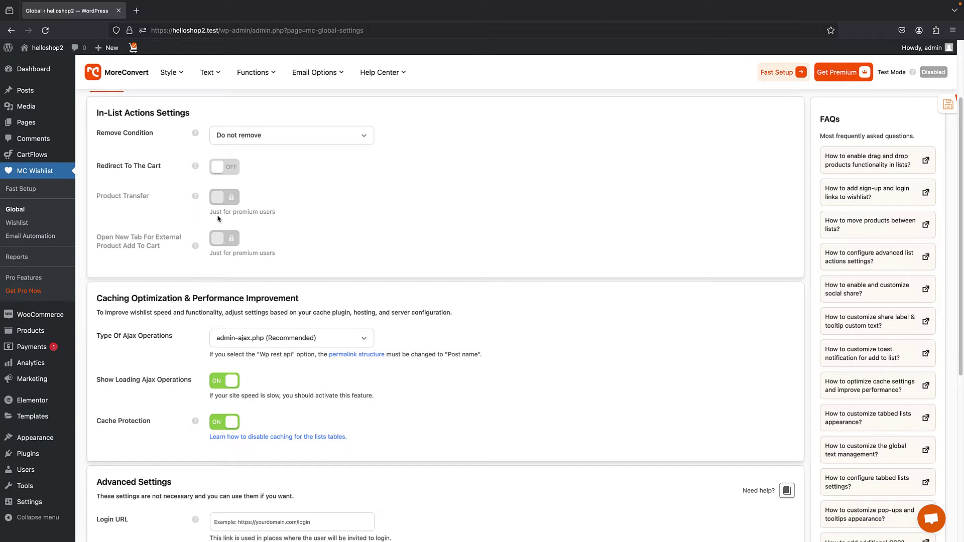
- Review the caching settings, the Type Of Ajax Operations options, and the Advanced and Data Transfer settings
{"action": "scroll", "coordinate": [217, 218], "scroll_direction": "down", "scroll_amount": 5}
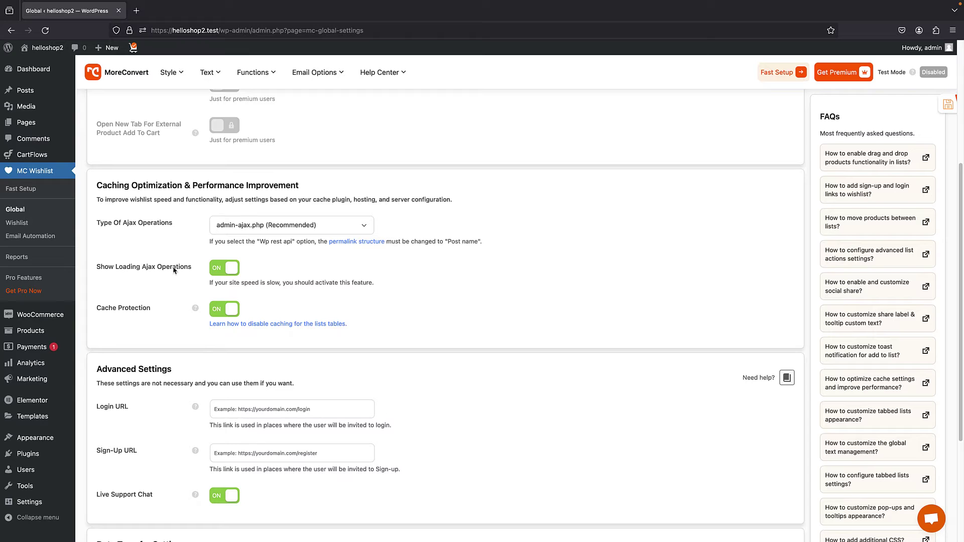
{"action": "scroll", "coordinate": [234, 201], "scroll_direction": "down", "scroll_amount": 3}
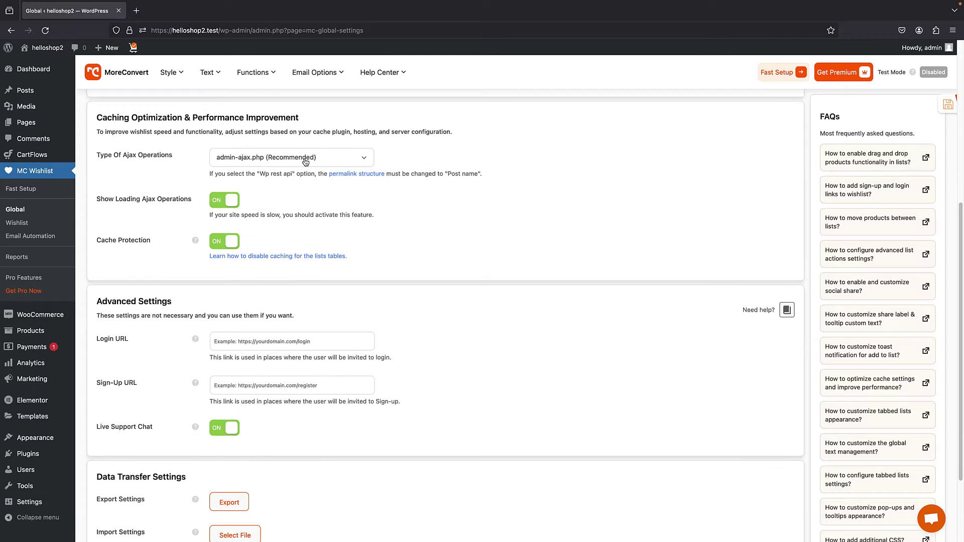
{"action": "left_click", "coordinate": [305, 161]}
{"action": "left_click", "coordinate": [305, 159]}
{"action": "scroll", "coordinate": [173, 230], "scroll_direction": "down", "scroll_amount": 3}
{"action": "scroll", "coordinate": [175, 230], "scroll_direction": "down", "scroll_amount": 2}
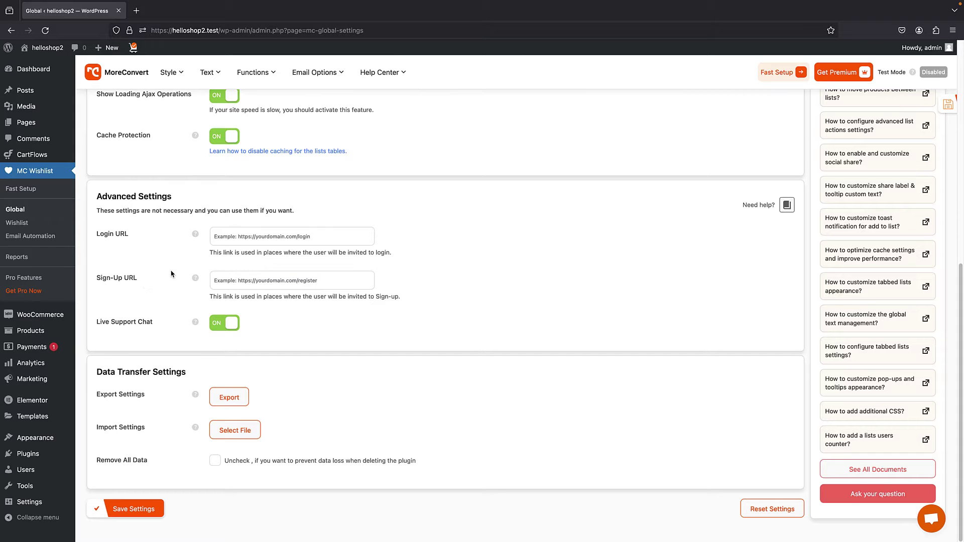
- Examine the Global Appearance settings, including the text labels, the Popup Position options, and the Additional CSS section
{"action": "scroll", "coordinate": [173, 274], "scroll_direction": "up", "scroll_amount": 10}
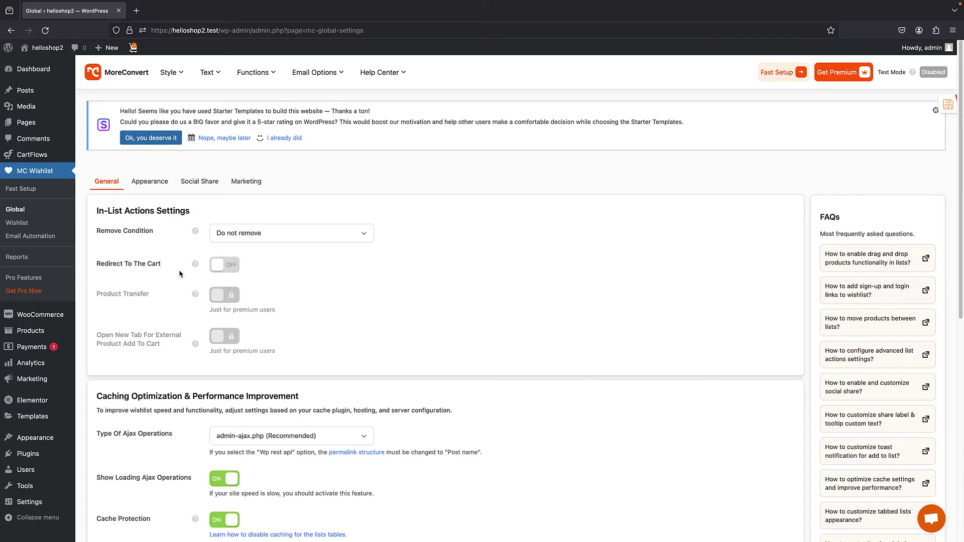
{"action": "left_click", "coordinate": [145, 183]}
{"action": "scroll", "coordinate": [241, 161], "scroll_direction": "down", "scroll_amount": 1}
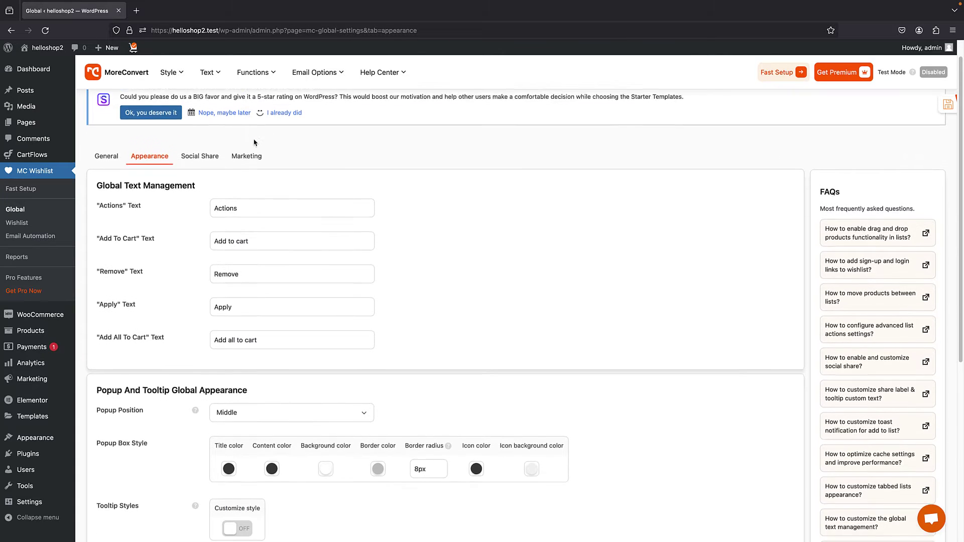
{"action": "scroll", "coordinate": [257, 141], "scroll_direction": "down", "scroll_amount": 4}
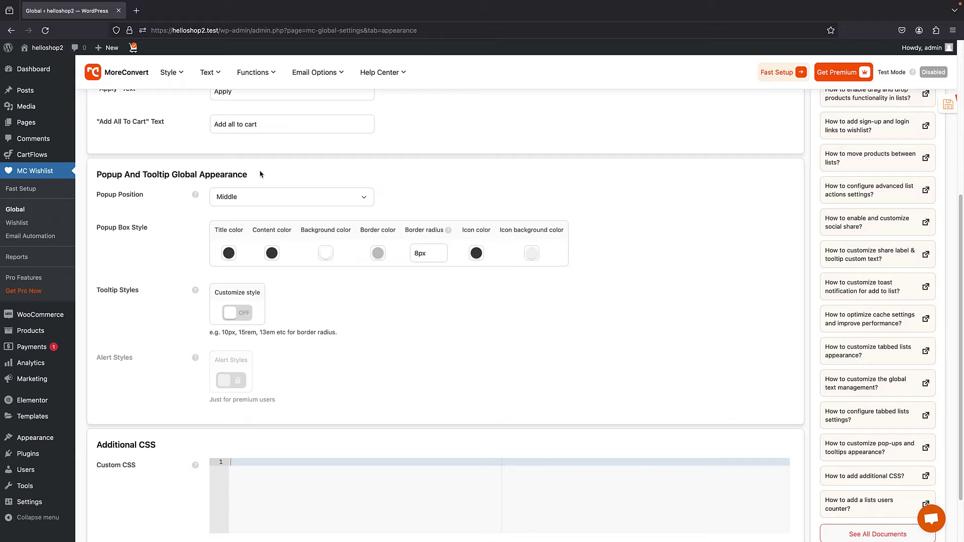
{"action": "left_click", "coordinate": [260, 198]}
{"action": "left_click", "coordinate": [261, 197]}
{"action": "scroll", "coordinate": [243, 192], "scroll_direction": "down", "scroll_amount": 2}
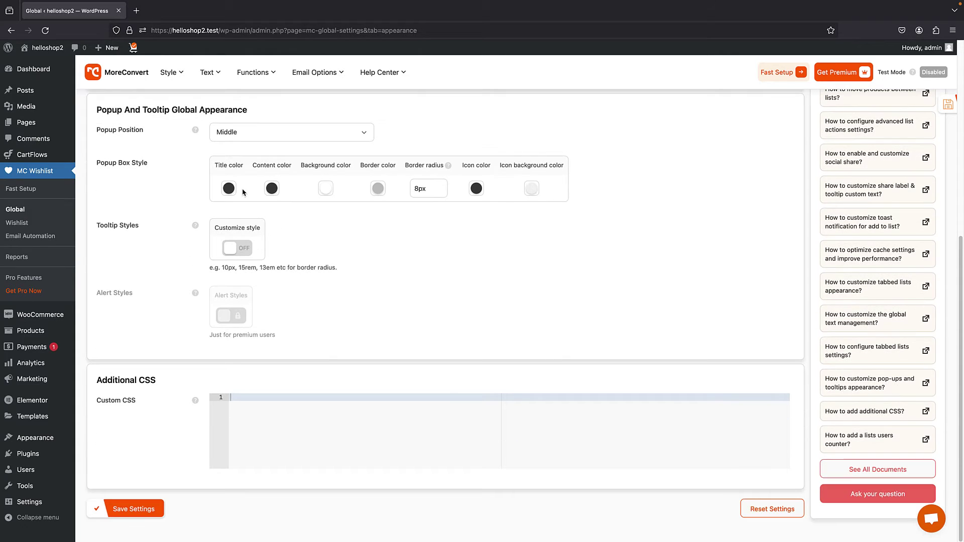
- Review the Global Social Share settings and the email Marketing settings
{"action": "scroll", "coordinate": [255, 402], "scroll_direction": "up", "scroll_amount": 5}
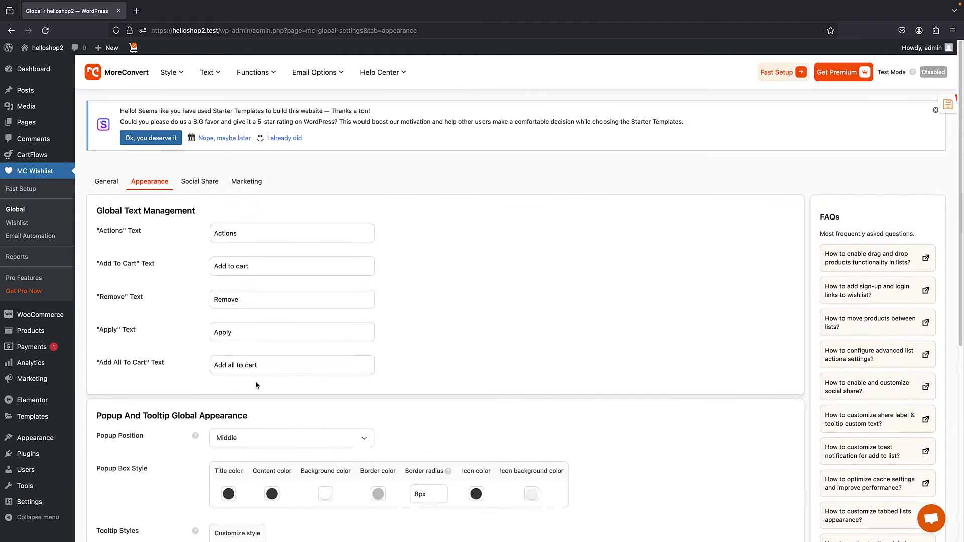
{"action": "left_click", "coordinate": [200, 181]}
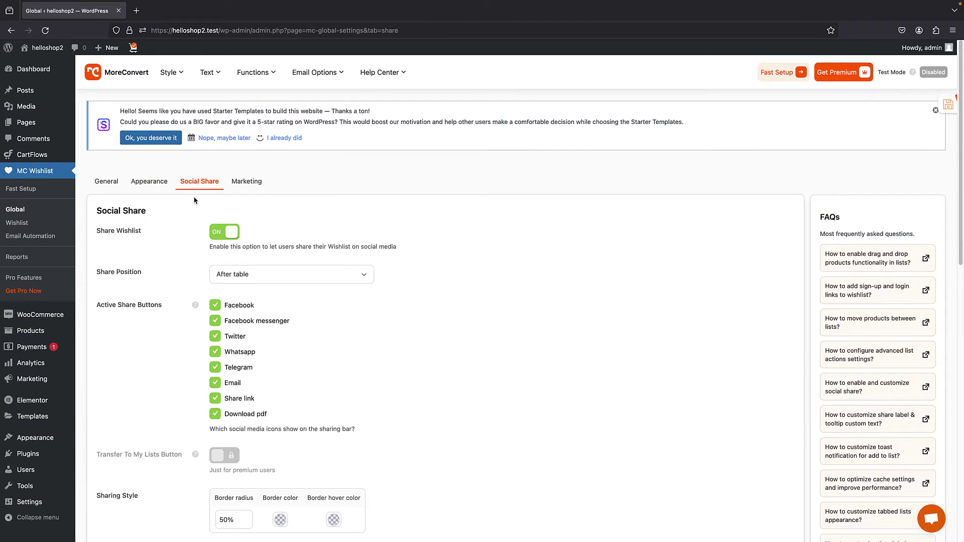
{"action": "scroll", "coordinate": [202, 266], "scroll_direction": "down", "scroll_amount": 3}
{"action": "scroll", "coordinate": [230, 393], "scroll_direction": "down", "scroll_amount": 5}
{"action": "scroll", "coordinate": [268, 220], "scroll_direction": "up", "scroll_amount": 8}
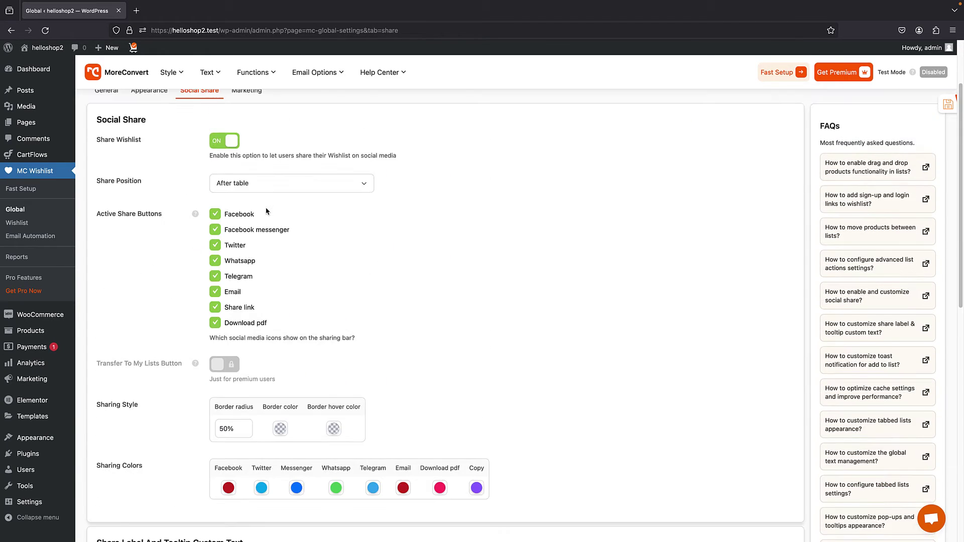
{"action": "left_click", "coordinate": [239, 182]}
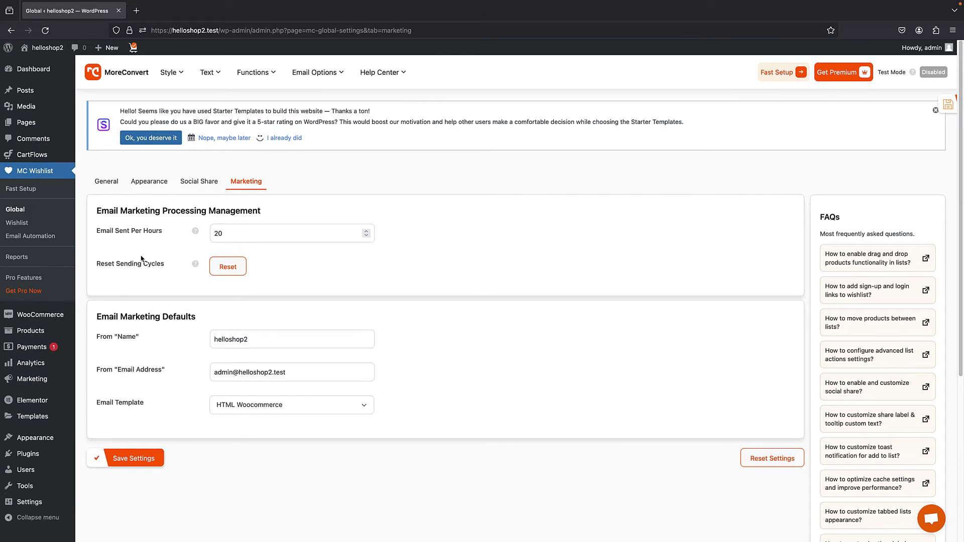
- In the plugin's Wishlist settings, set the wishlist button type on the single product page to Icon and text
{"action": "left_click", "coordinate": [22, 224]}
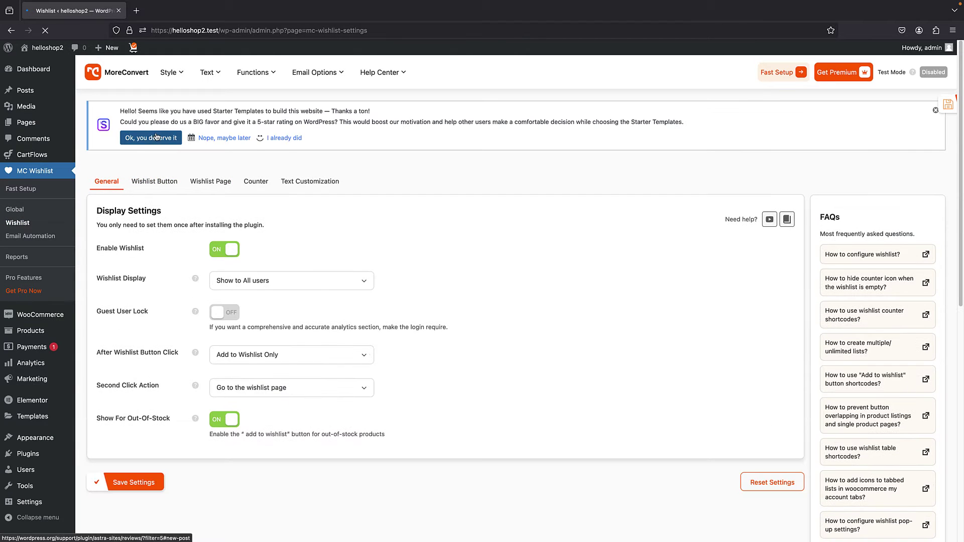
{"action": "scroll", "coordinate": [160, 217], "scroll_direction": "down", "scroll_amount": 2}
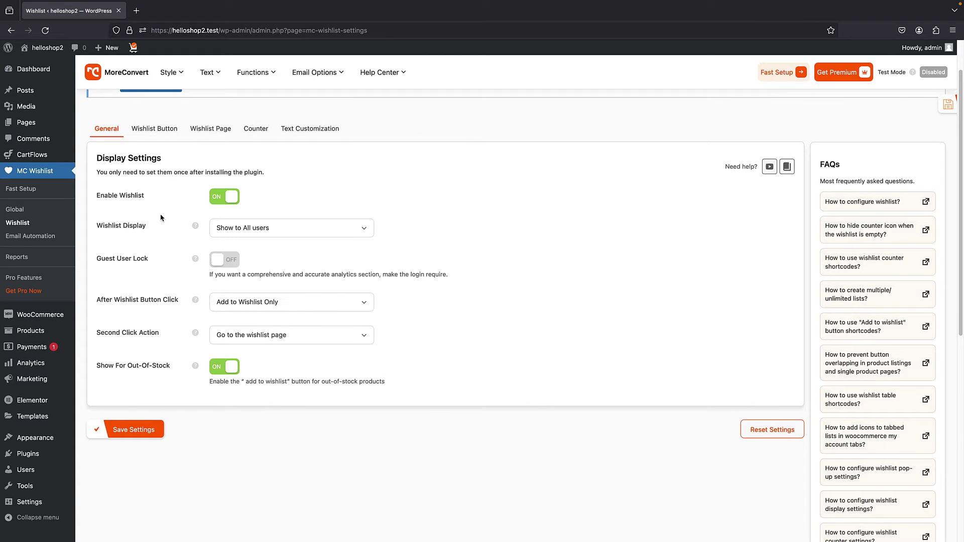
{"action": "left_click", "coordinate": [156, 130]}
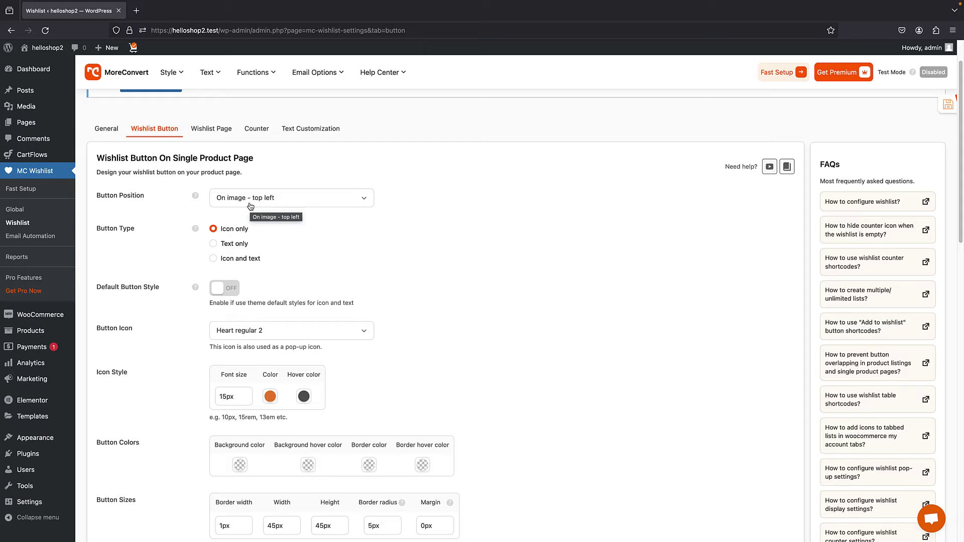
{"action": "left_click", "coordinate": [214, 261]}
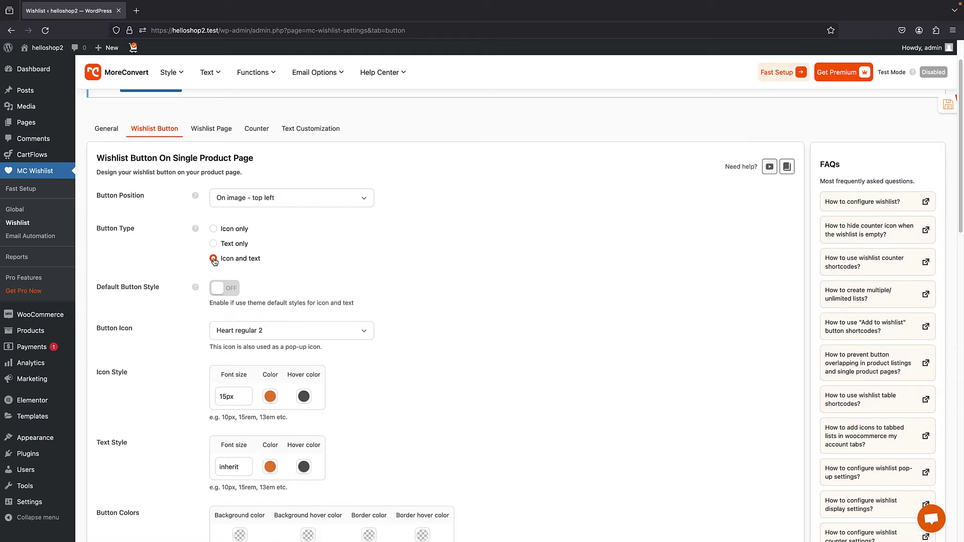
- Set both the icon color and the text color of the single product wishlist button to red
{"action": "scroll", "coordinate": [297, 225], "scroll_direction": "down", "scroll_amount": 3}
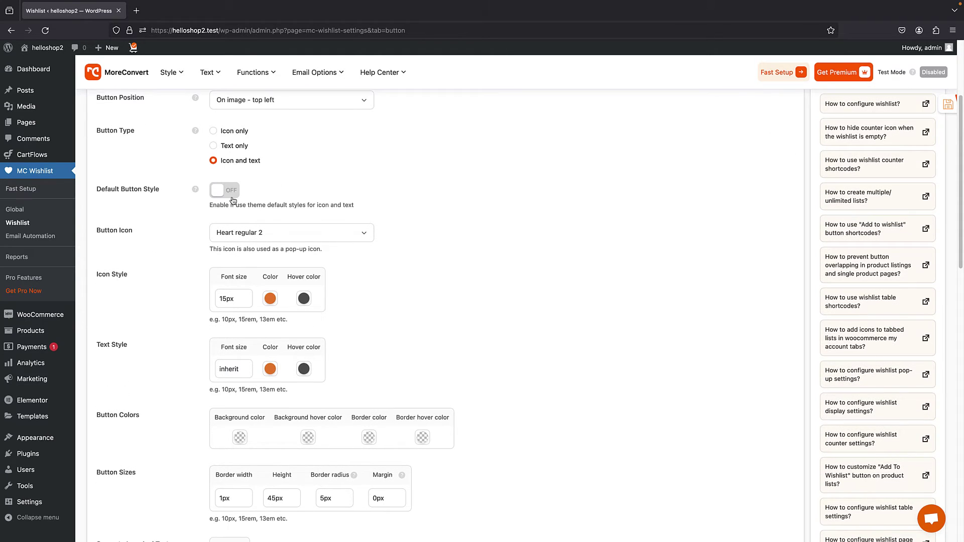
{"action": "left_click", "coordinate": [270, 300]}
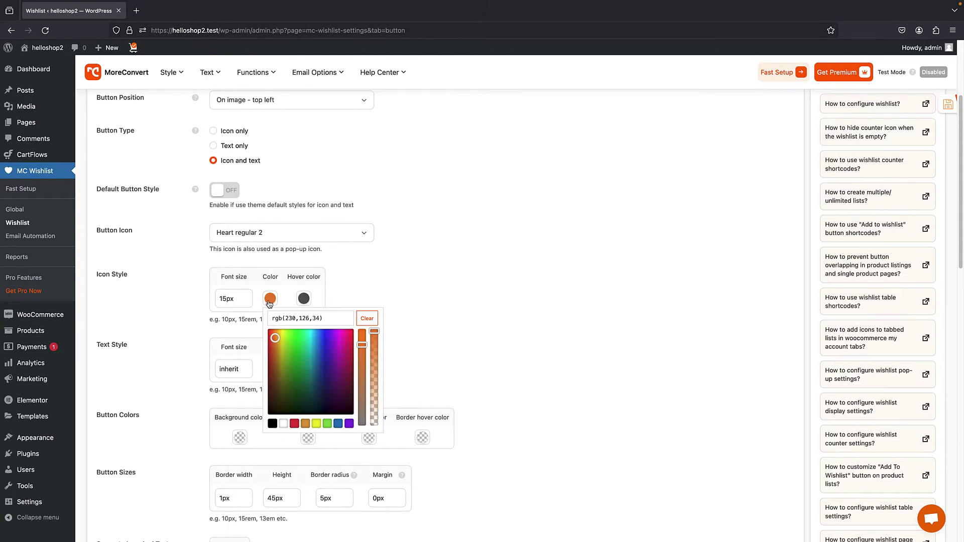
{"action": "left_click", "coordinate": [295, 423]}
{"action": "left_click", "coordinate": [379, 284]}
{"action": "left_click", "coordinate": [270, 369]}
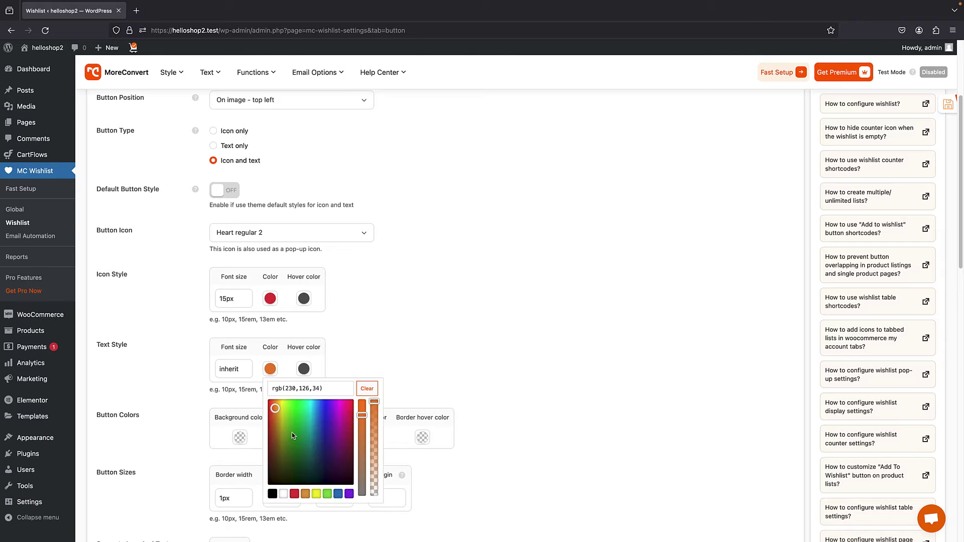
{"action": "left_click", "coordinate": [294, 494]}
{"action": "left_click", "coordinate": [374, 307]}
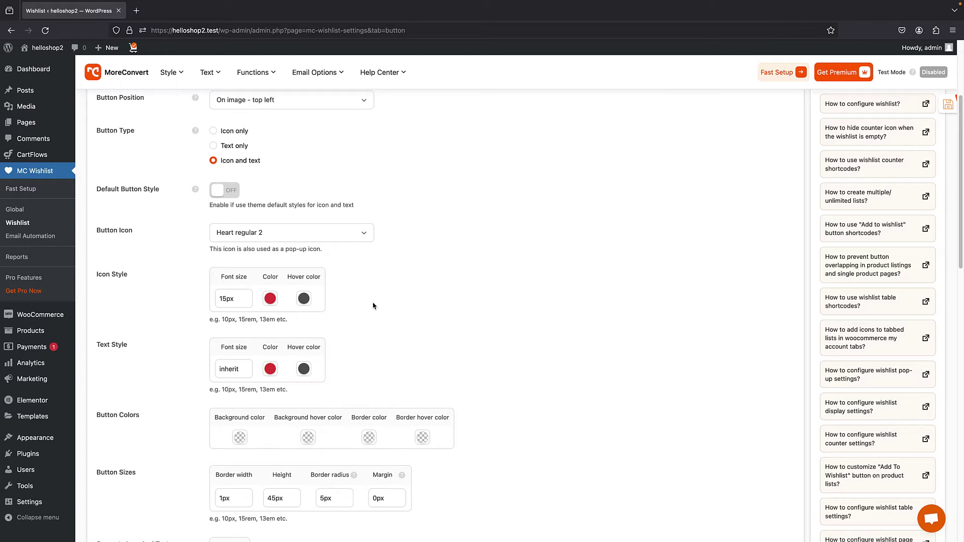
- Browse the available button icons and try the Custom icon option for the single product wishlist button
{"action": "left_click", "coordinate": [295, 234]}
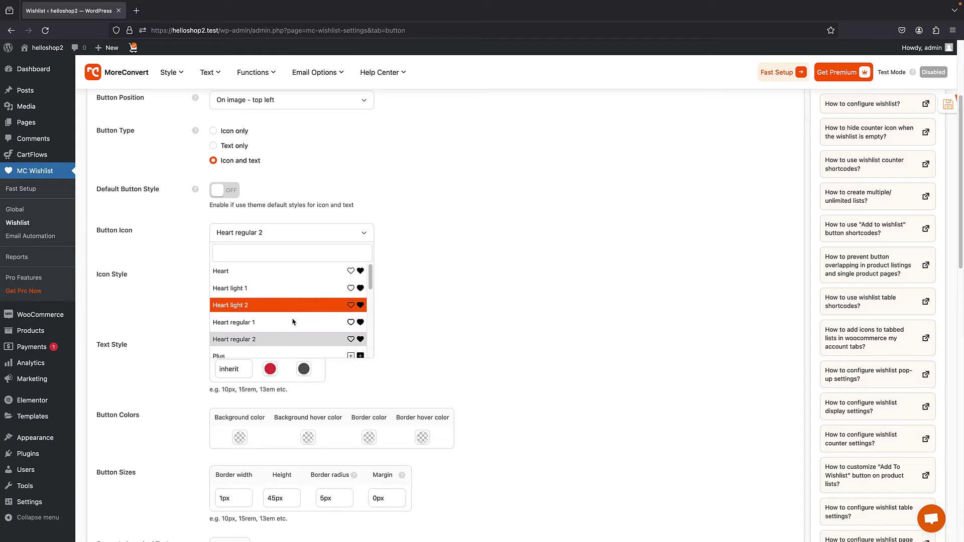
{"action": "scroll", "coordinate": [287, 305], "scroll_direction": "down", "scroll_amount": 2}
{"action": "scroll", "coordinate": [291, 291], "scroll_direction": "down", "scroll_amount": 2}
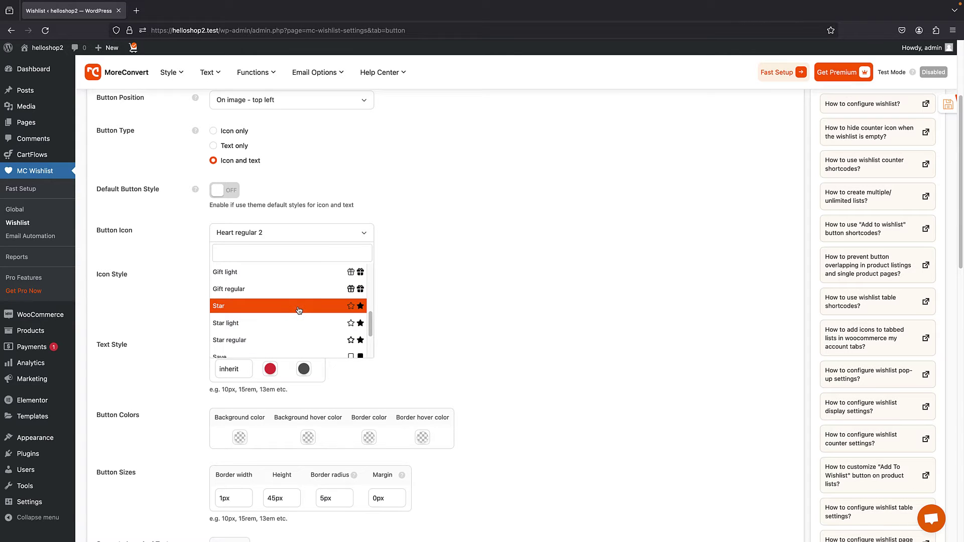
{"action": "scroll", "coordinate": [299, 310], "scroll_direction": "down", "scroll_amount": 2}
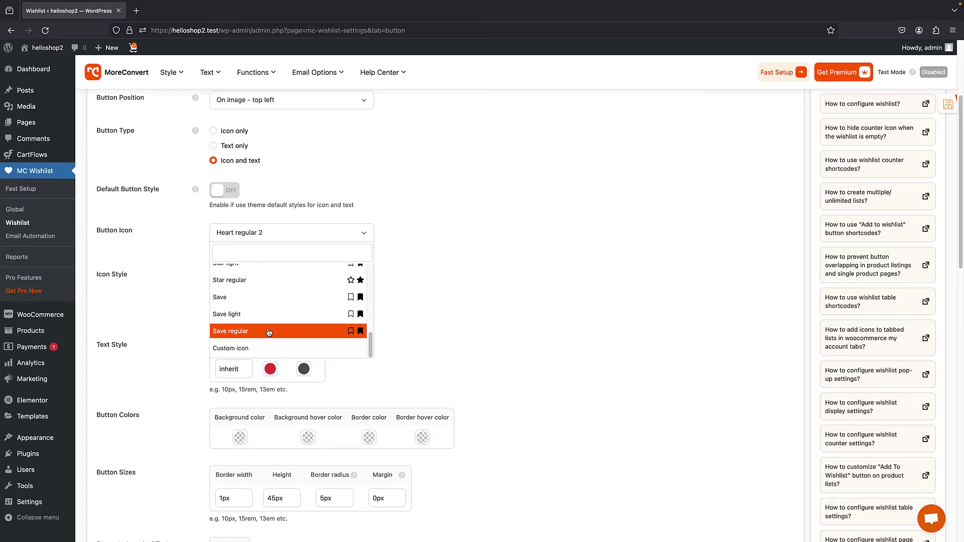
{"action": "left_click", "coordinate": [258, 345]}
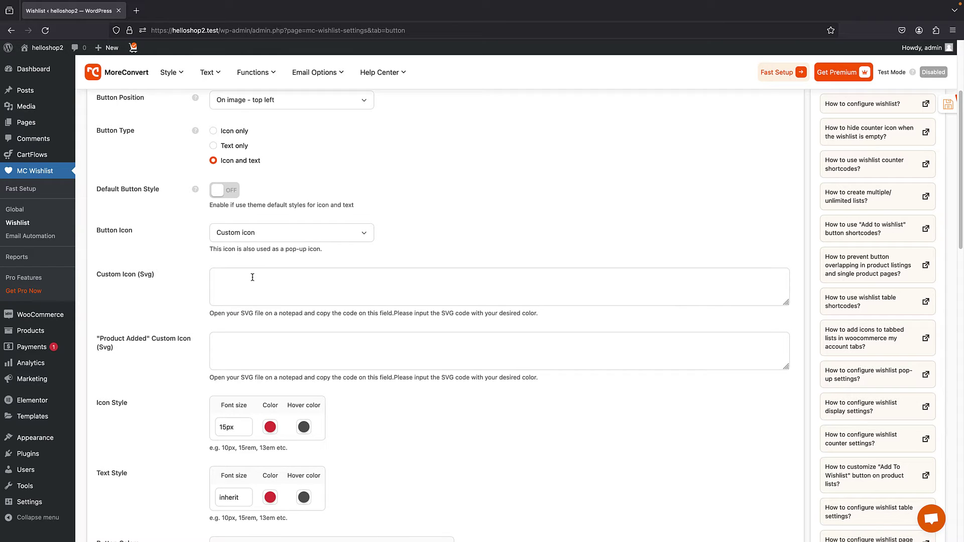
- Set the button icon of the single product wishlist button to Star
{"action": "left_click", "coordinate": [253, 238]}
{"action": "scroll", "coordinate": [282, 309], "scroll_direction": "up", "scroll_amount": 4}
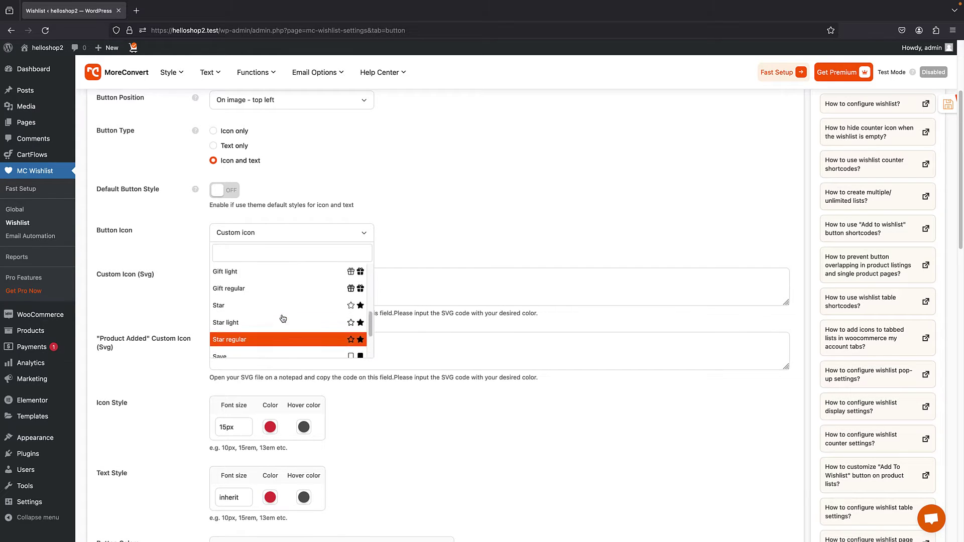
{"action": "left_click", "coordinate": [280, 320]}
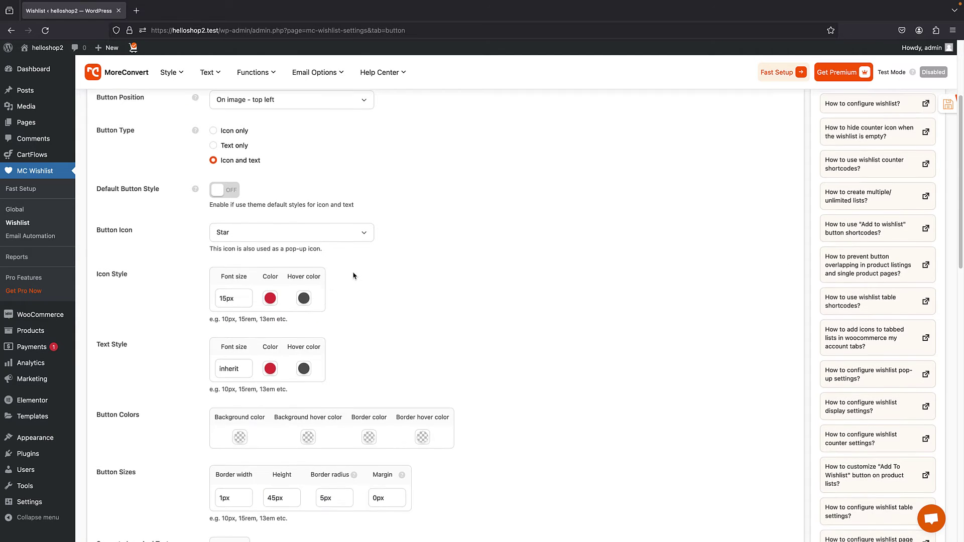
- Examine the remaining single product button colors and sizes, and the Wishlist Button On Product Listings/Loops settings
{"action": "scroll", "coordinate": [353, 273], "scroll_direction": "down", "scroll_amount": 8}
{"action": "scroll", "coordinate": [371, 256], "scroll_direction": "up", "scroll_amount": 5}
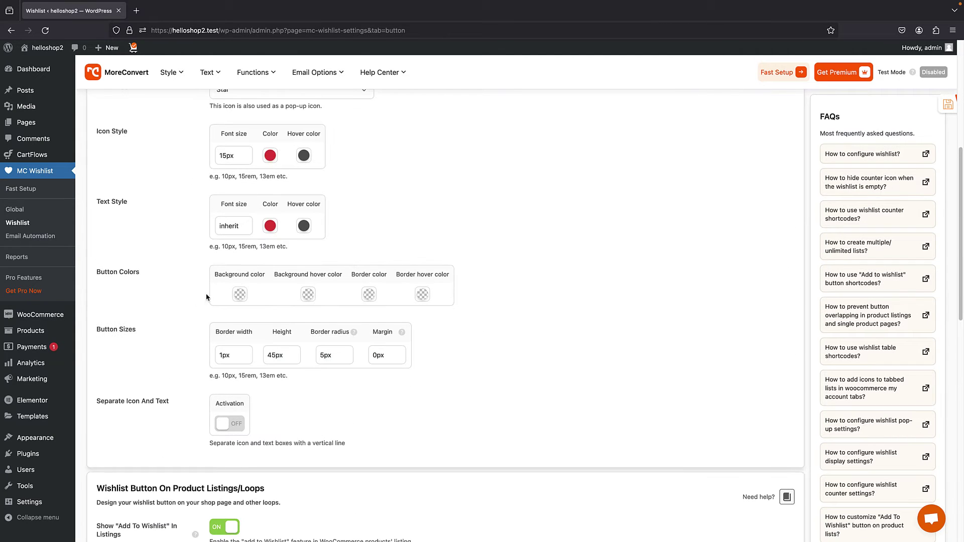
{"action": "scroll", "coordinate": [216, 296], "scroll_direction": "down", "scroll_amount": 1}
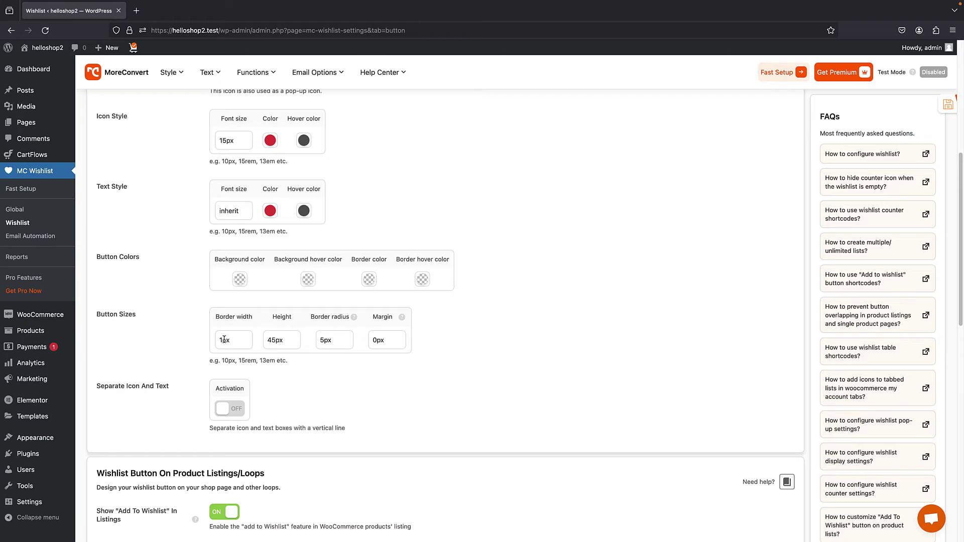
{"action": "scroll", "coordinate": [294, 281], "scroll_direction": "down", "scroll_amount": 13}
{"action": "scroll", "coordinate": [294, 278], "scroll_direction": "up", "scroll_amount": 7}
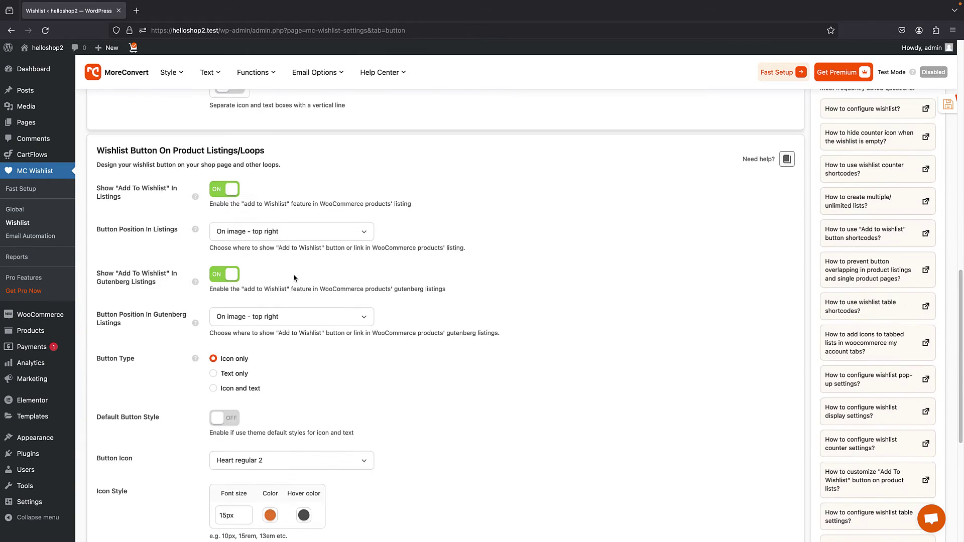
{"action": "scroll", "coordinate": [294, 278], "scroll_direction": "up", "scroll_amount": 12}
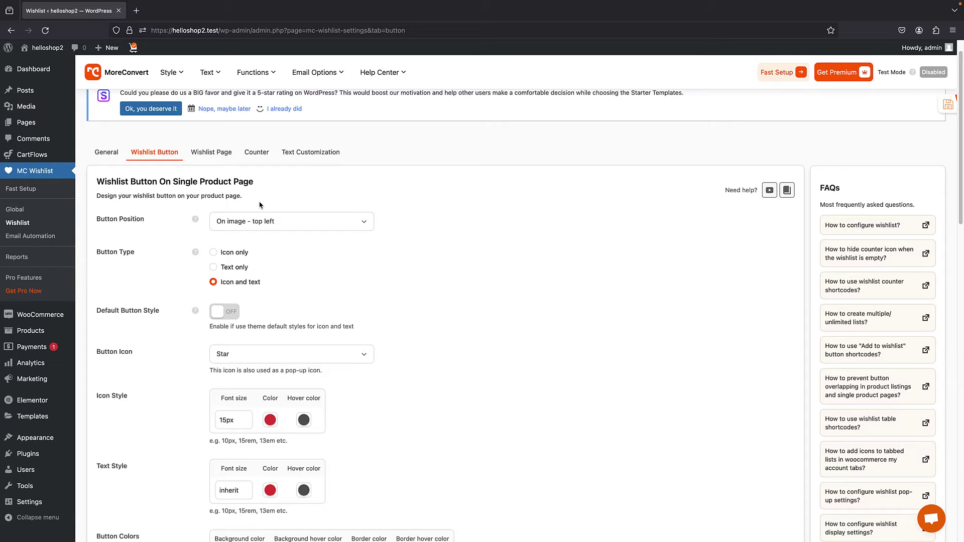
{"action": "scroll", "coordinate": [289, 205], "scroll_direction": "down", "scroll_amount": 10}
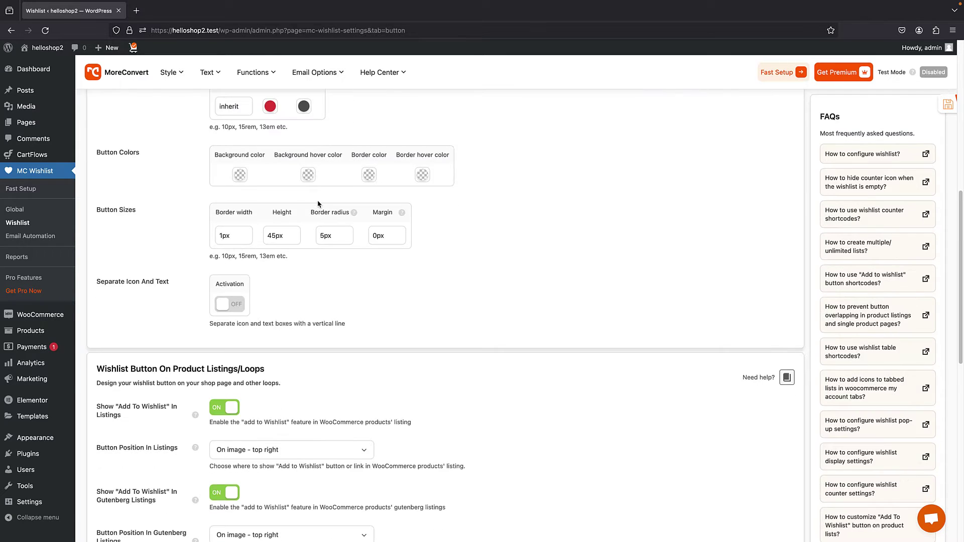
{"action": "scroll", "coordinate": [316, 205], "scroll_direction": "down", "scroll_amount": 5}
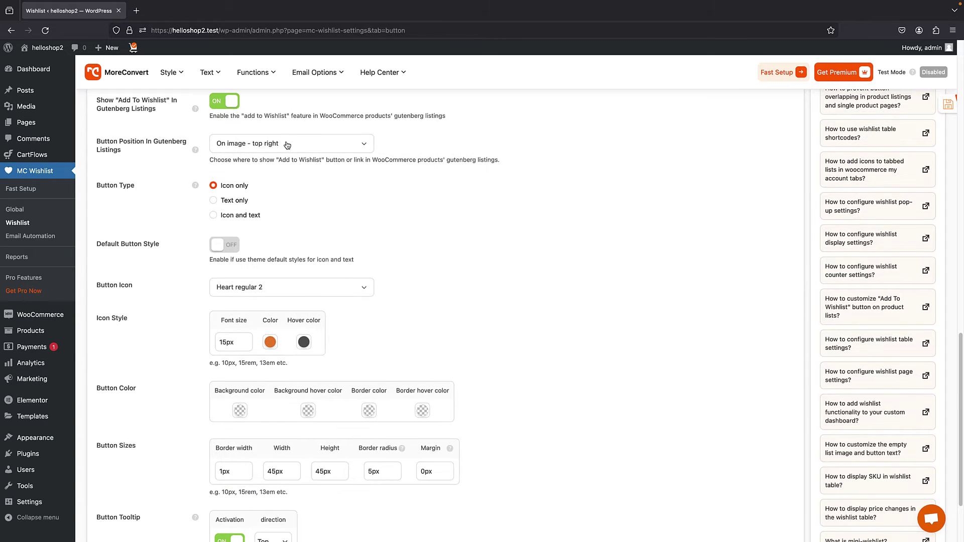
{"action": "scroll", "coordinate": [288, 200], "scroll_direction": "down", "scroll_amount": 2}
{"action": "scroll", "coordinate": [259, 277], "scroll_direction": "up", "scroll_amount": 3}
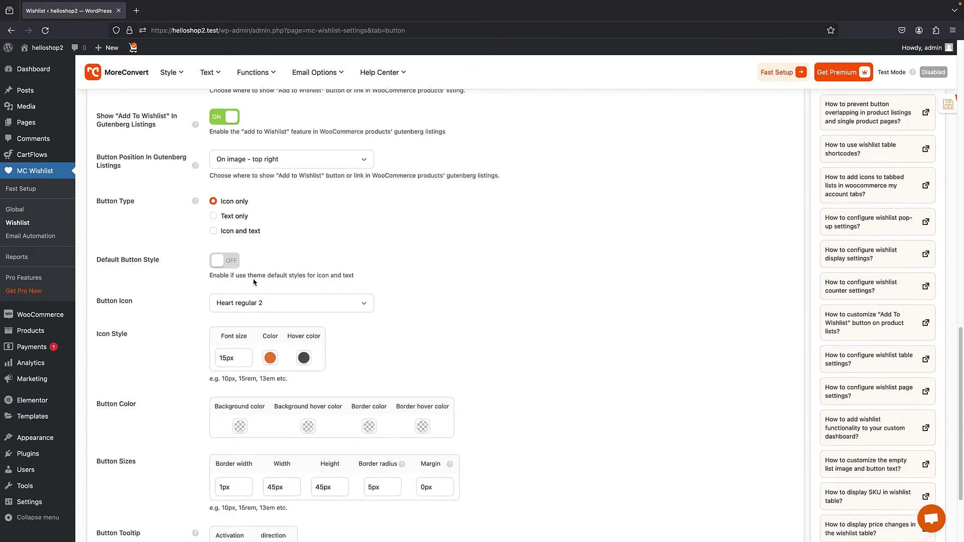
- Recheck the single product and product listing button options, and save the wishlist button settings
{"action": "scroll", "coordinate": [296, 221], "scroll_direction": "up", "scroll_amount": 2}
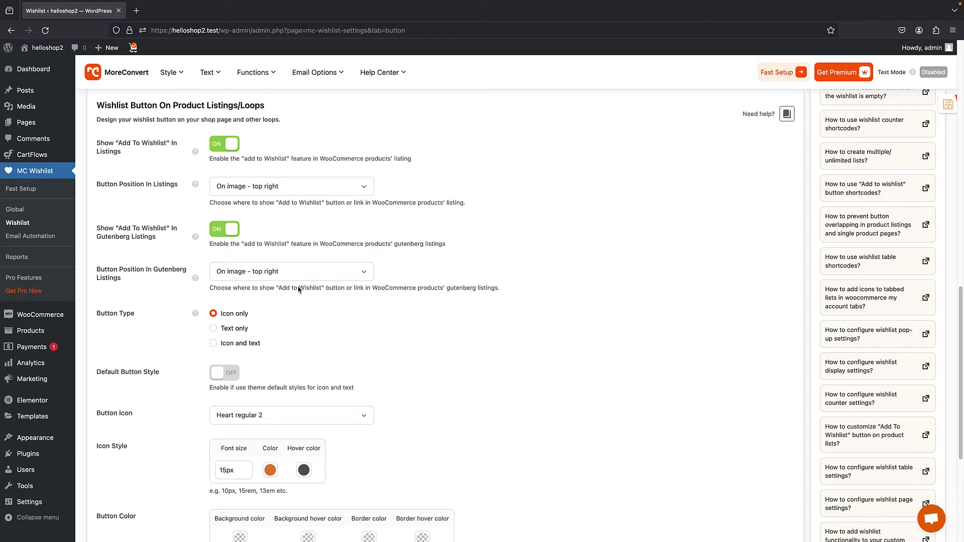
{"action": "scroll", "coordinate": [300, 298], "scroll_direction": "up", "scroll_amount": 5}
{"action": "scroll", "coordinate": [300, 299], "scroll_direction": "up", "scroll_amount": 8}
{"action": "scroll", "coordinate": [290, 336], "scroll_direction": "down", "scroll_amount": 17}
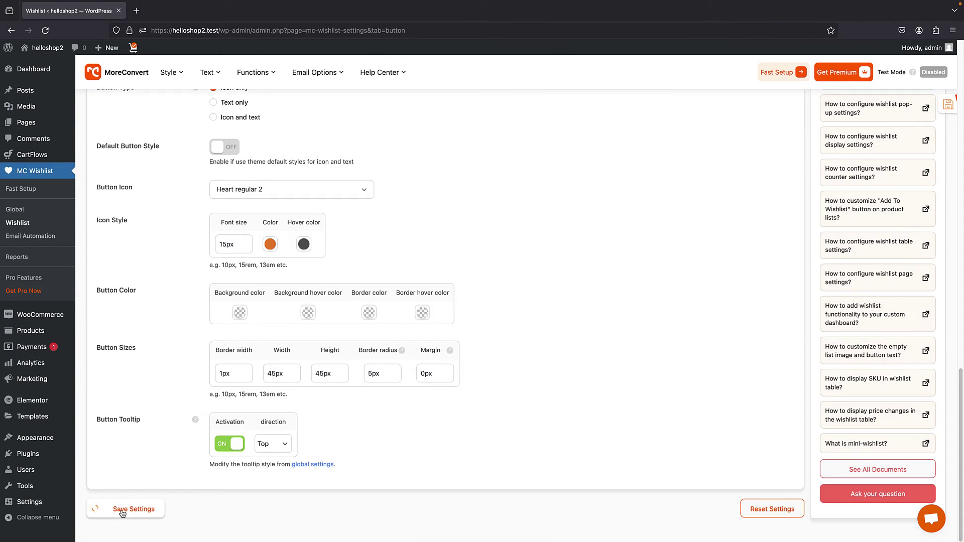
{"action": "left_click", "coordinate": [123, 510]}
- Open the storefront in a new tab and add Hand Sanitizer to the wishlist from its product page
{"action": "right_click", "coordinate": [50, 46]}
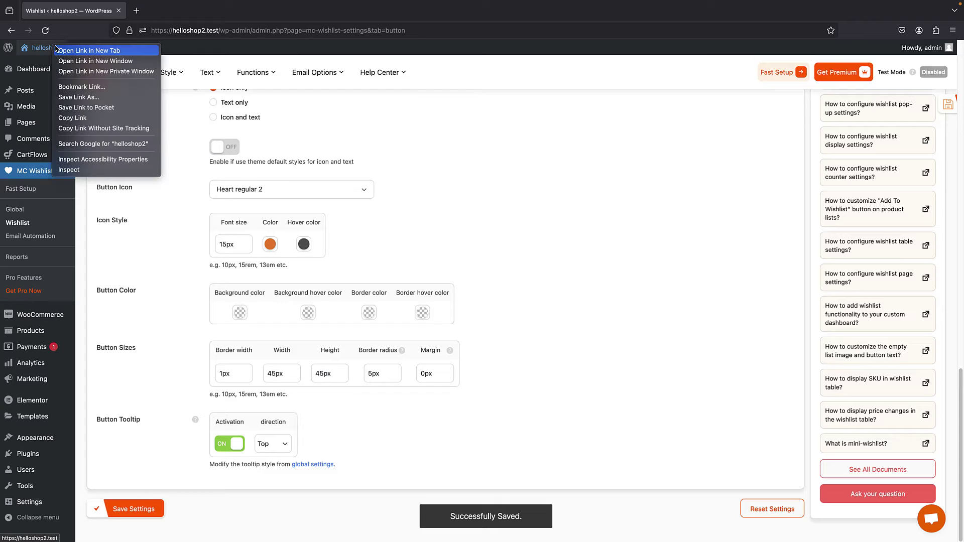
{"action": "left_click", "coordinate": [80, 51]}
{"action": "left_click", "coordinate": [143, 16]}
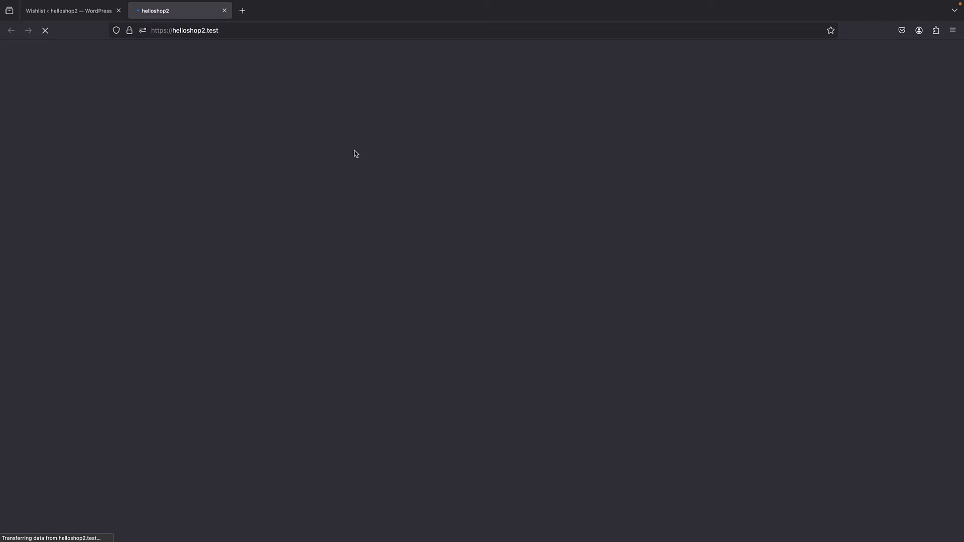
{"action": "scroll", "coordinate": [355, 153], "scroll_direction": "down", "scroll_amount": 10}
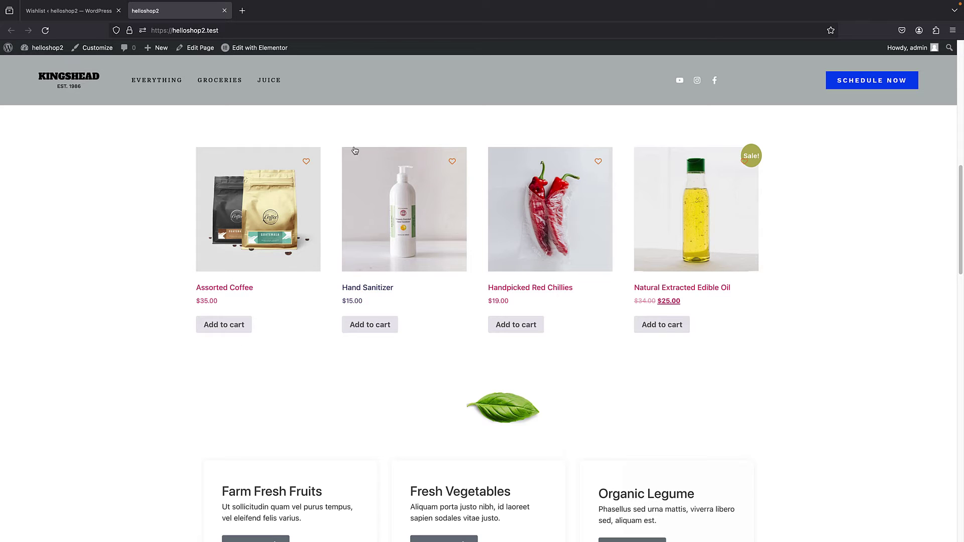
{"action": "left_click", "coordinate": [435, 178]}
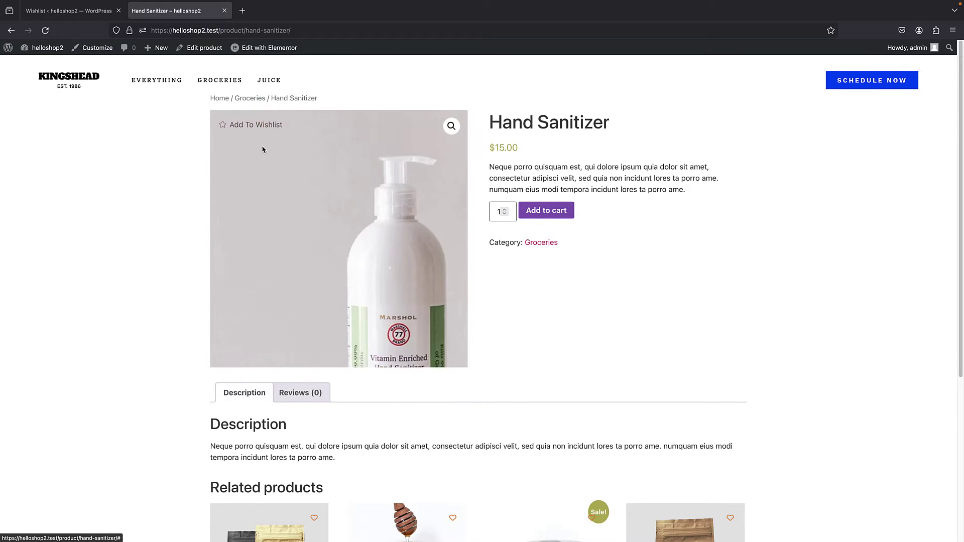
{"action": "left_click", "coordinate": [221, 128]}
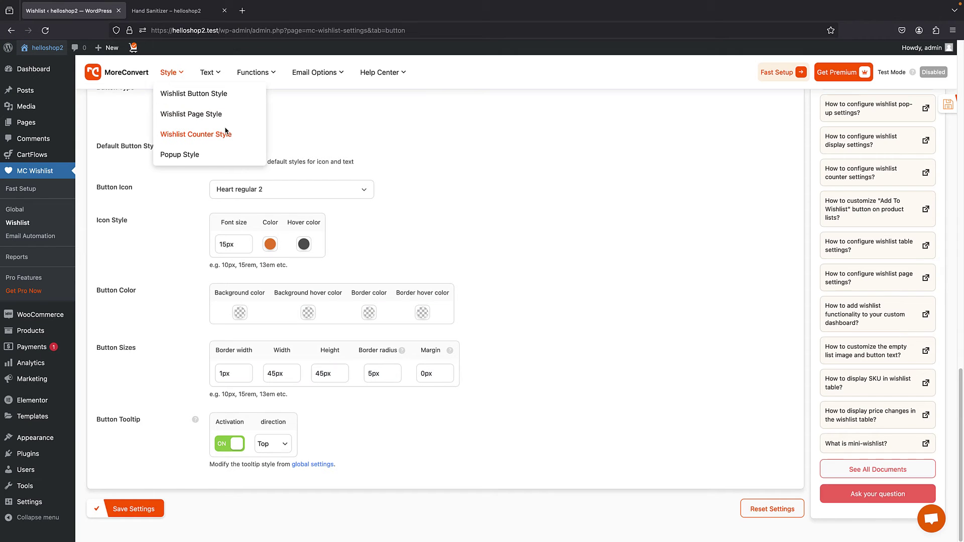
- Examine the Wishlist Page settings, including the page, table and login notice options, and open the Counter settings
{"action": "scroll", "coordinate": [311, 192], "scroll_direction": "up", "scroll_amount": 15}
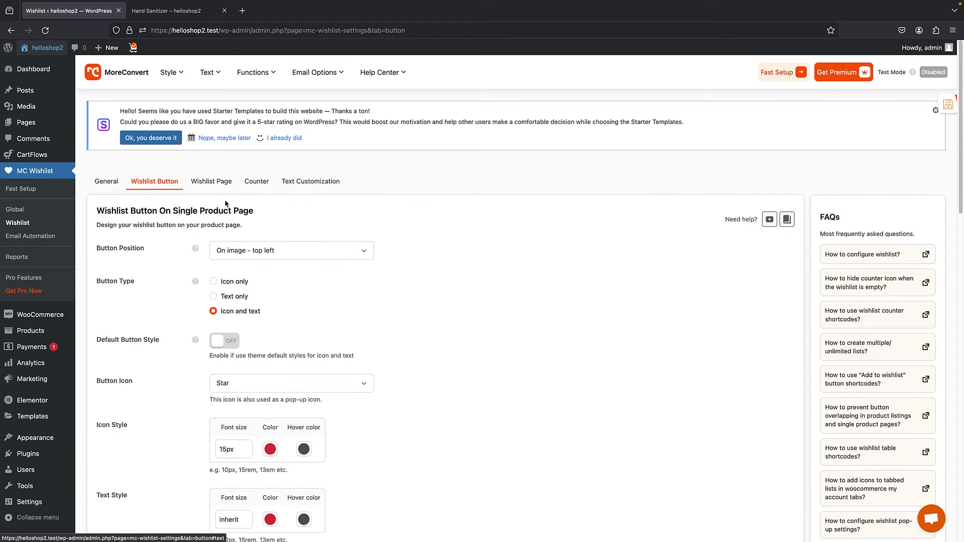
{"action": "left_click", "coordinate": [206, 185]}
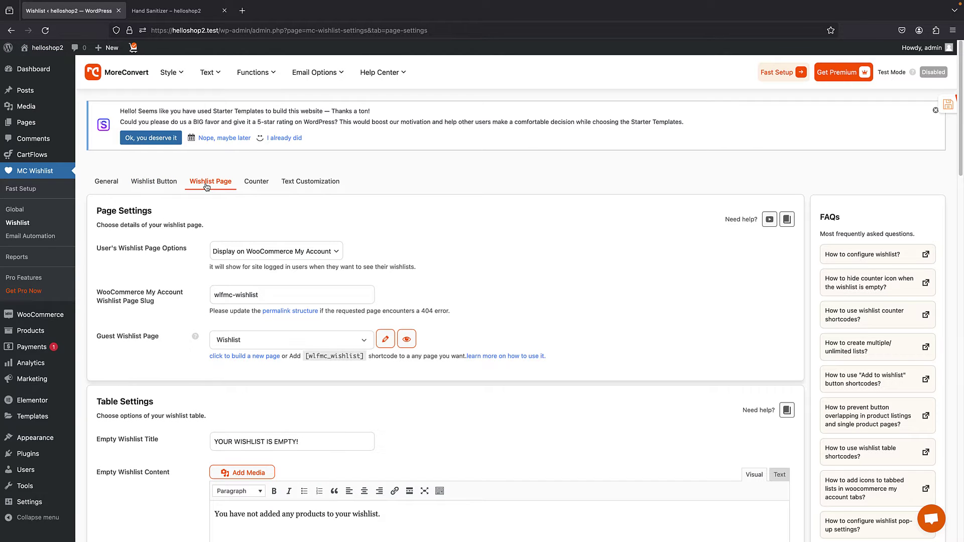
{"action": "scroll", "coordinate": [237, 274], "scroll_direction": "down", "scroll_amount": 1}
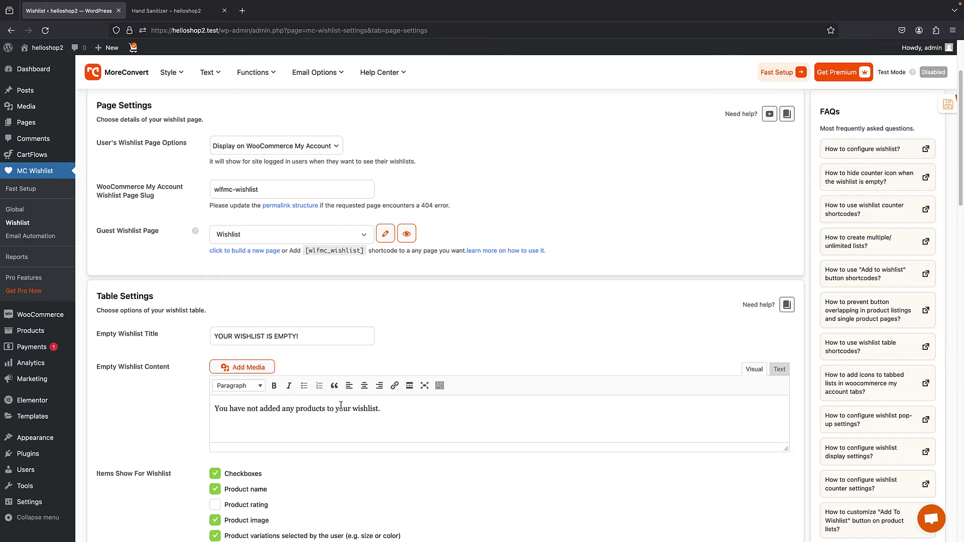
{"action": "scroll", "coordinate": [331, 411], "scroll_direction": "down", "scroll_amount": 3}
{"action": "scroll", "coordinate": [318, 340], "scroll_direction": "down", "scroll_amount": 5}
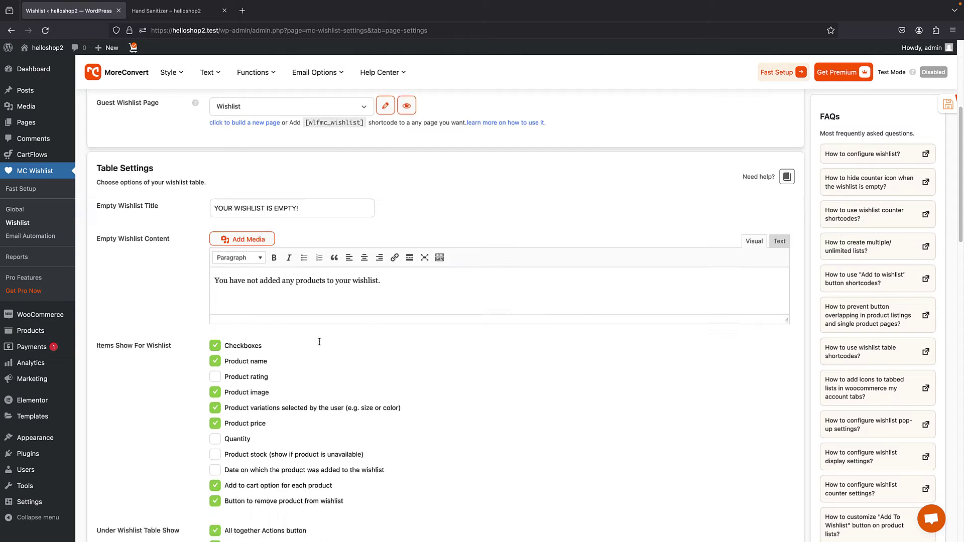
{"action": "scroll", "coordinate": [319, 371], "scroll_direction": "up", "scroll_amount": 5}
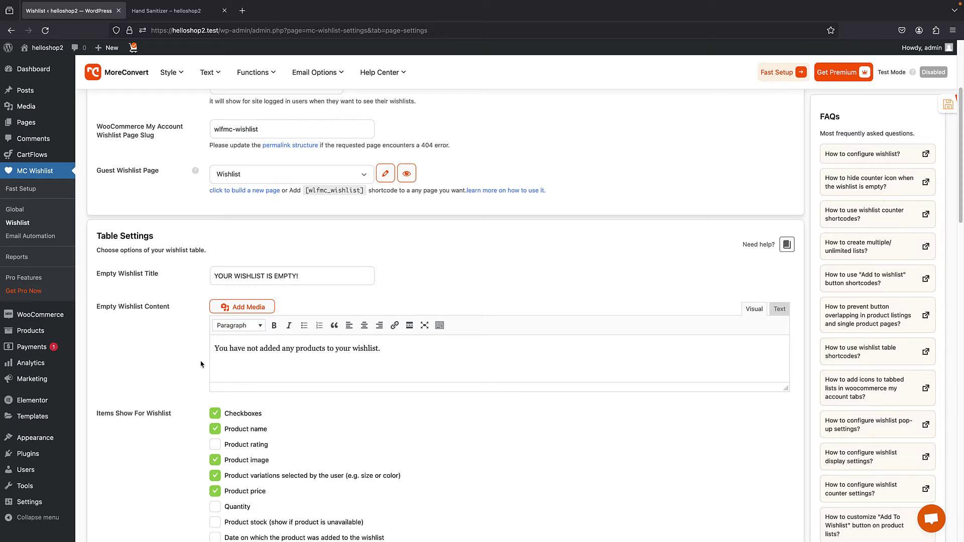
{"action": "scroll", "coordinate": [309, 343], "scroll_direction": "down", "scroll_amount": 14}
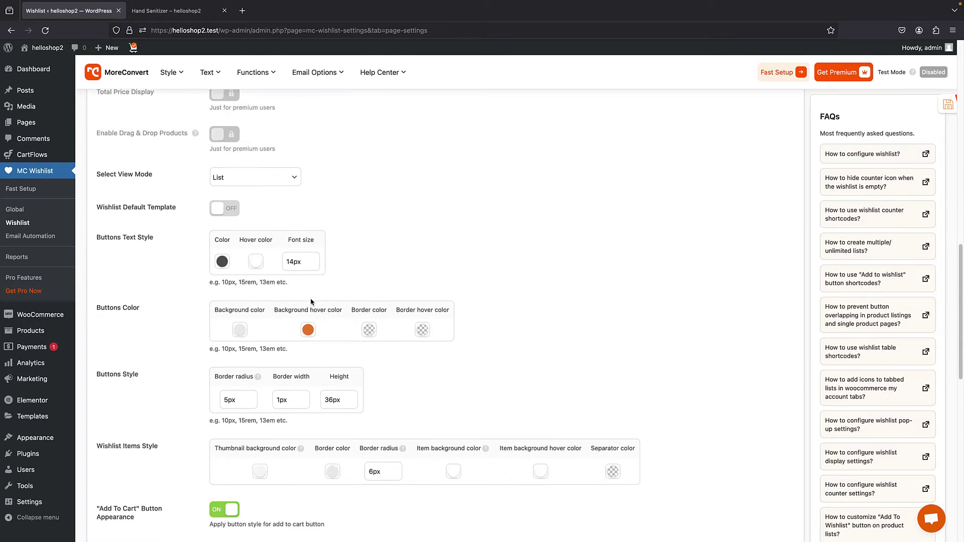
{"action": "scroll", "coordinate": [329, 247], "scroll_direction": "down", "scroll_amount": 8}
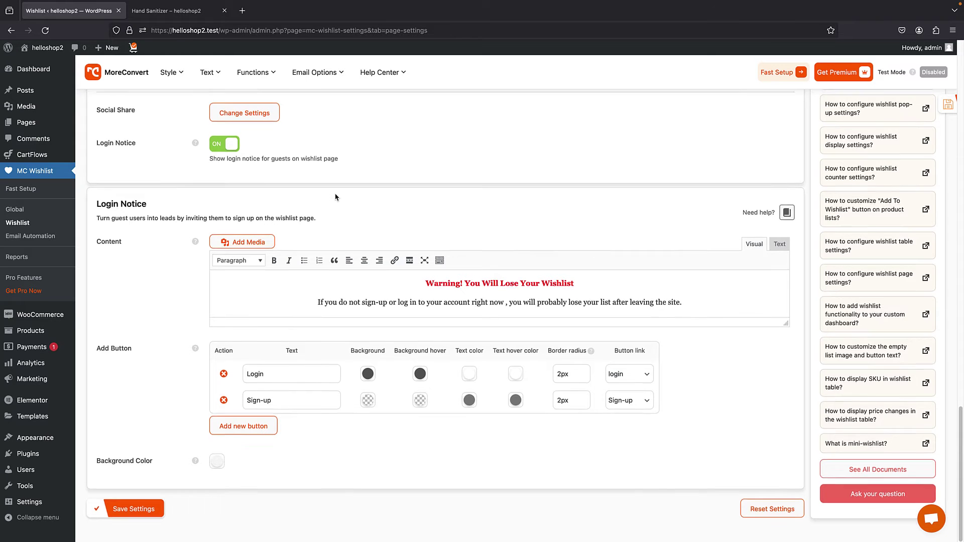
{"action": "scroll", "coordinate": [331, 211], "scroll_direction": "up", "scroll_amount": 20}
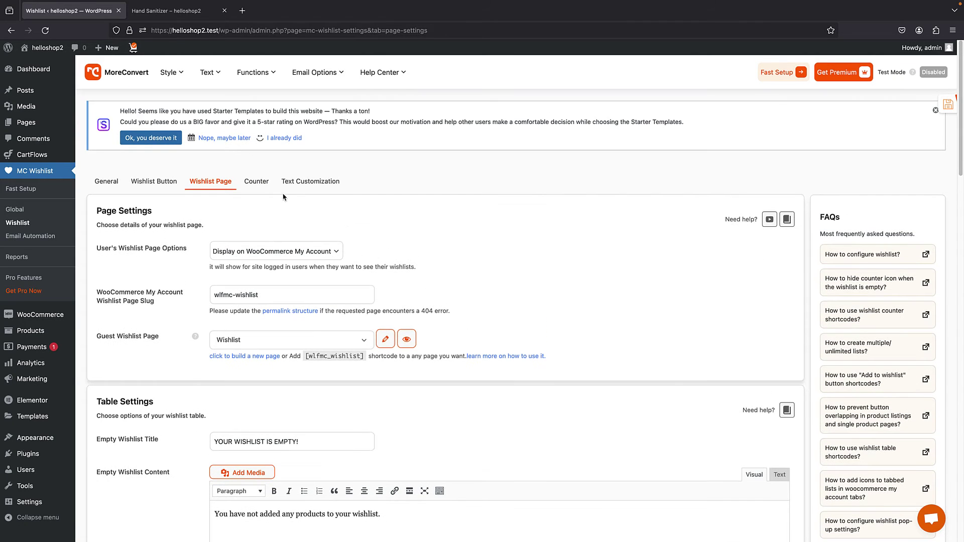
{"action": "left_click", "coordinate": [266, 185]}
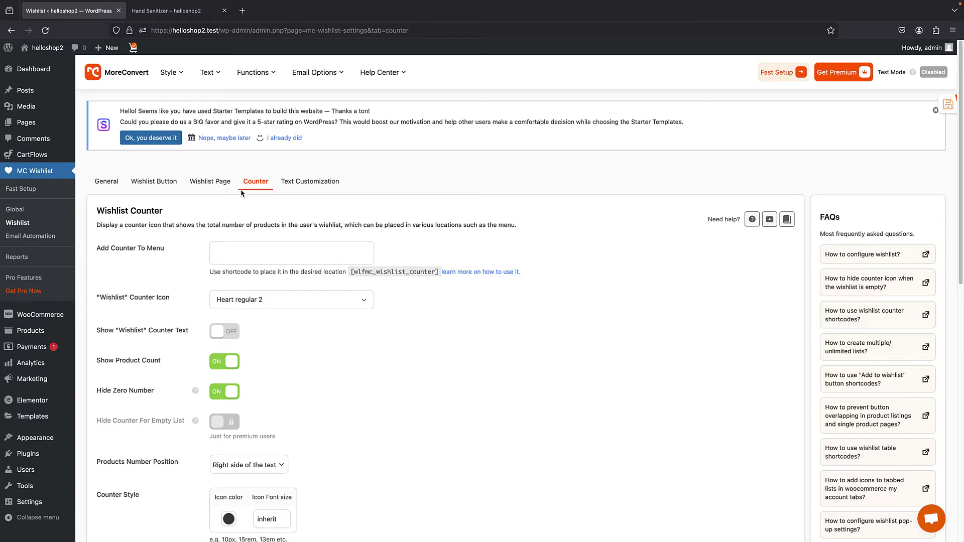
- Open the storefront home page in another tab and inspect the wishlist button on the Hand Sanitizer product page
{"action": "right_click", "coordinate": [53, 43]}
{"action": "left_click", "coordinate": [76, 48]}
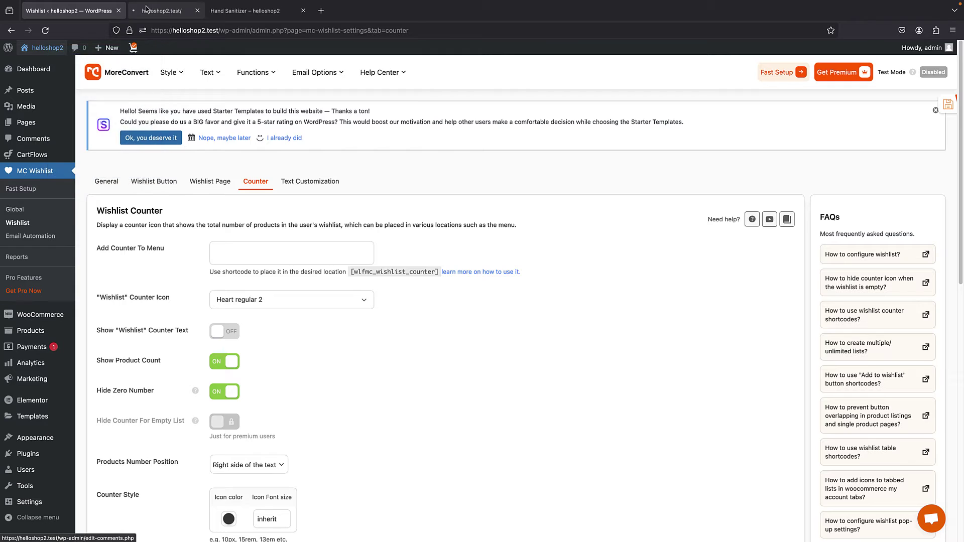
{"action": "left_click", "coordinate": [150, 6]}
{"action": "scroll", "coordinate": [379, 273], "scroll_direction": "down", "scroll_amount": 9}
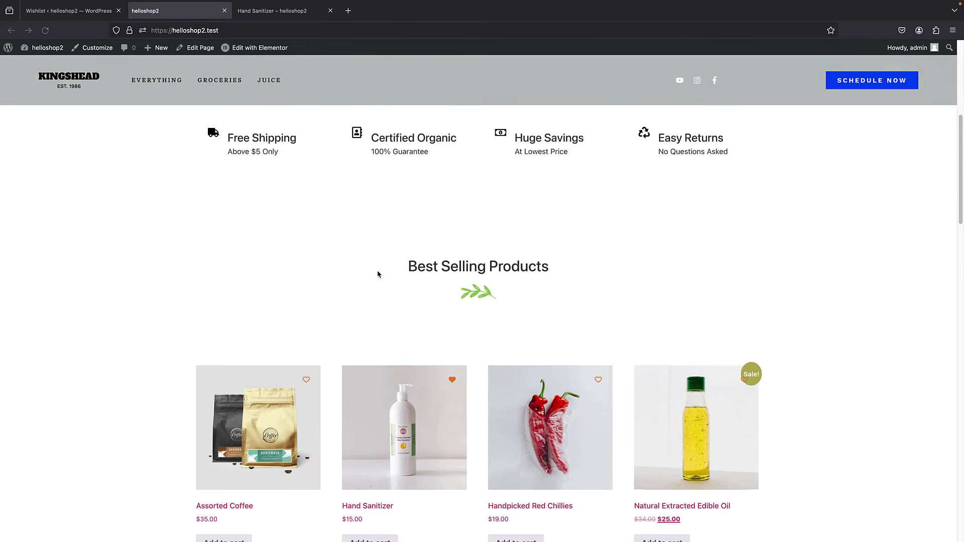
{"action": "left_click", "coordinate": [436, 301]}
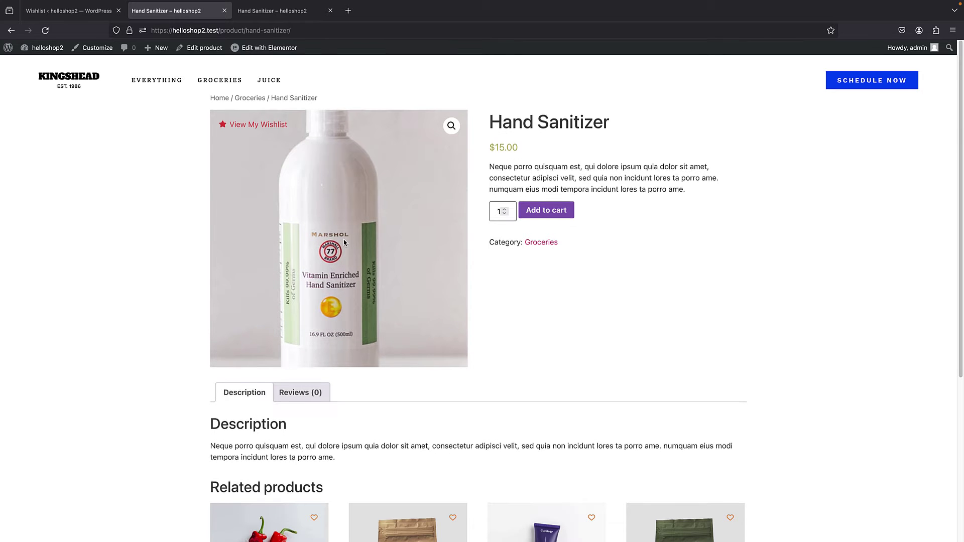
{"action": "scroll", "coordinate": [345, 243], "scroll_direction": "down", "scroll_amount": 3}
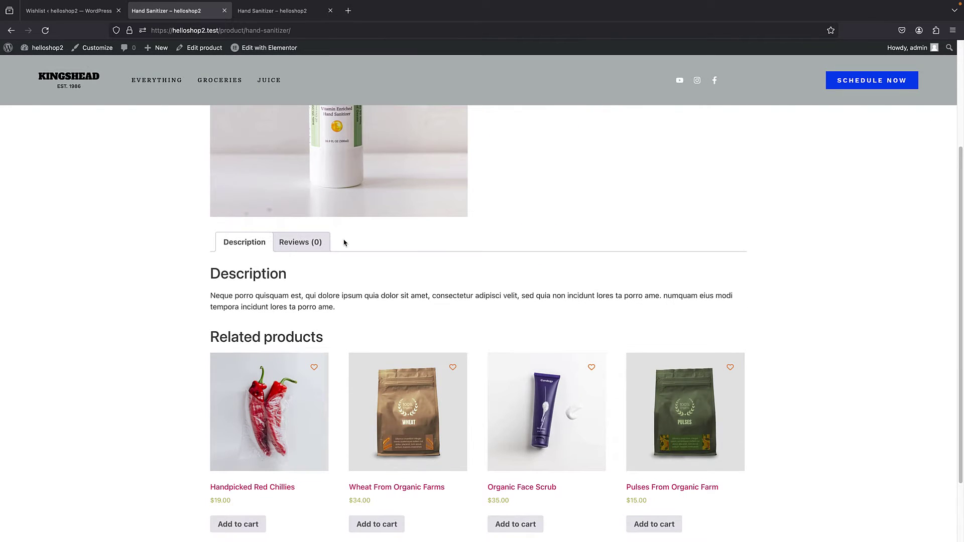
{"action": "scroll", "coordinate": [344, 243], "scroll_direction": "up", "scroll_amount": 3}
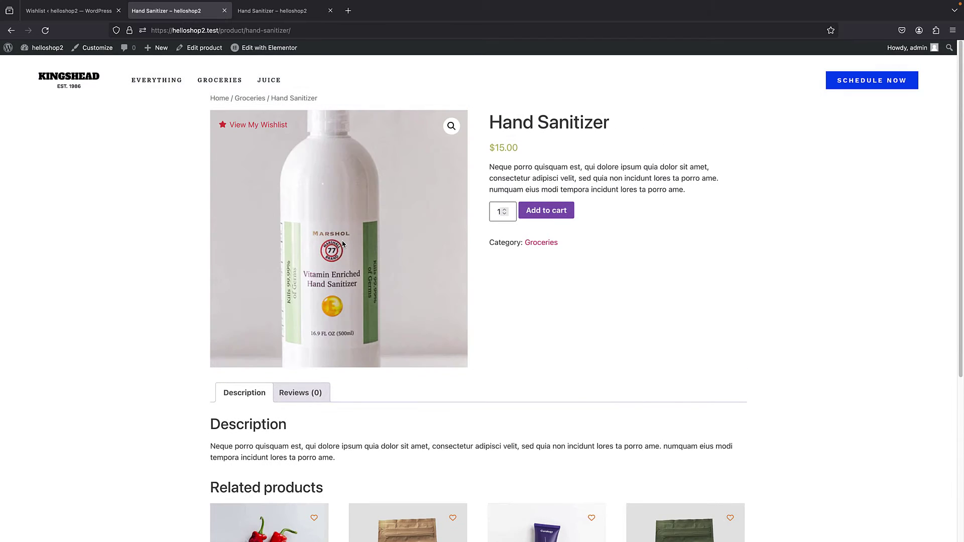
- Return to the Wishlist Counter settings to look them over, and open Elementor's Theme Builder in a new tab
{"action": "left_click", "coordinate": [31, 11]}
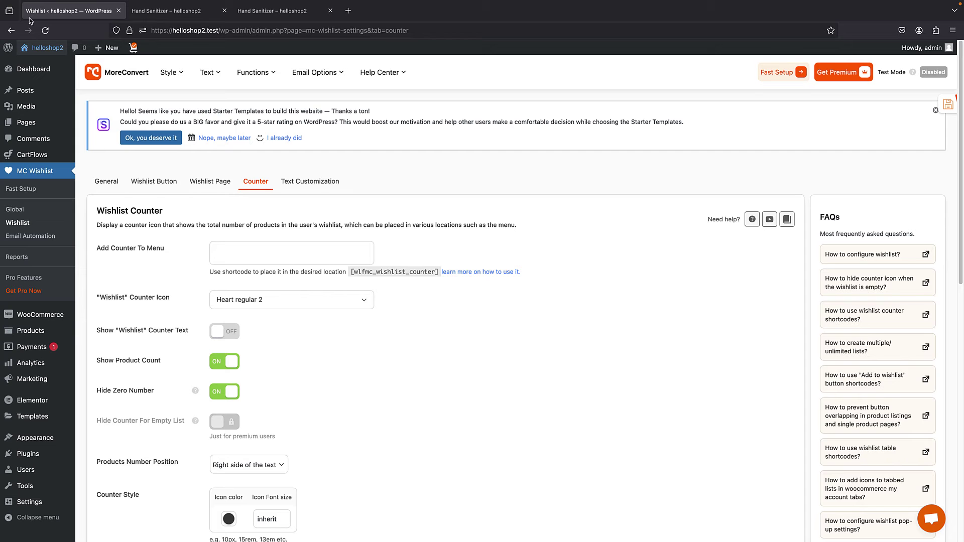
{"action": "scroll", "coordinate": [52, 197], "scroll_direction": "down", "scroll_amount": 3}
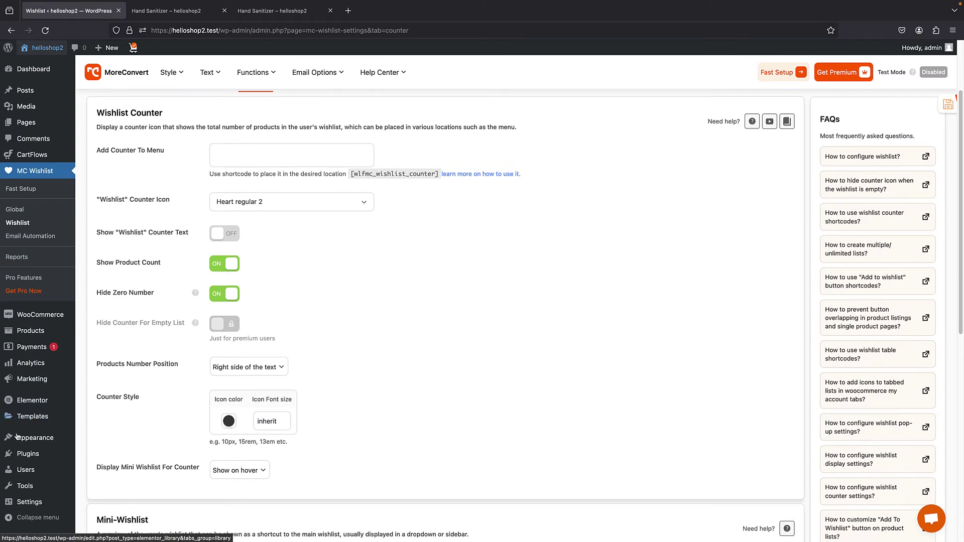
{"action": "mouse_move", "coordinate": [22, 420]}
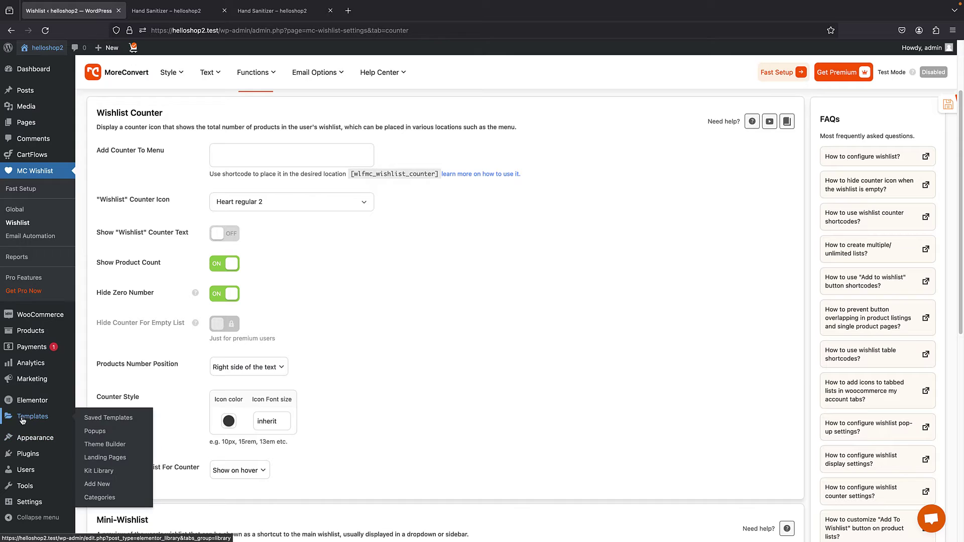
{"action": "right_click", "coordinate": [111, 449]}
{"action": "left_click", "coordinate": [166, 411]}
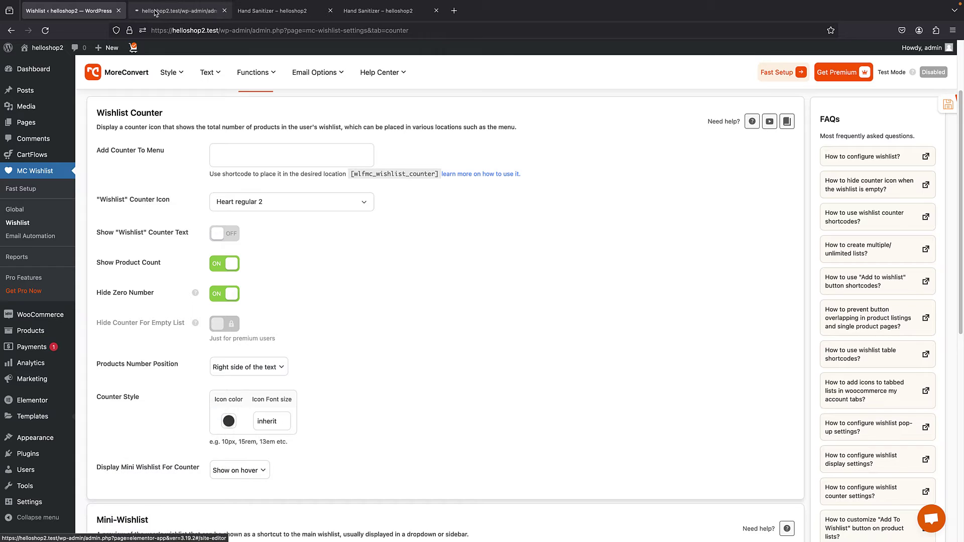
{"action": "key", "text": "ctrl+Tab"}
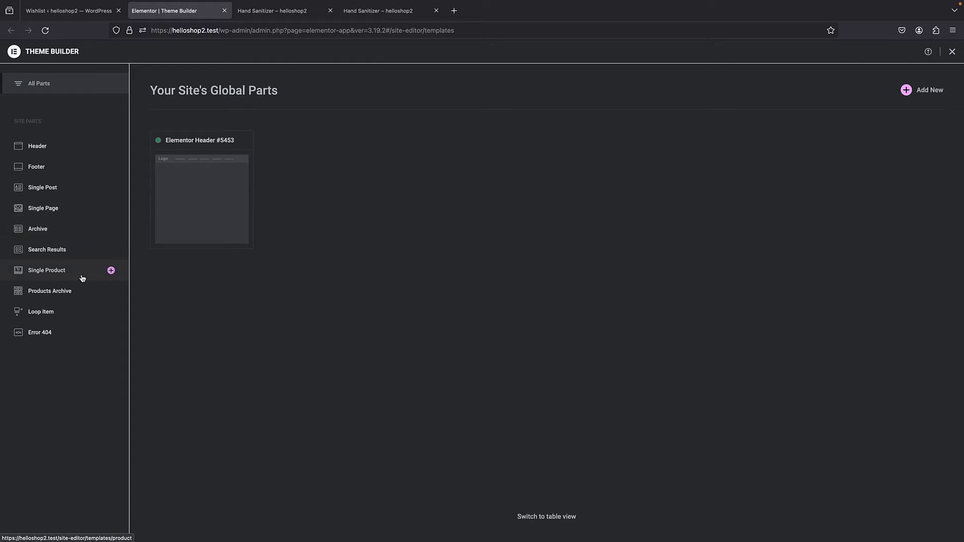
- Create a new Single Product template and insert the second library block, applying its settings as well
{"action": "left_click", "coordinate": [47, 273]}
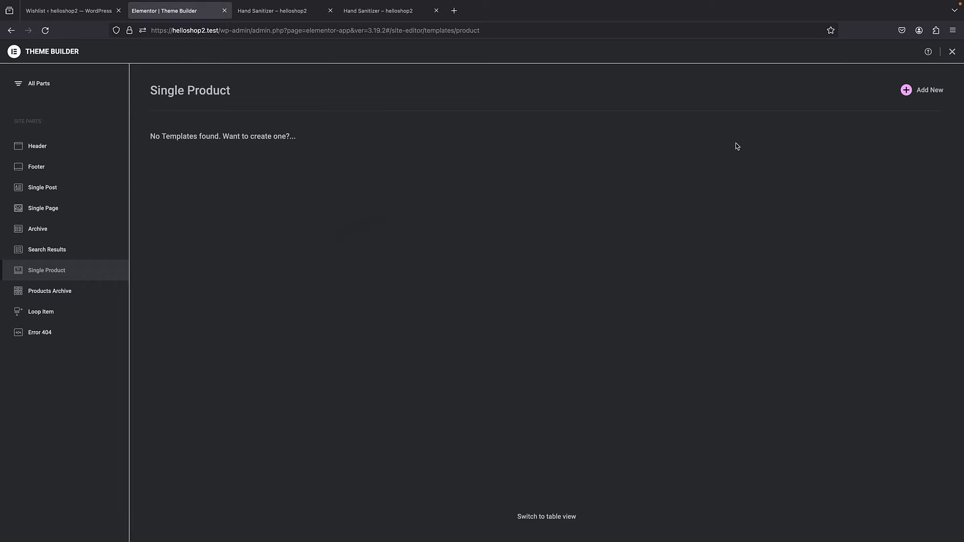
{"action": "left_click", "coordinate": [933, 90]}
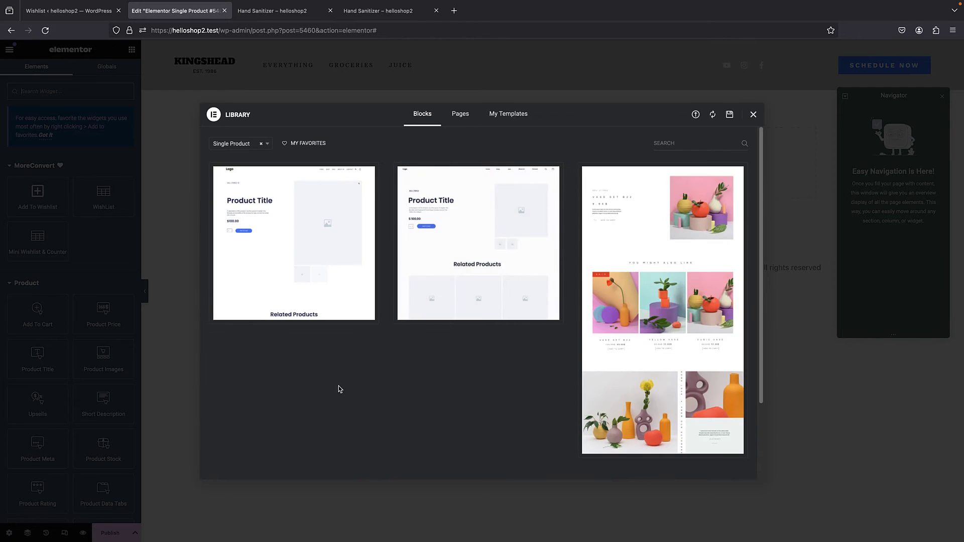
{"action": "left_click", "coordinate": [463, 200]}
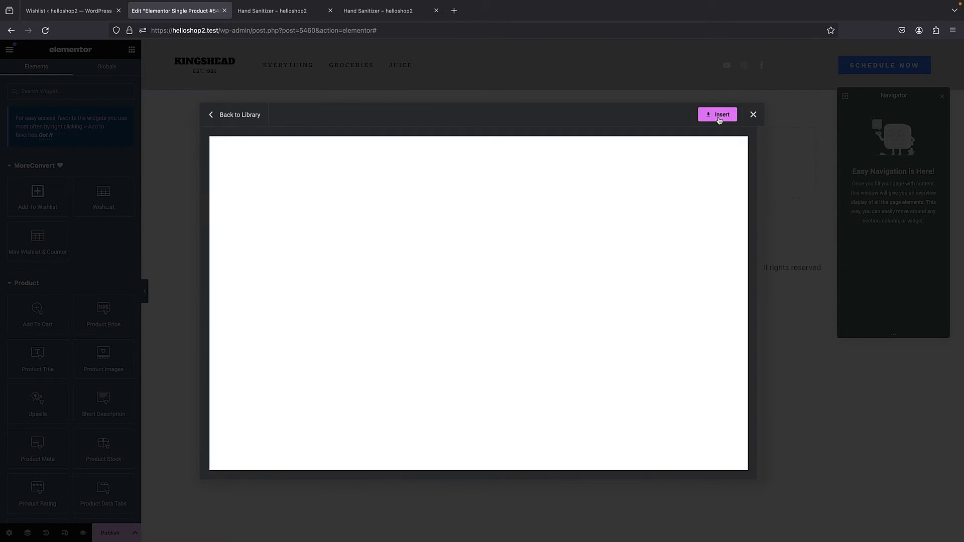
{"action": "left_click", "coordinate": [718, 119]}
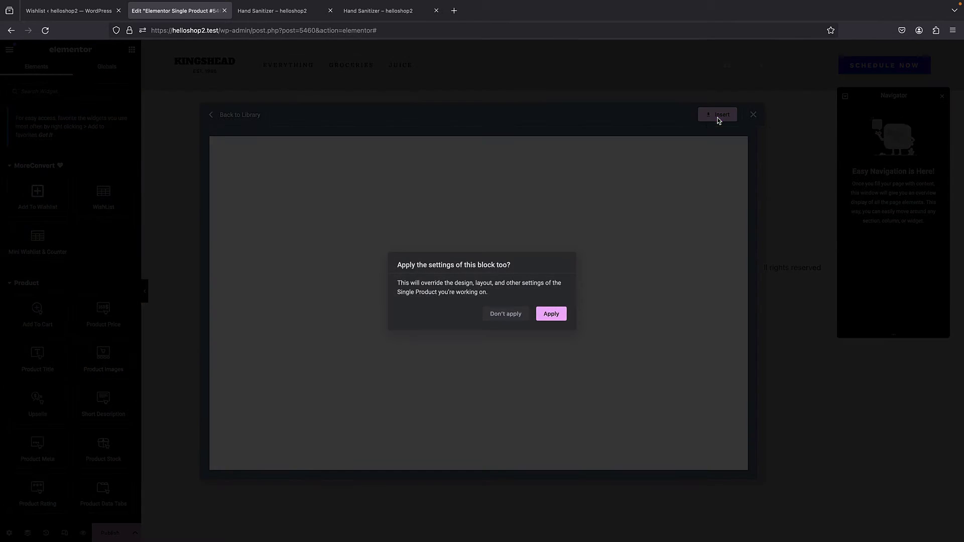
{"action": "left_click", "coordinate": [549, 318]}
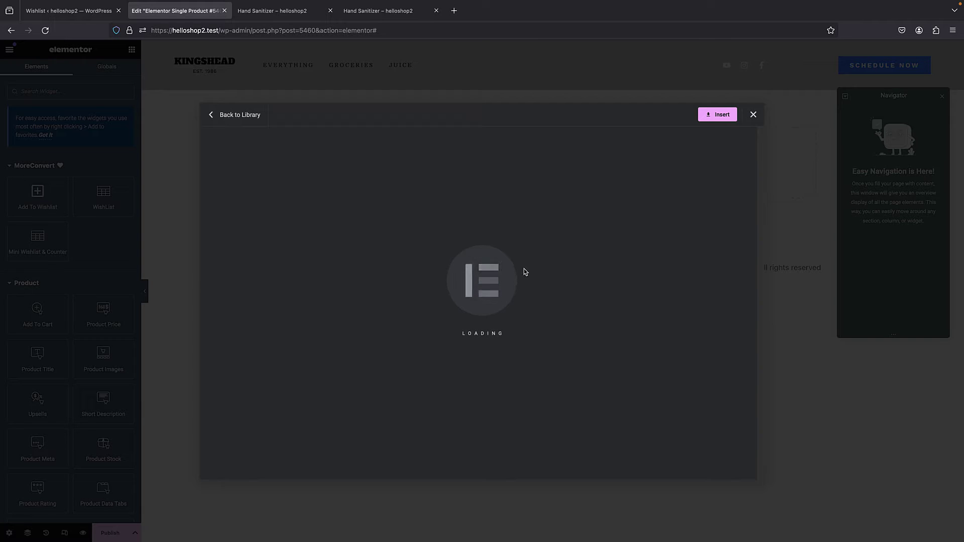
{"action": "mouse_move", "coordinate": [384, 509]}
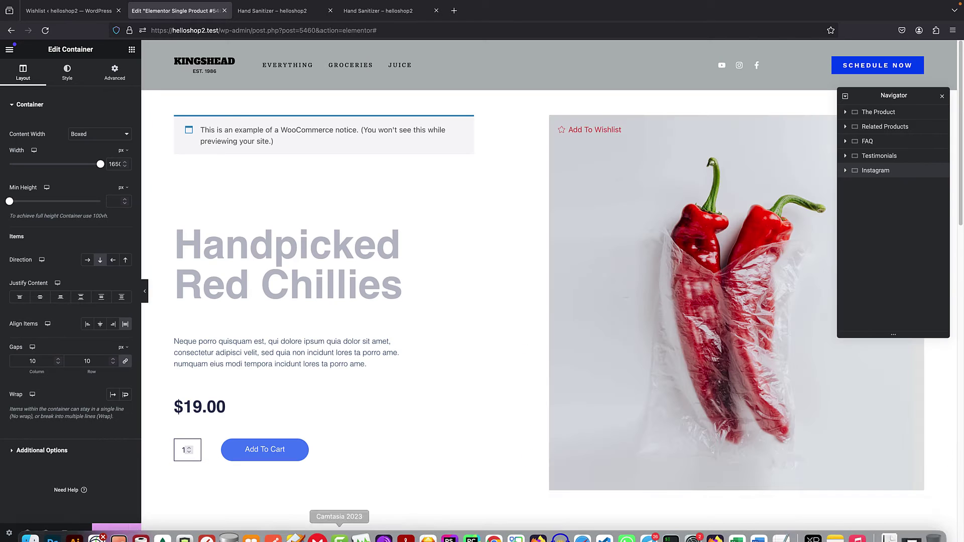
{"action": "right_click", "coordinate": [342, 535]}
{"action": "left_click", "coordinate": [341, 508]}
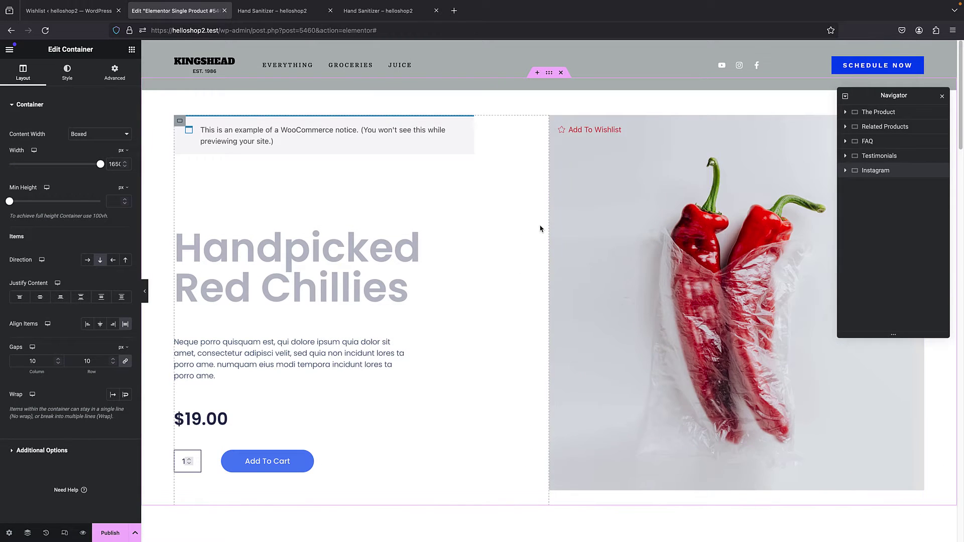
- Publish the single product template with a display condition that includes Products
{"action": "left_click", "coordinate": [110, 533]}
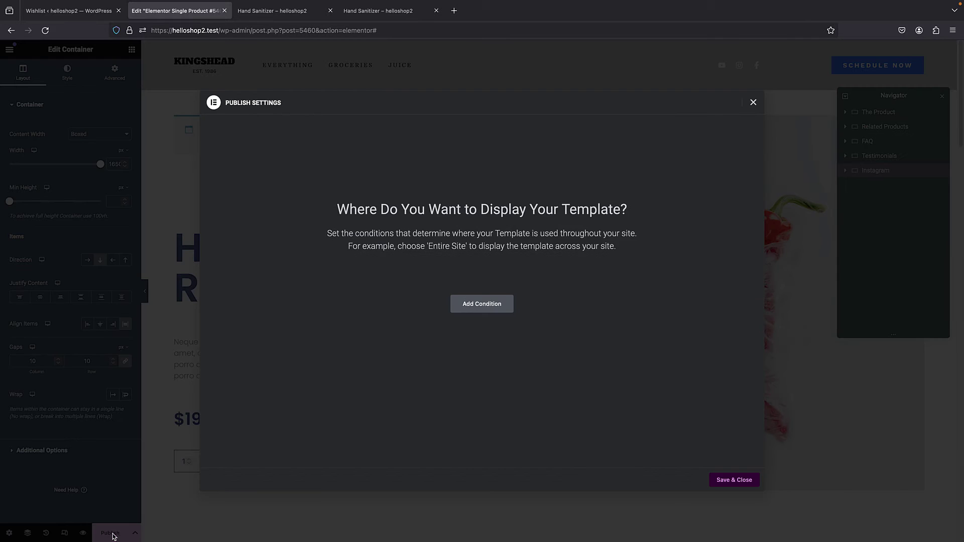
{"action": "left_click", "coordinate": [472, 316]}
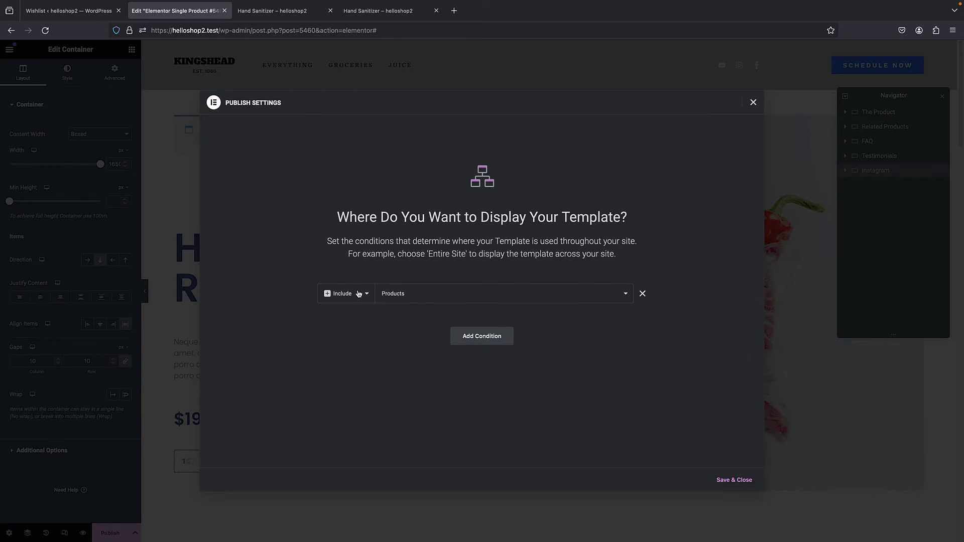
{"action": "left_click", "coordinate": [736, 480]}
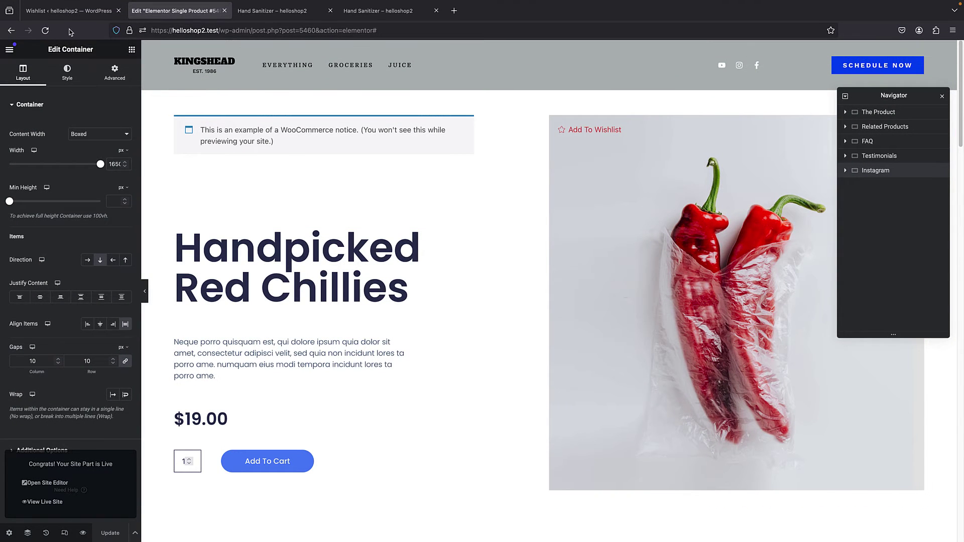
- Open the Hand Sanitizer product from the storefront home page and inspect the new template's layout and wishlist button
{"action": "left_click", "coordinate": [70, 11]}
{"action": "left_click", "coordinate": [46, 49]}
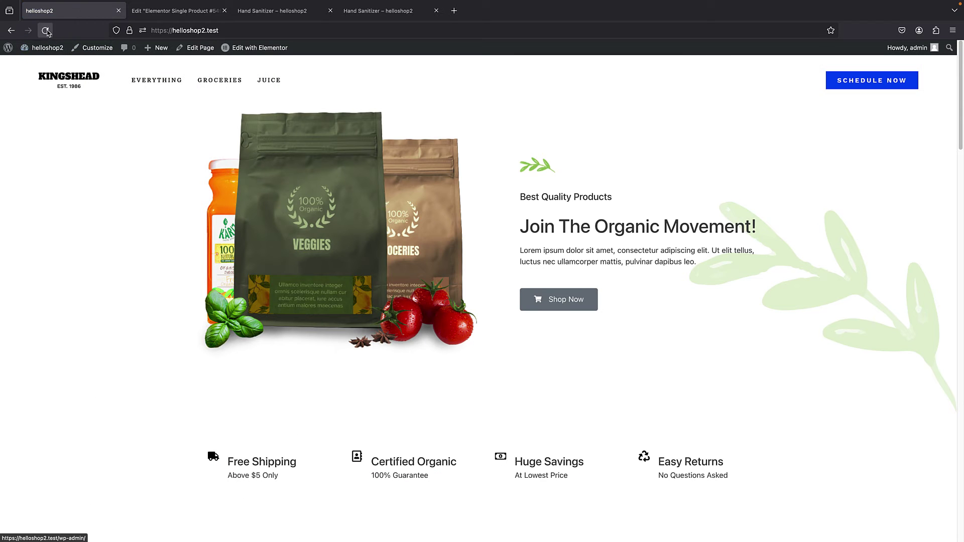
{"action": "scroll", "coordinate": [425, 241], "scroll_direction": "down", "scroll_amount": 10}
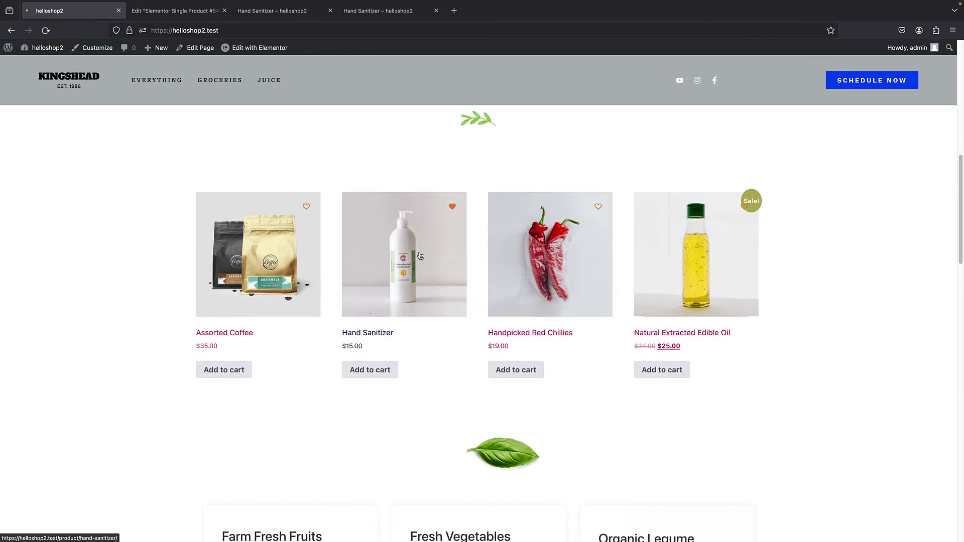
{"action": "left_click", "coordinate": [420, 257]}
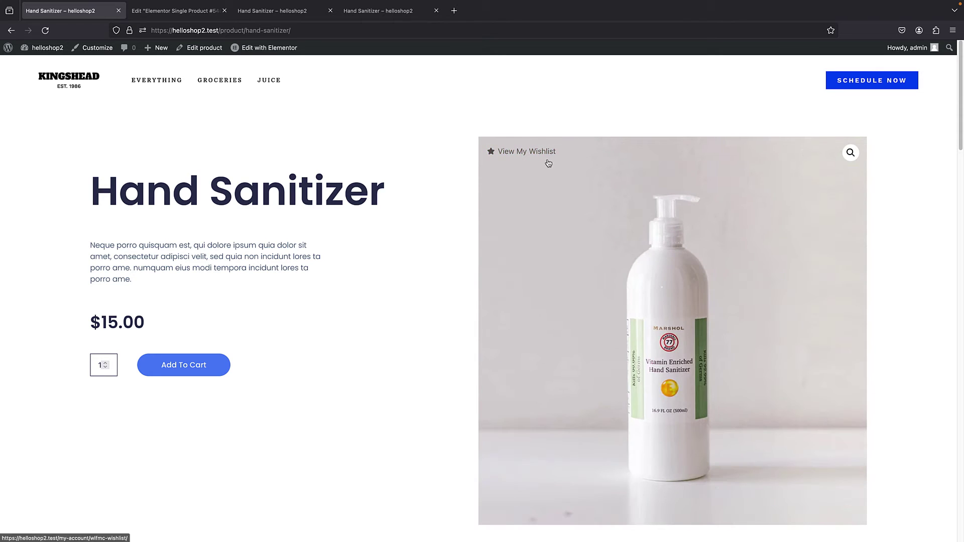
{"action": "scroll", "coordinate": [425, 192], "scroll_direction": "down", "scroll_amount": 1}
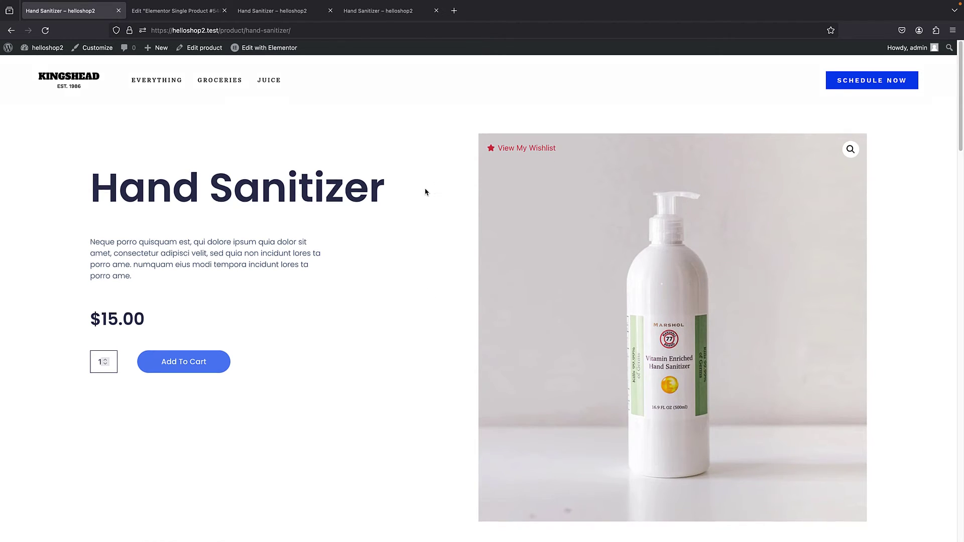
{"action": "scroll", "coordinate": [422, 196], "scroll_direction": "down", "scroll_amount": 5}
{"action": "scroll", "coordinate": [410, 207], "scroll_direction": "up", "scroll_amount": 5}
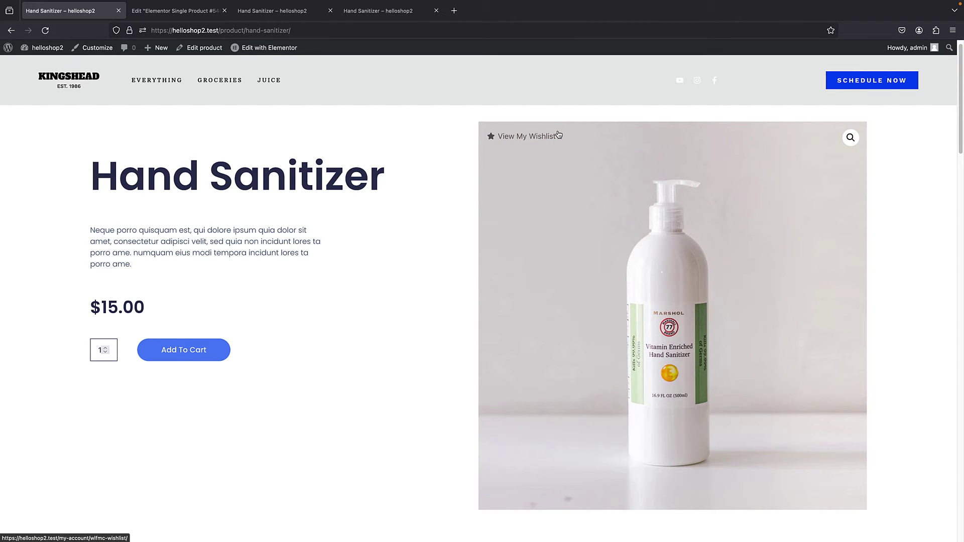
- Close the extra browser tabs and open the Wishlist Button settings of MC Wishlist in the WordPress admin
{"action": "mouse_move", "coordinate": [8, 46]}
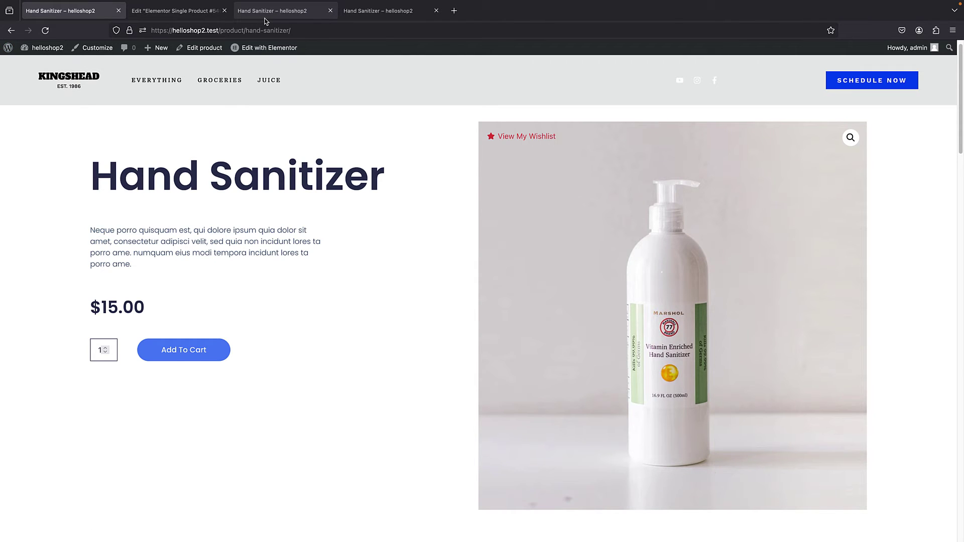
{"action": "left_click", "coordinate": [330, 11]}
{"action": "left_click", "coordinate": [329, 11]}
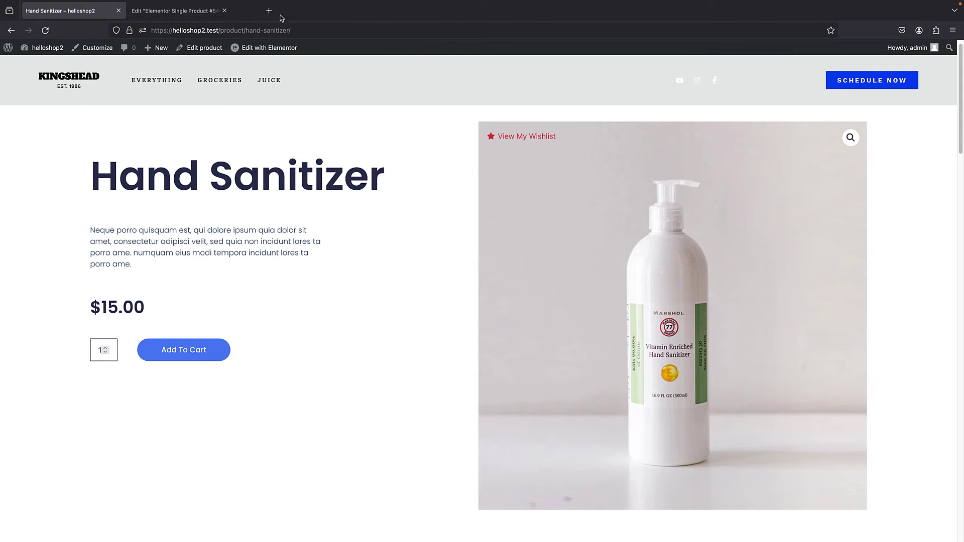
{"action": "left_click", "coordinate": [224, 10]}
{"action": "left_click", "coordinate": [9, 47]}
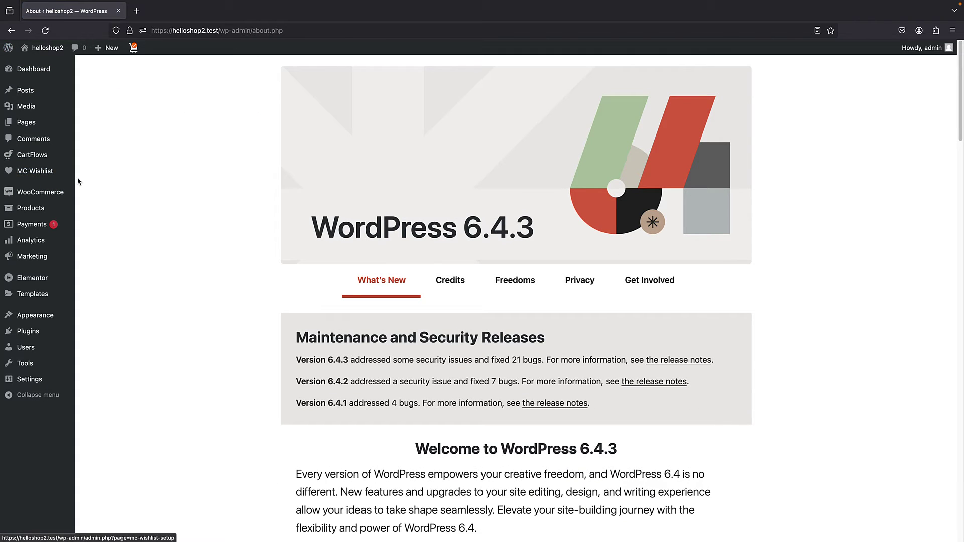
{"action": "mouse_move", "coordinate": [50, 173]}
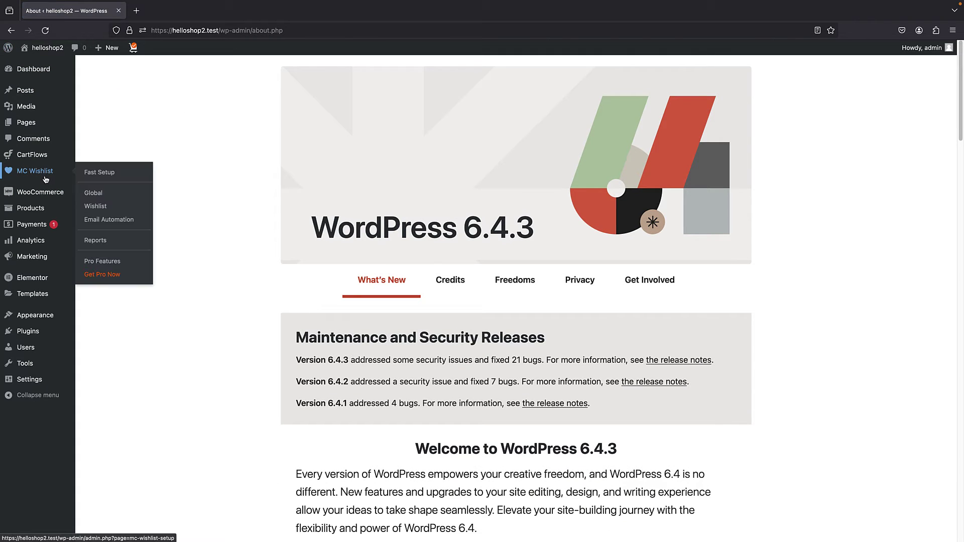
{"action": "left_click", "coordinate": [99, 206]}
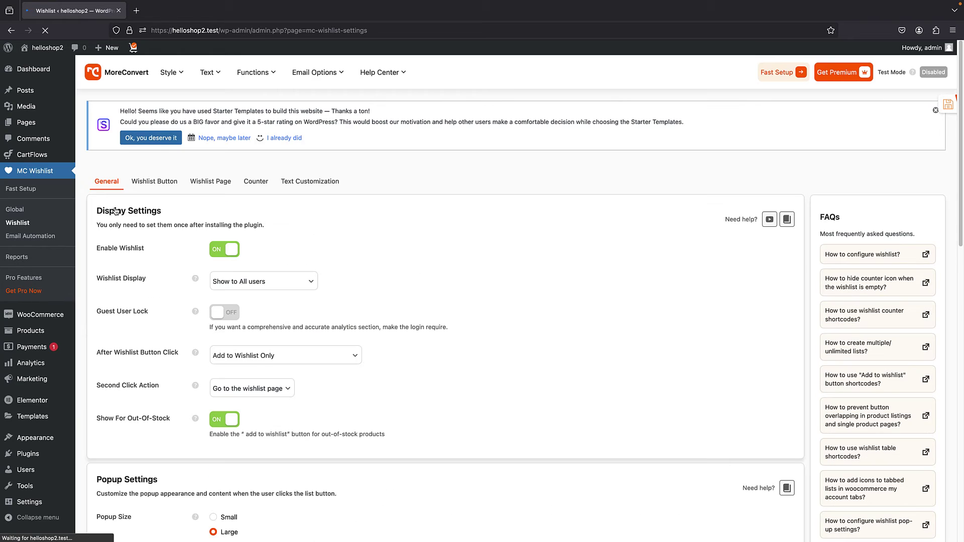
{"action": "left_click", "coordinate": [161, 189]}
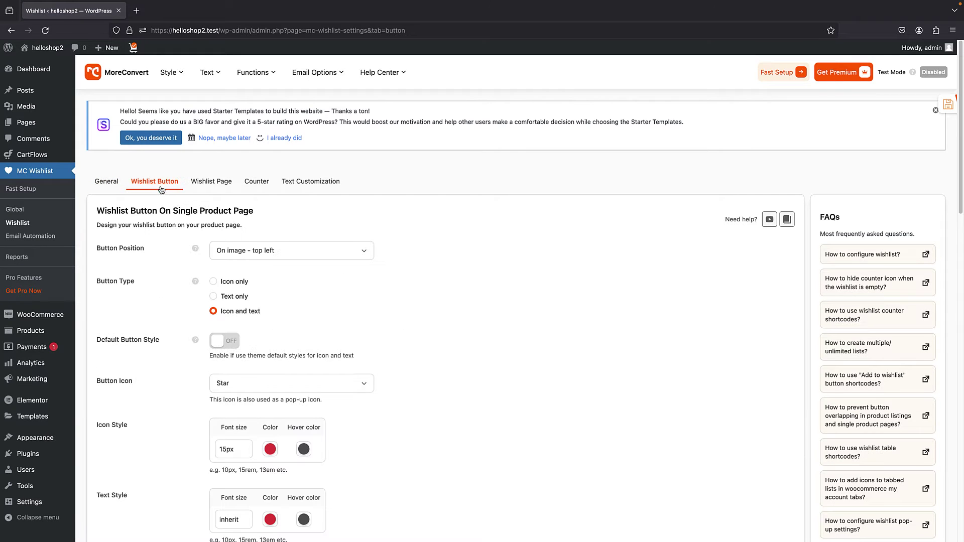
- Set the single product page's wishlist button position to Use shortcode, copy the button shortcode and save the settings
{"action": "left_click", "coordinate": [256, 251]}
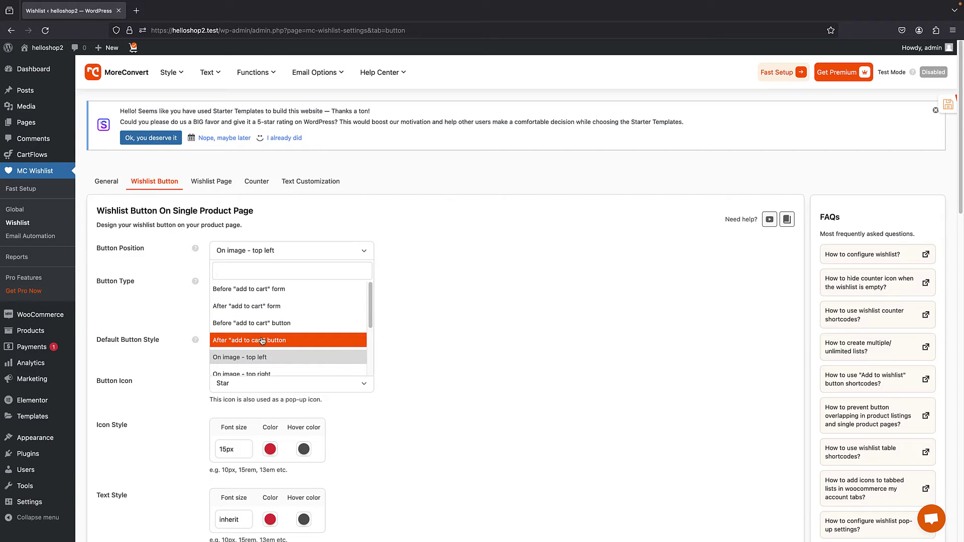
{"action": "scroll", "coordinate": [241, 321], "scroll_direction": "down", "scroll_amount": 3}
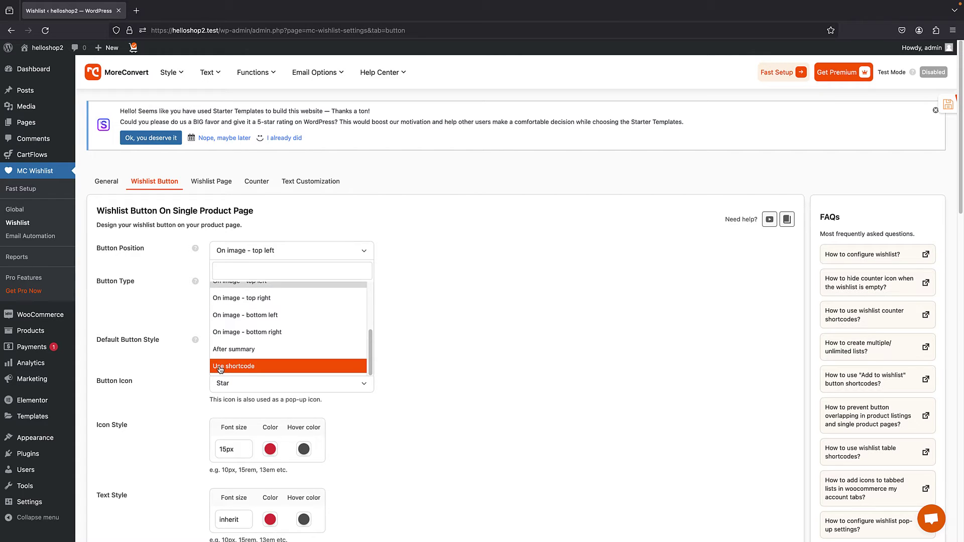
{"action": "left_click", "coordinate": [239, 366]}
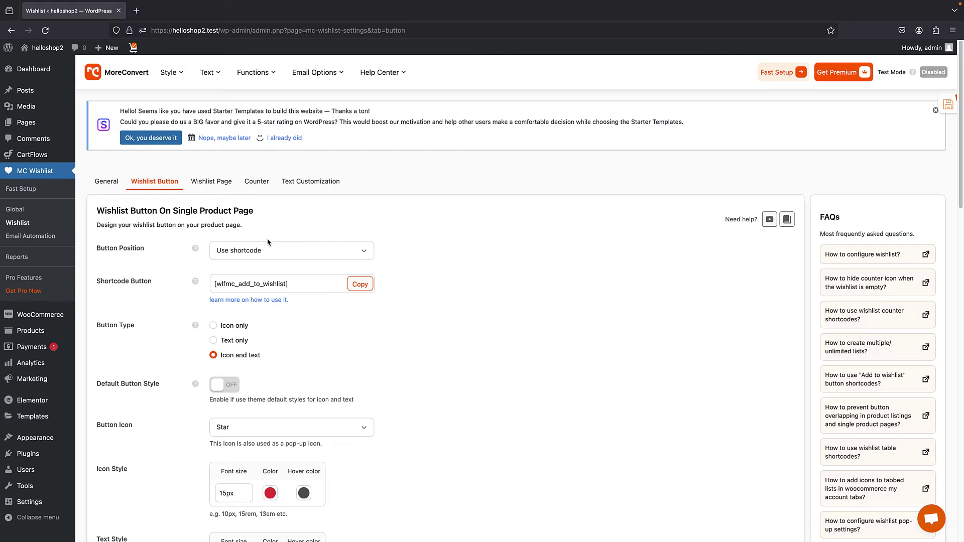
{"action": "left_click", "coordinate": [356, 285]}
{"action": "scroll", "coordinate": [352, 301], "scroll_direction": "down", "scroll_amount": 20}
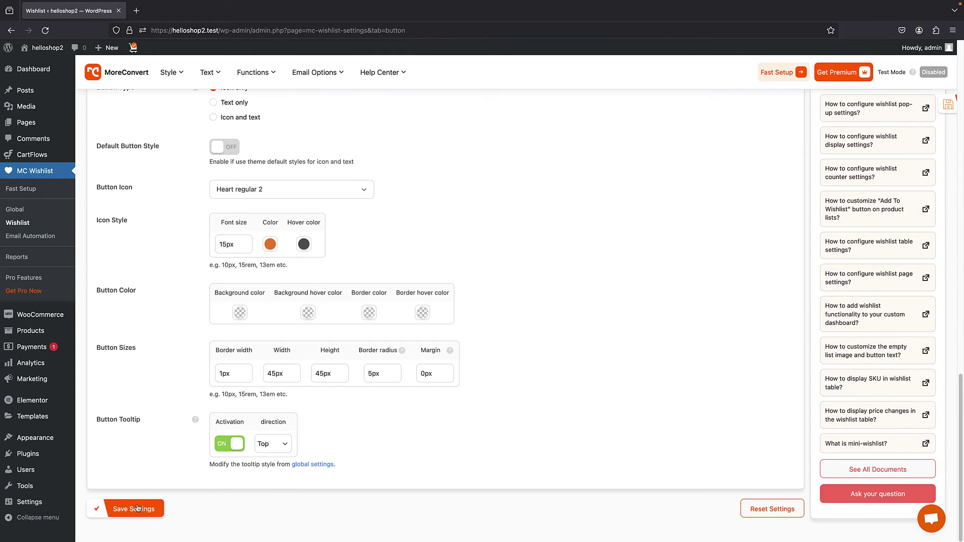
{"action": "left_click", "coordinate": [136, 511]}
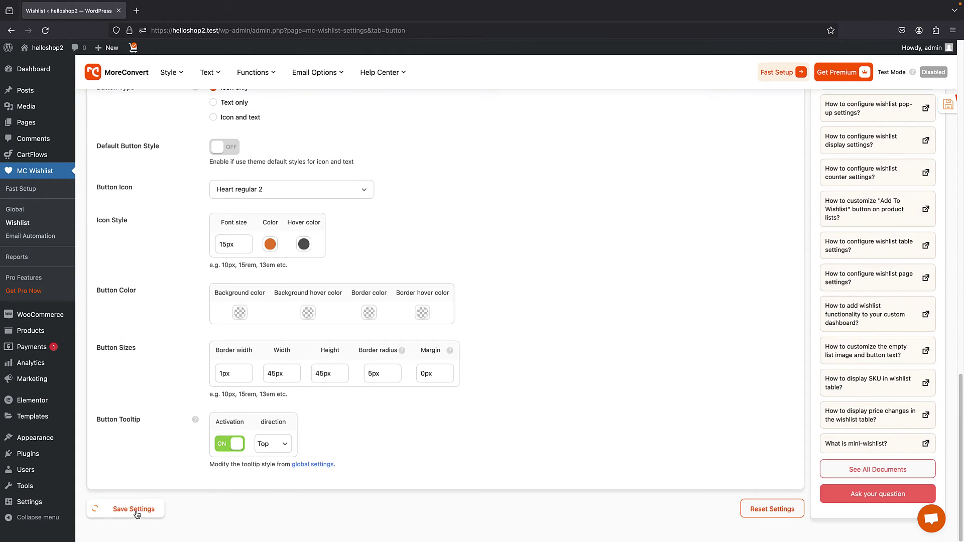
- Open the storefront in a new tab and check the Hand Sanitizer product page for the wishlist button
{"action": "right_click", "coordinate": [51, 52]}
{"action": "left_click", "coordinate": [85, 57]}
{"action": "left_click", "coordinate": [171, 10]}
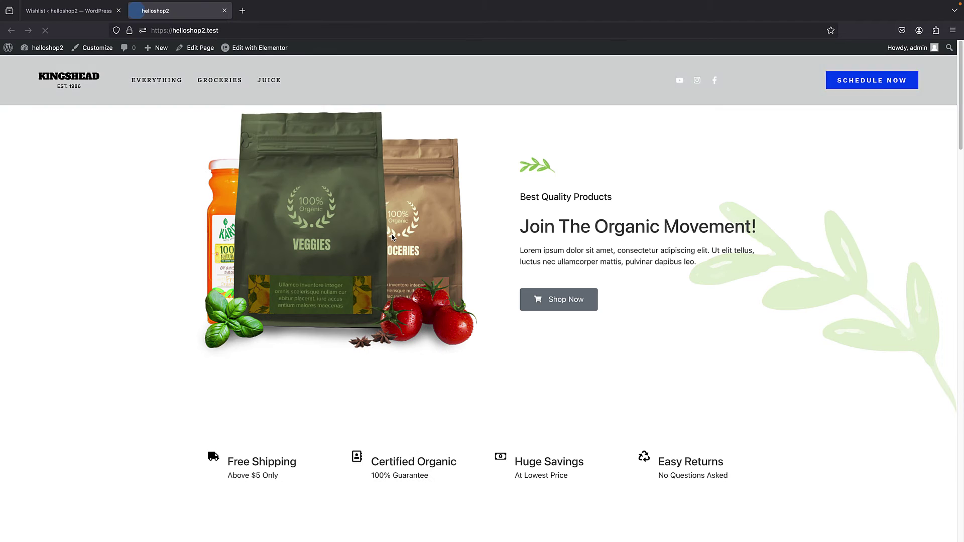
{"action": "scroll", "coordinate": [422, 250], "scroll_direction": "down", "scroll_amount": 10}
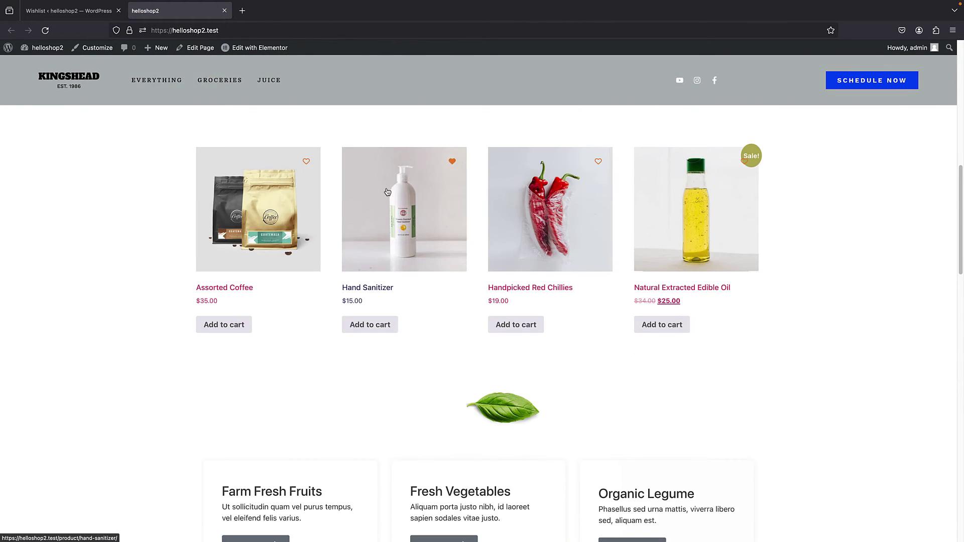
{"action": "left_click", "coordinate": [420, 180]}
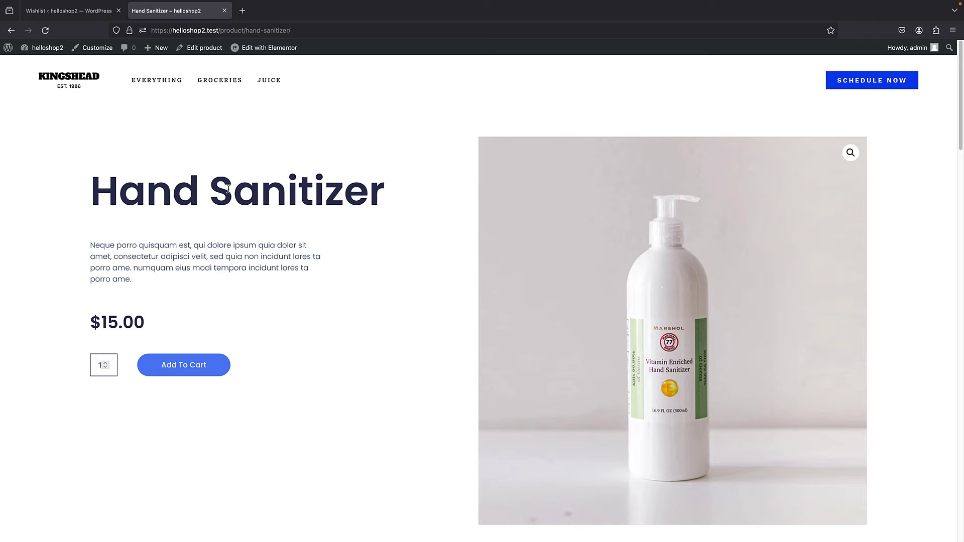
- Open the Single Product template in Elementor from the product page and search the widgets for "short"
{"action": "mouse_move", "coordinate": [282, 52]}
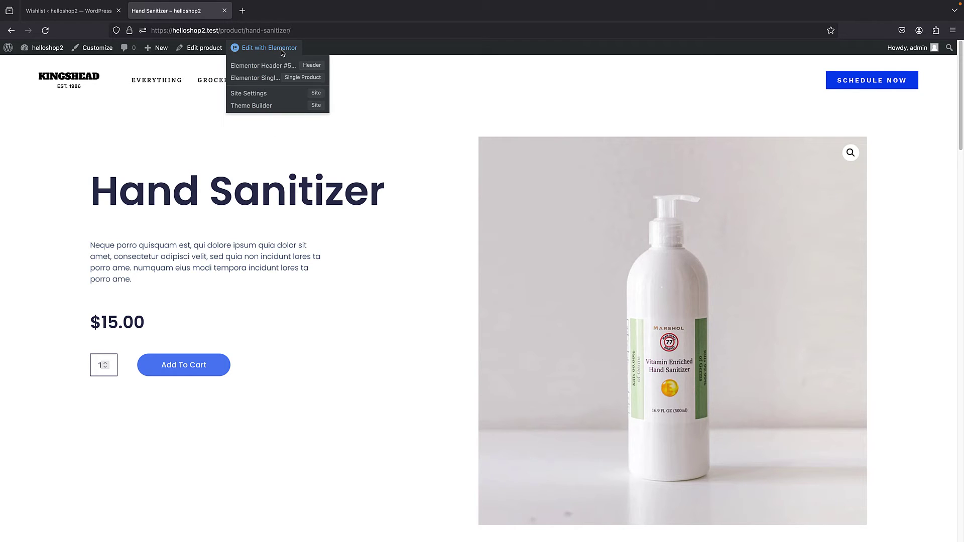
{"action": "left_click", "coordinate": [290, 79]}
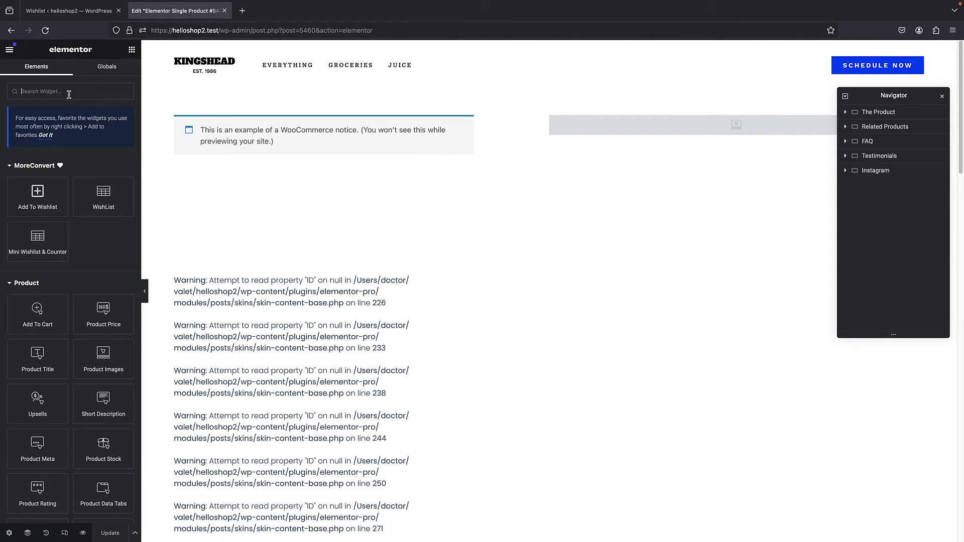
{"action": "type", "text": "sho"}
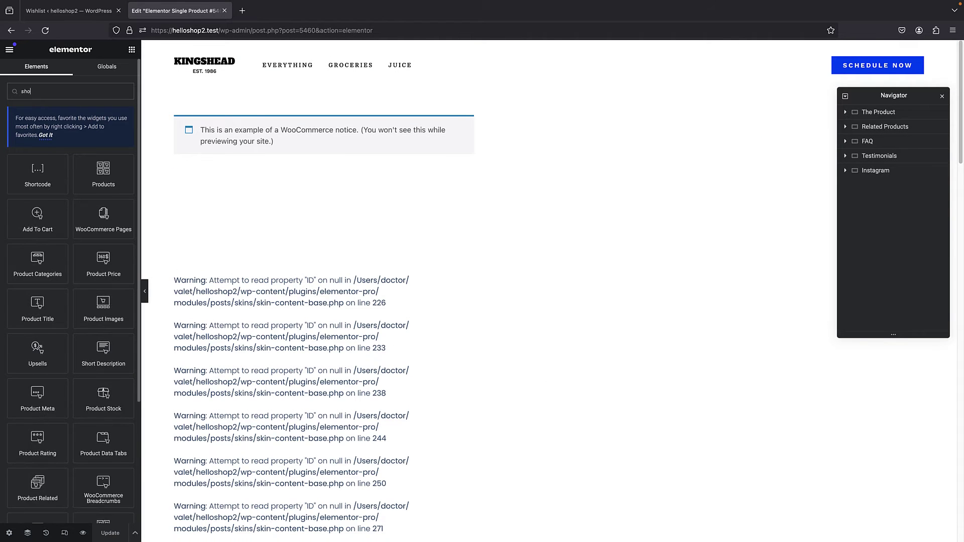
{"action": "type", "text": "rt"}
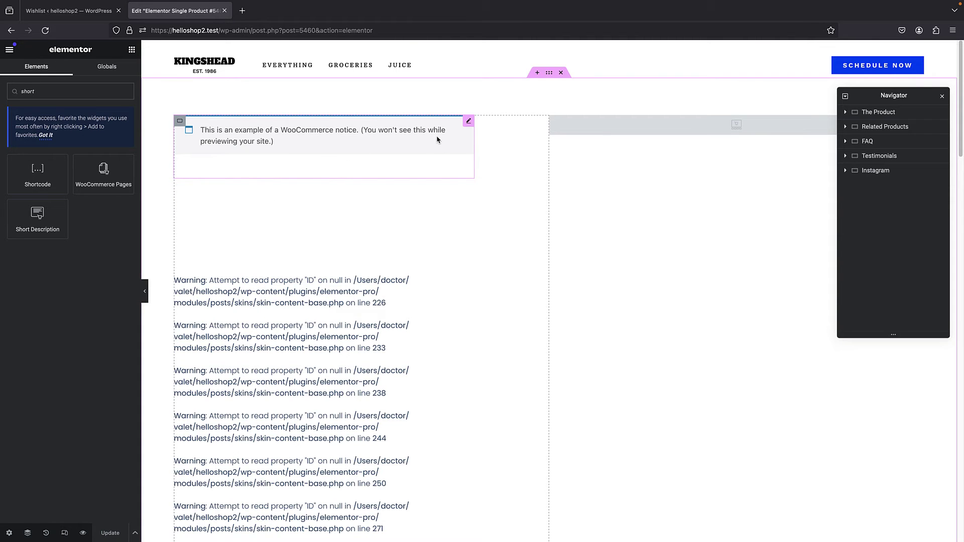
{"action": "scroll", "coordinate": [436, 140], "scroll_direction": "down", "scroll_amount": 15}
{"action": "scroll", "coordinate": [409, 161], "scroll_direction": "up", "scroll_amount": 12}
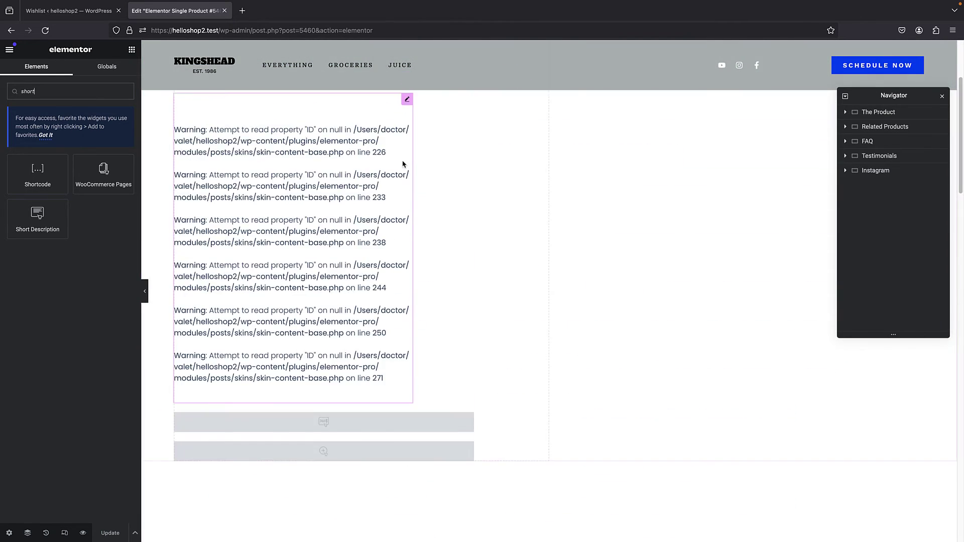
{"action": "scroll", "coordinate": [402, 165], "scroll_direction": "up", "scroll_amount": 3}
- Set the template's preview product to Fresh Orange Juice and apply the preview
{"action": "left_click", "coordinate": [7, 535]}
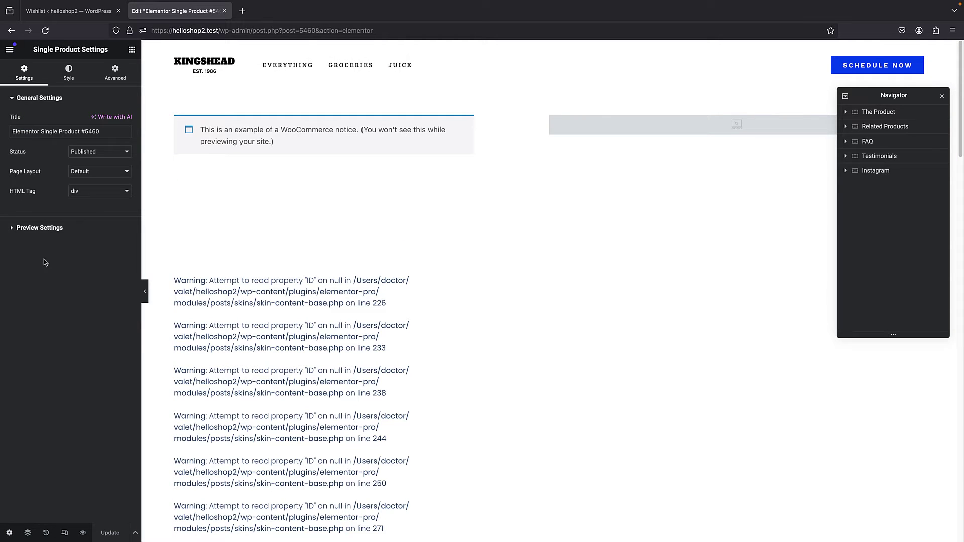
{"action": "left_click", "coordinate": [22, 229]}
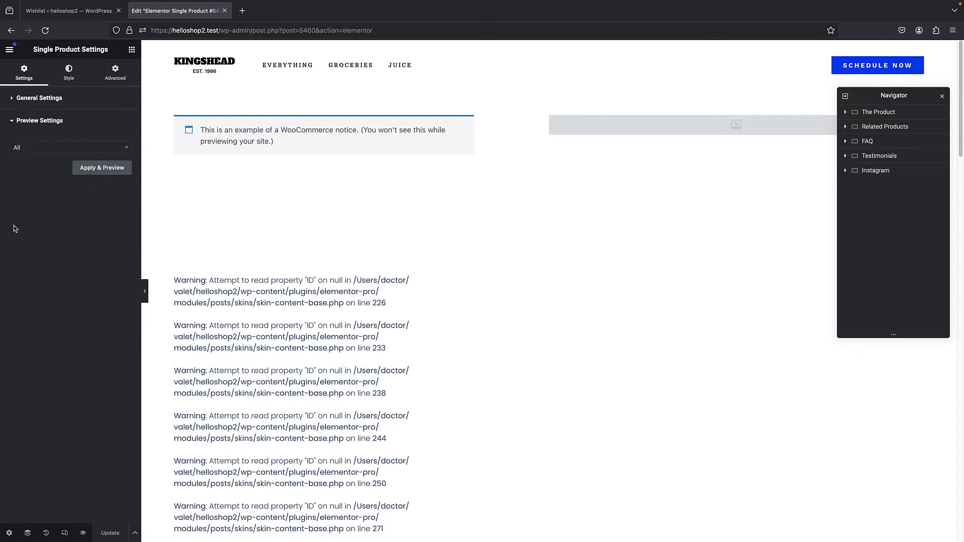
{"action": "left_click", "coordinate": [88, 149]}
{"action": "type", "text": "n"}
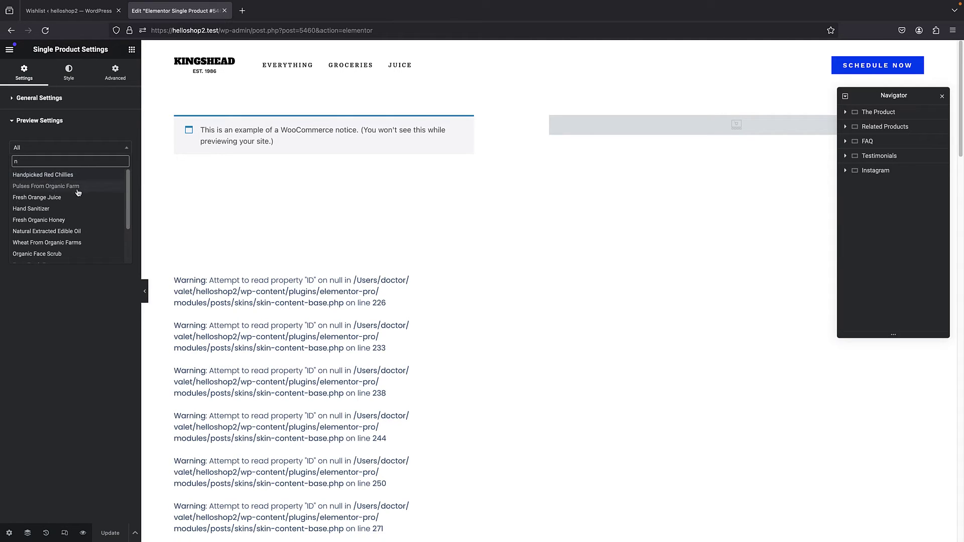
{"action": "left_click", "coordinate": [76, 198]}
{"action": "left_click", "coordinate": [107, 172]}
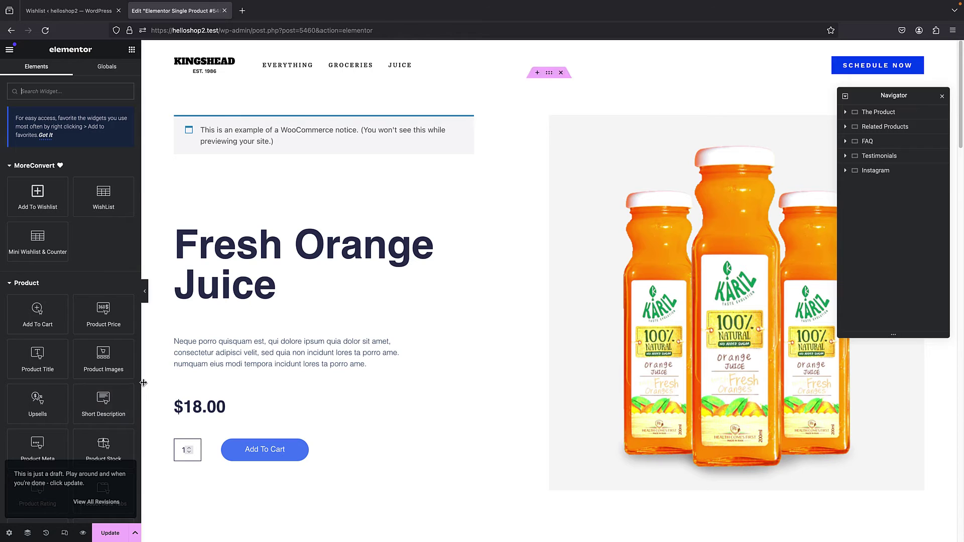
- Add a Shortcode widget between the product title and product content, containing [wlfmc_add_to_wishlist]
{"action": "type", "text": "s"}
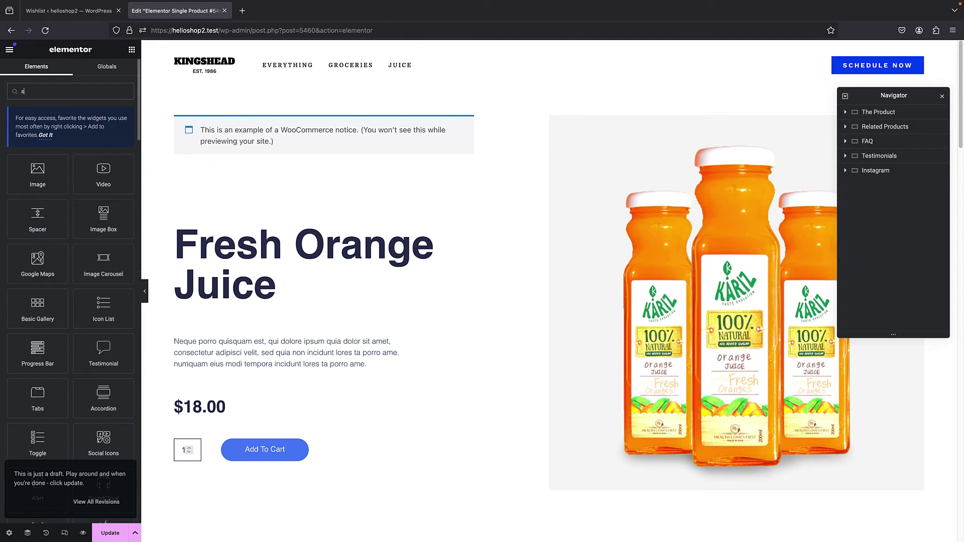
{"action": "type", "text": "hort"}
{"action": "left_click_drag", "start_coordinate": [39, 167], "coordinate": [267, 396]}
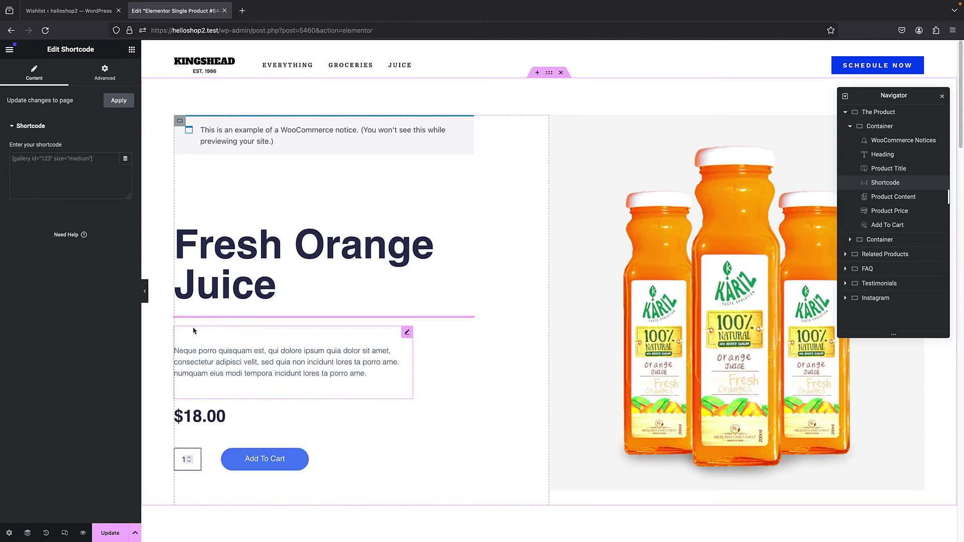
{"action": "left_click", "coordinate": [65, 178]}
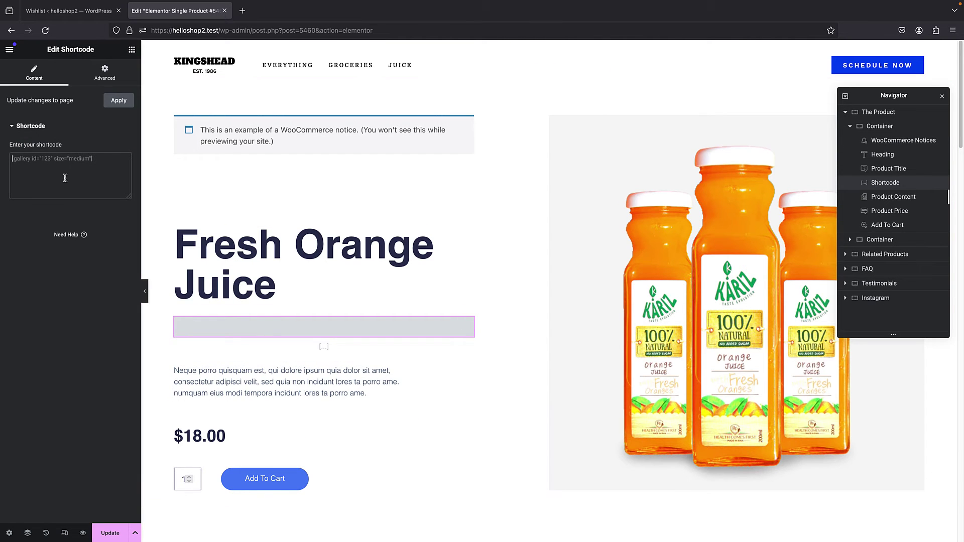
{"action": "type", "text": "[wlfmc_add_to_wishlist]"}
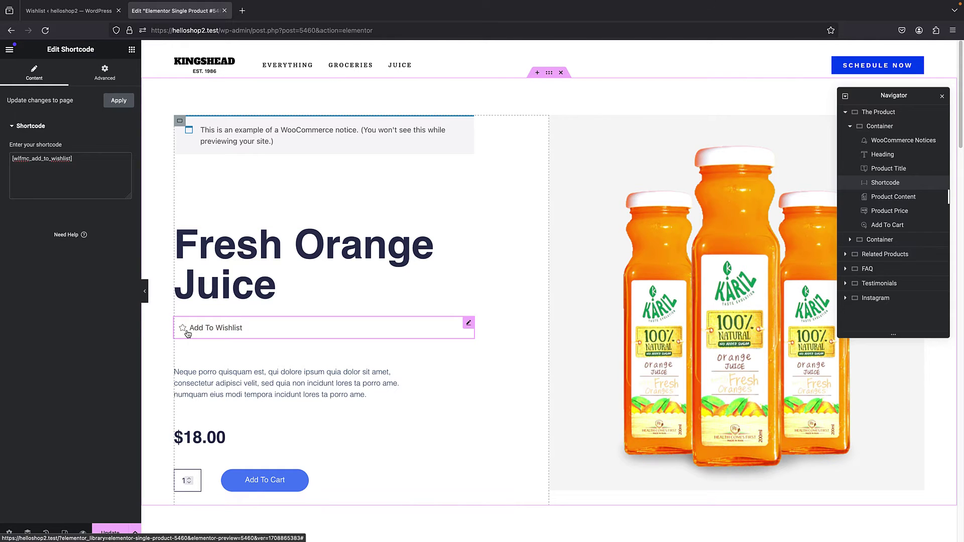
- Review the advanced layout and styling options of the Shortcode widget
{"action": "left_click", "coordinate": [94, 75]}
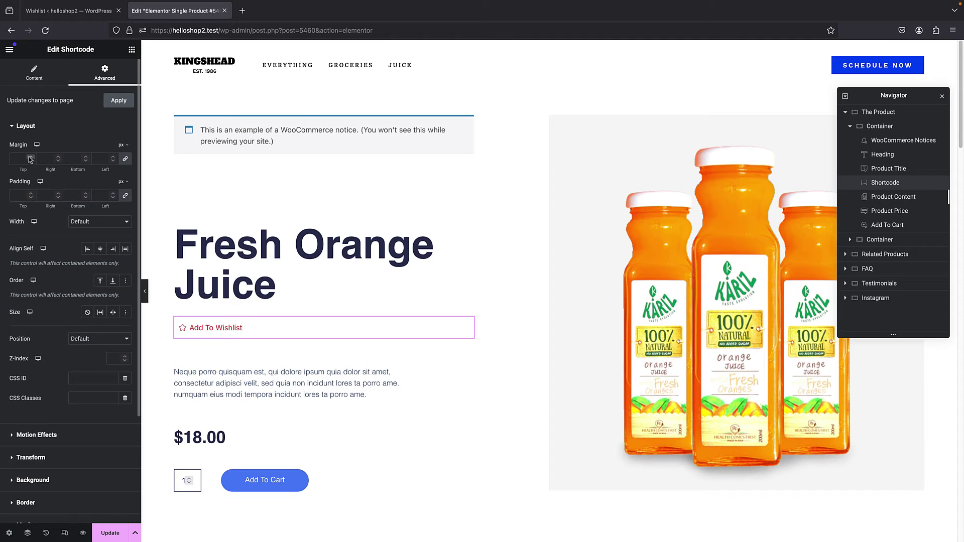
{"action": "scroll", "coordinate": [66, 216], "scroll_direction": "down", "scroll_amount": 1}
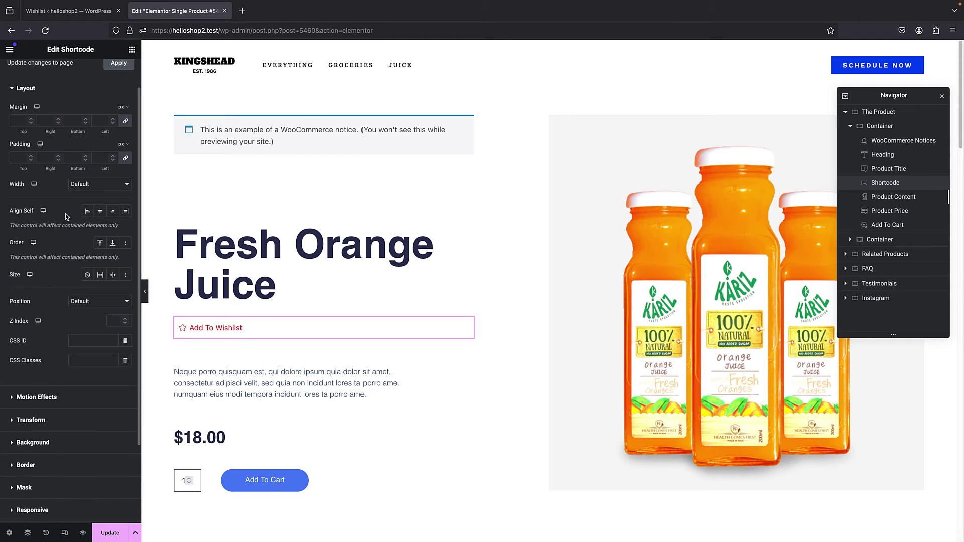
{"action": "scroll", "coordinate": [35, 236], "scroll_direction": "down", "scroll_amount": 1}
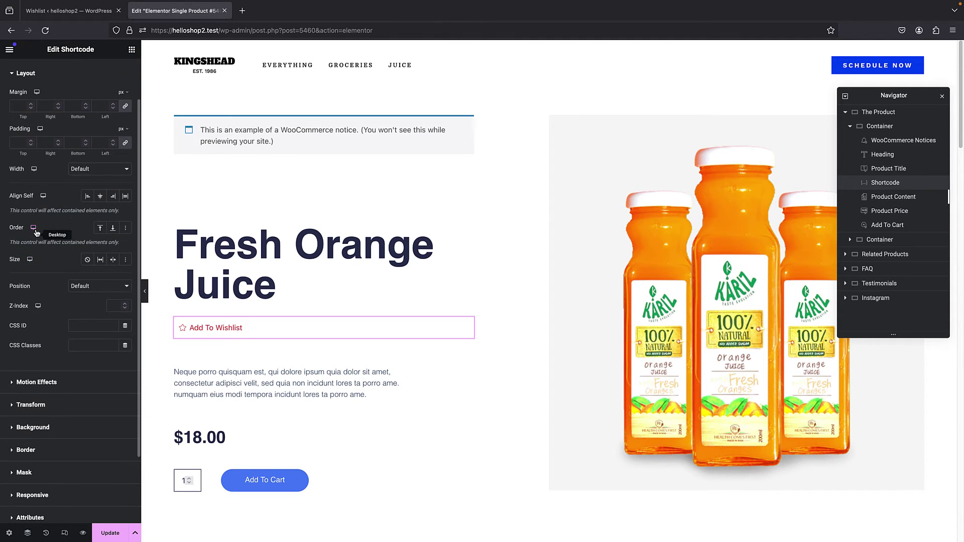
{"action": "scroll", "coordinate": [38, 251], "scroll_direction": "down", "scroll_amount": 3}
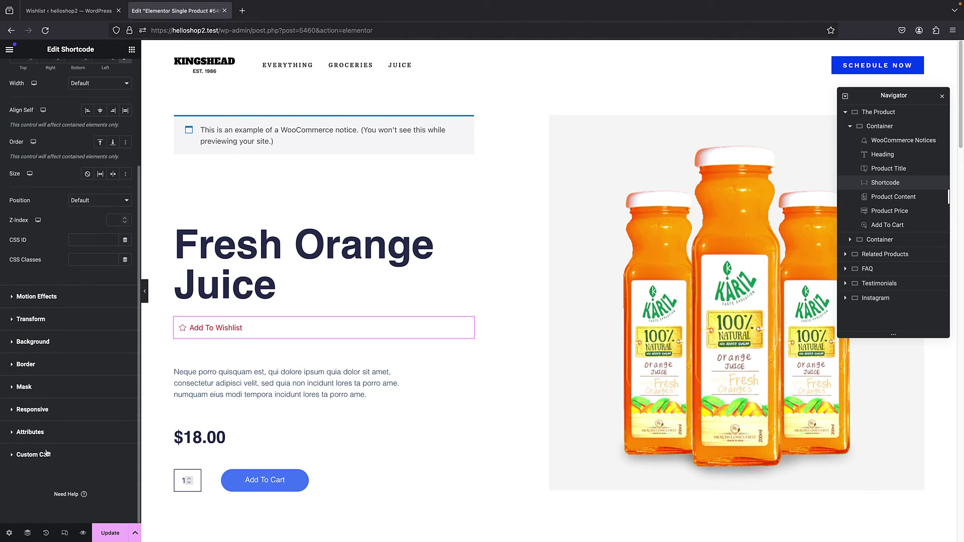
{"action": "scroll", "coordinate": [15, 362], "scroll_direction": "up", "scroll_amount": 5}
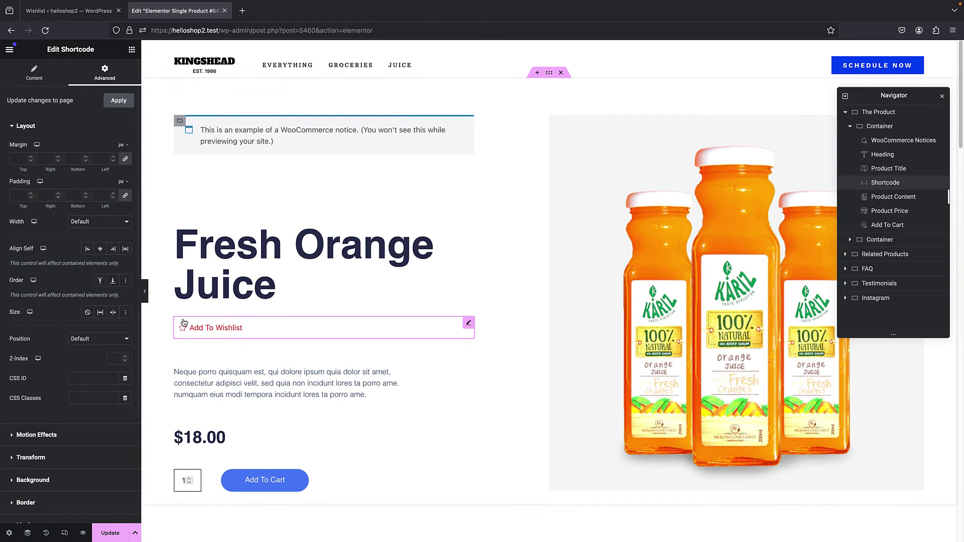
- Clear the wishlist shortcode from the Shortcode widget's content
{"action": "left_click", "coordinate": [40, 75]}
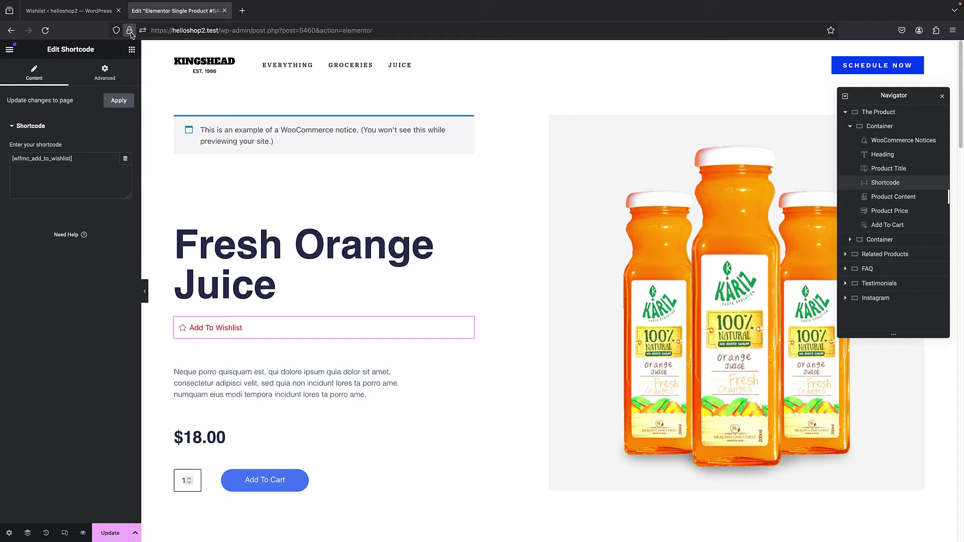
{"action": "triple_click", "coordinate": [88, 163]}
{"action": "key", "text": "BackSpace"}
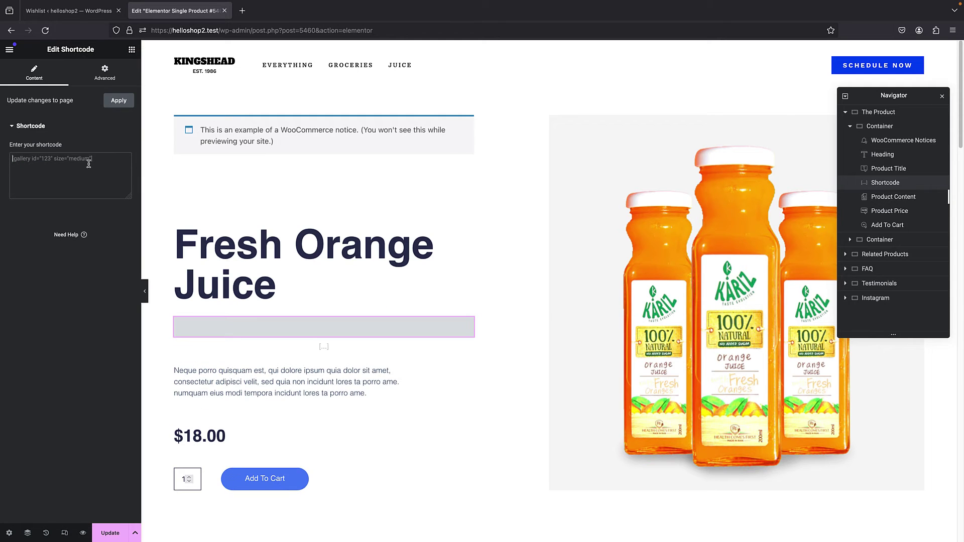
- Place a MoreConvert Add To Wishlist widget between the product price and the Add To Cart widget
{"action": "left_click", "coordinate": [131, 49]}
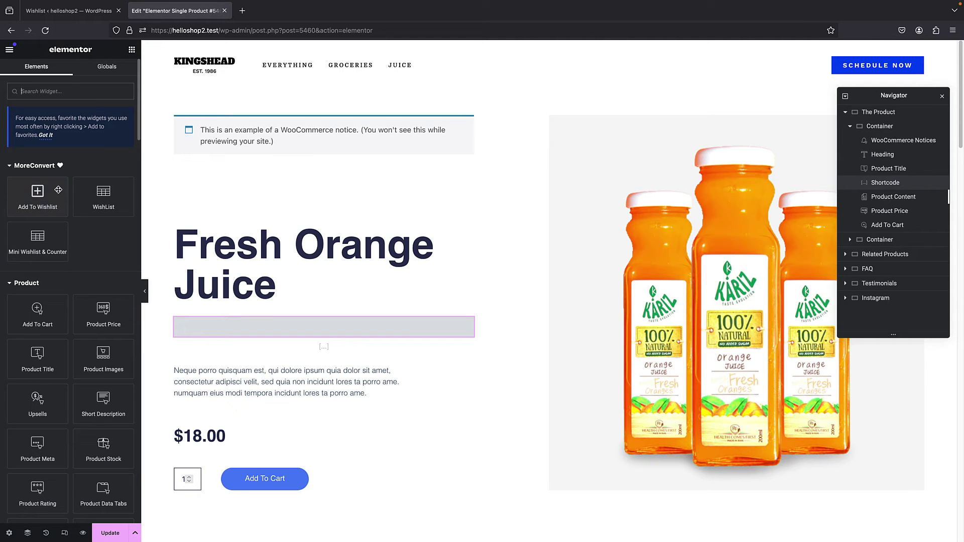
{"action": "left_click_drag", "start_coordinate": [37, 207], "coordinate": [273, 319]}
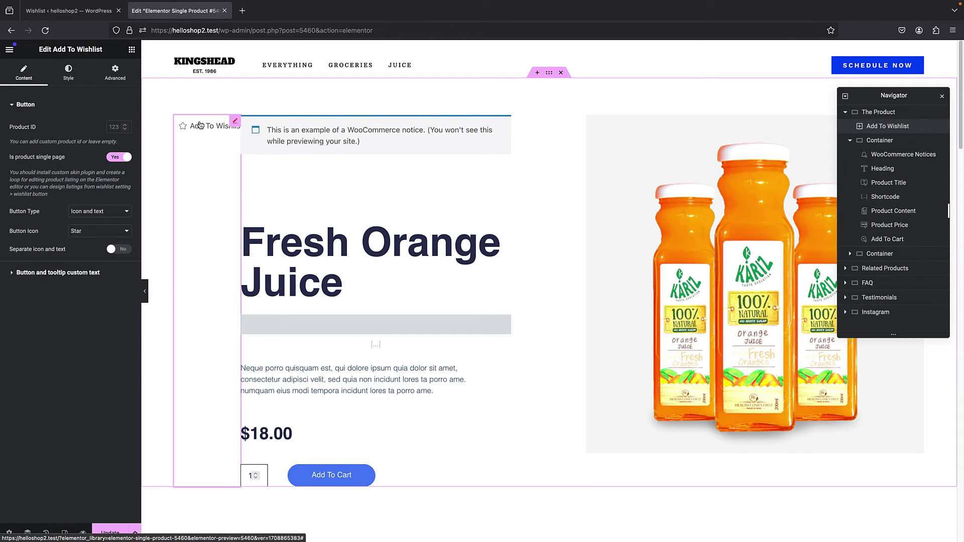
{"action": "key", "text": "ctrl+z"}
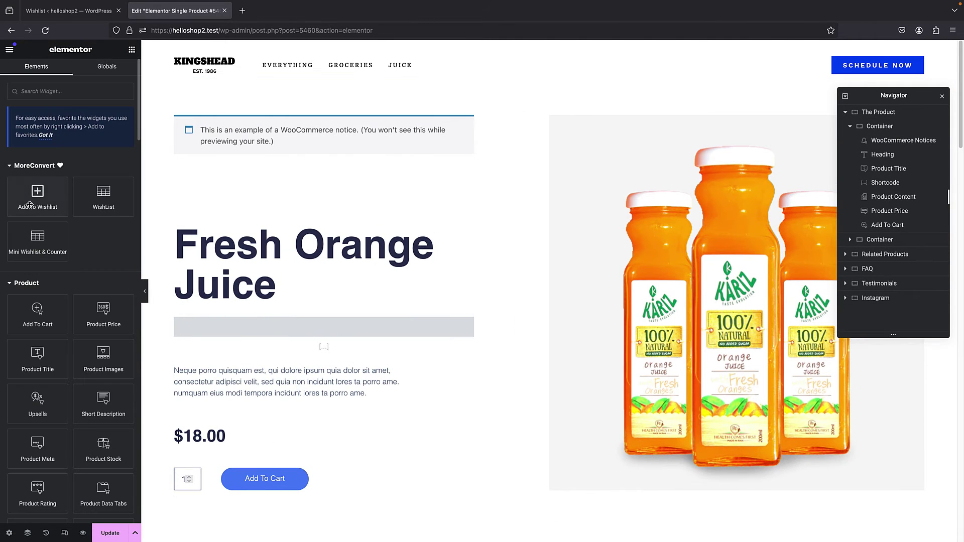
{"action": "left_click_drag", "start_coordinate": [30, 192], "coordinate": [224, 470]}
{"action": "scroll", "coordinate": [197, 341], "scroll_direction": "down", "scroll_amount": 3}
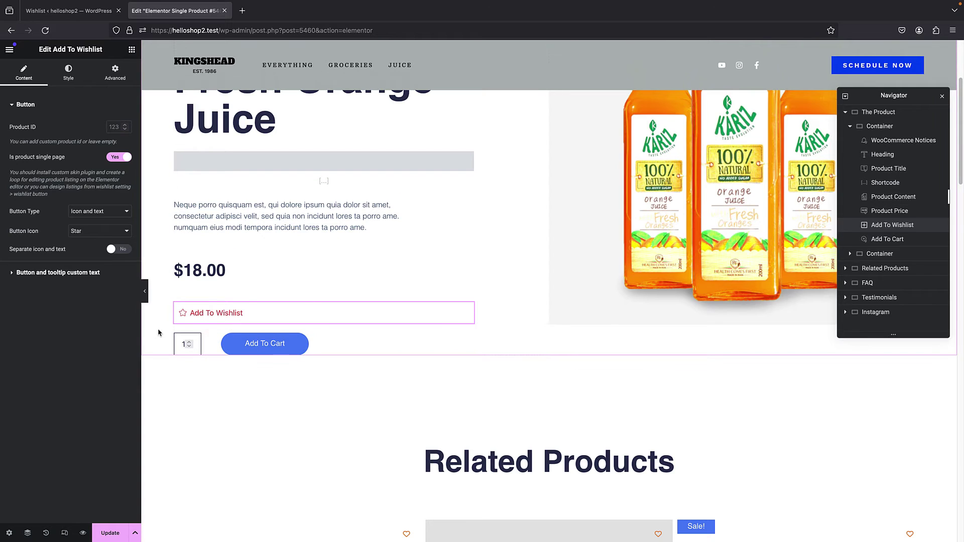
- Try the default button style on the Add To Wishlist widget and turn it off again
{"action": "left_click", "coordinate": [69, 71]}
{"action": "left_click", "coordinate": [120, 68]}
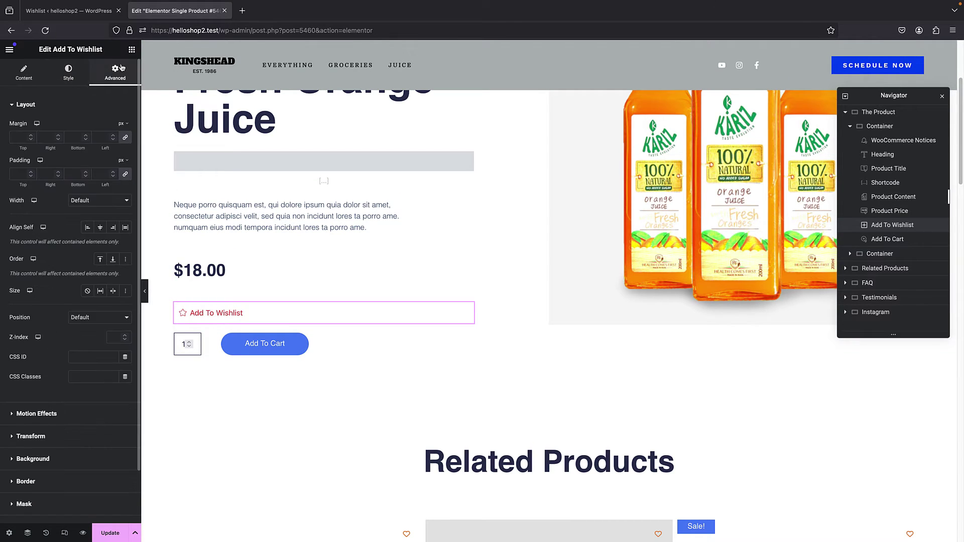
{"action": "left_click", "coordinate": [77, 75]}
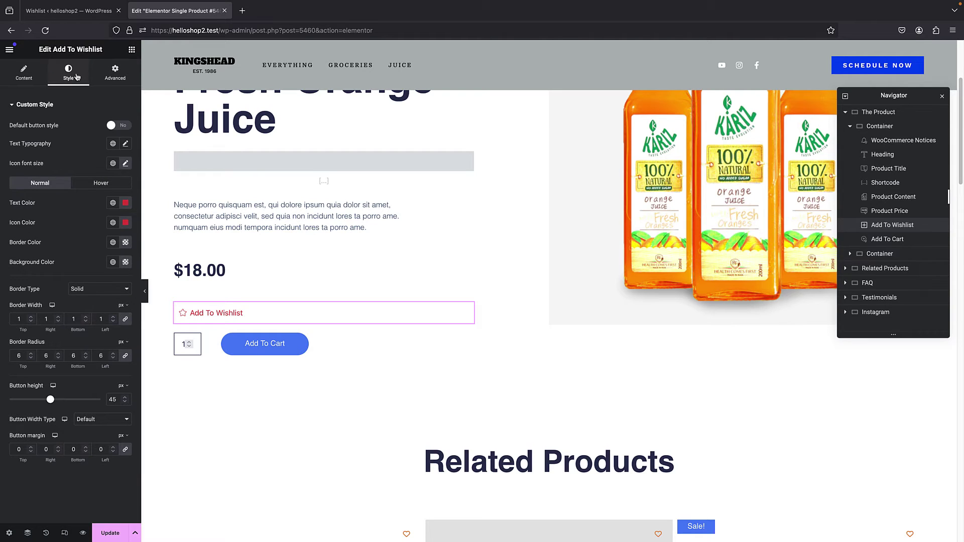
{"action": "left_click", "coordinate": [120, 126]}
{"action": "left_click", "coordinate": [121, 125]}
{"action": "left_click", "coordinate": [121, 126]}
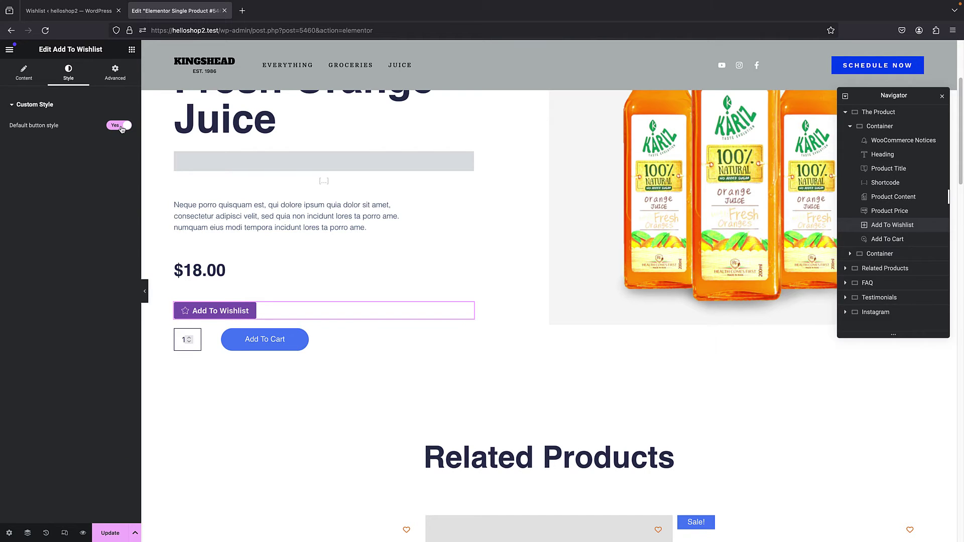
{"action": "left_click", "coordinate": [121, 126]}
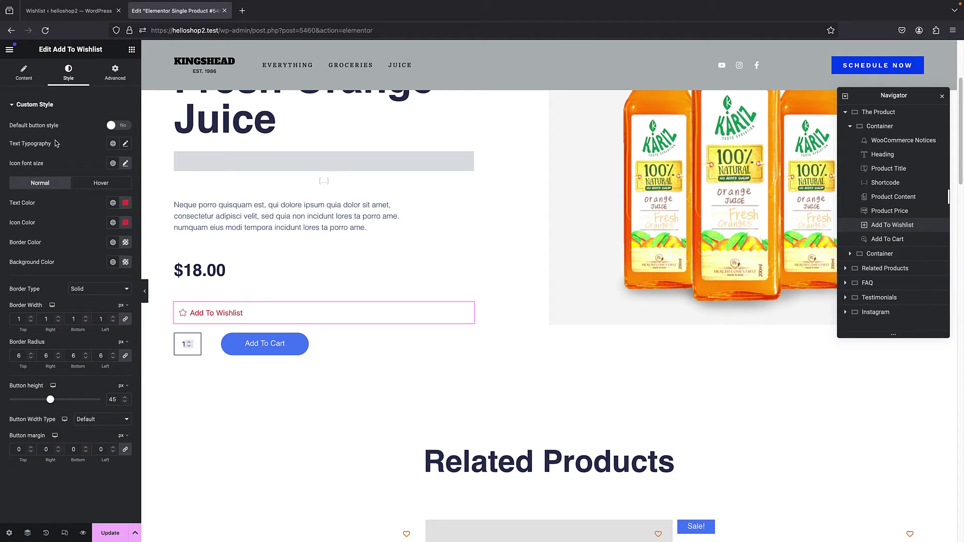
{"action": "left_click", "coordinate": [117, 125]}
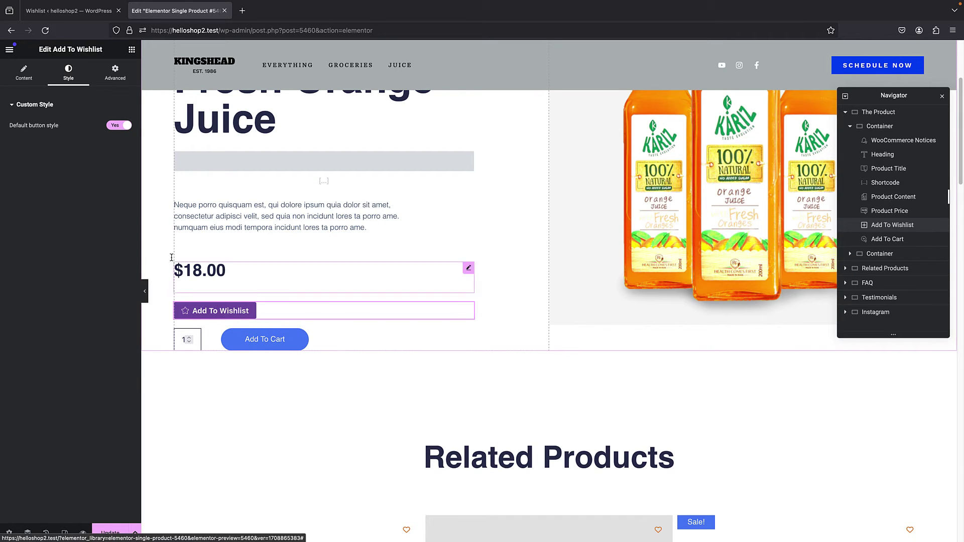
{"action": "left_click", "coordinate": [120, 125]}
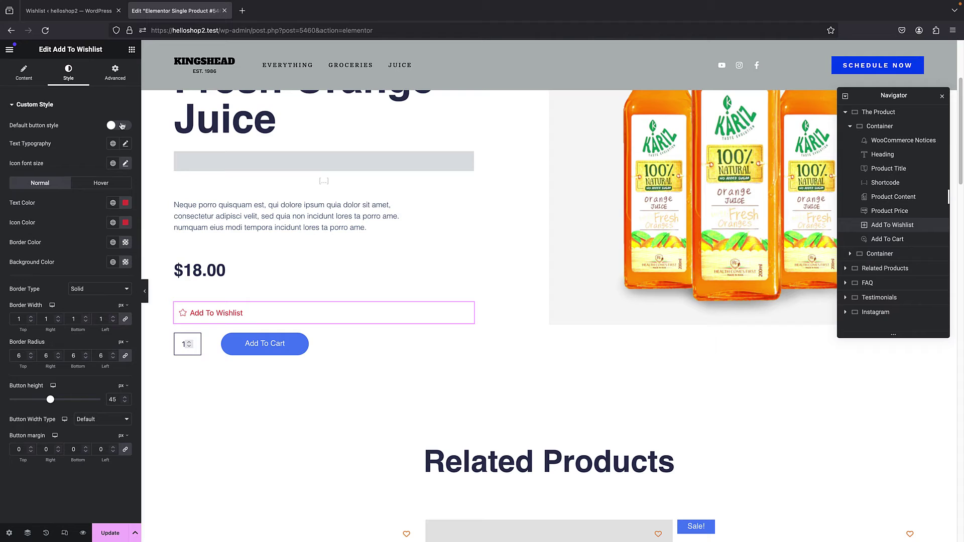
- Set the hover background color of the Add To Wishlist button to amber yellow
{"action": "left_click", "coordinate": [111, 183]}
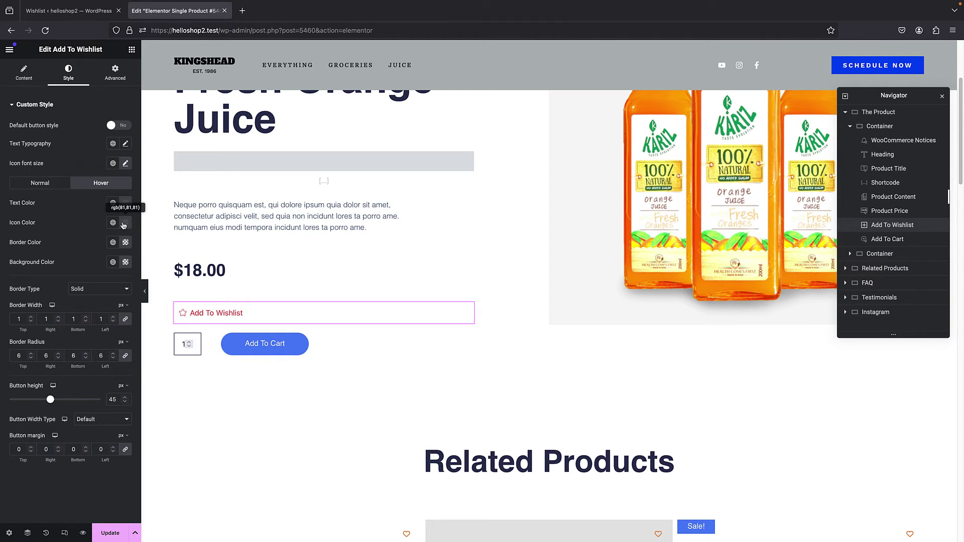
{"action": "left_click", "coordinate": [126, 262]}
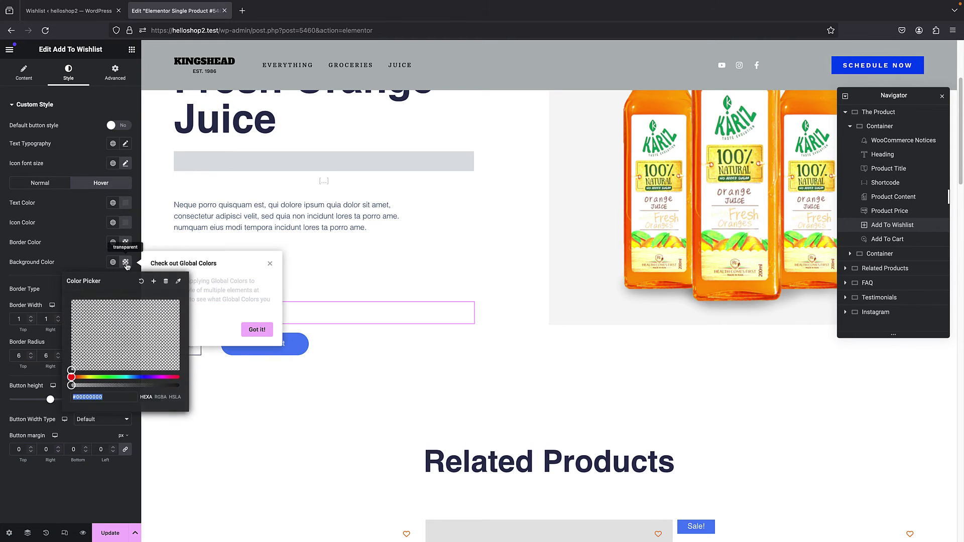
{"action": "left_click", "coordinate": [85, 377]}
{"action": "type", "text": "#FFC400"}
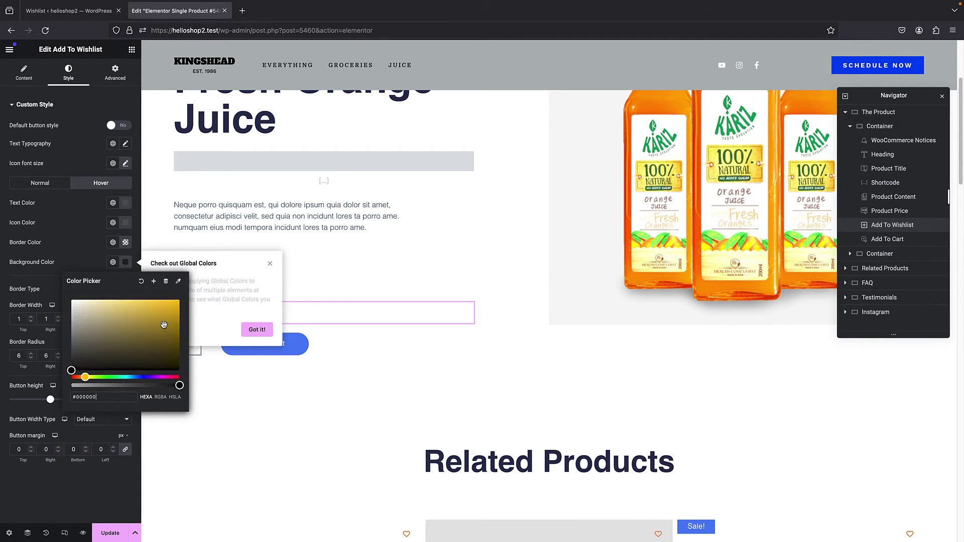
{"action": "left_click", "coordinate": [74, 220]}
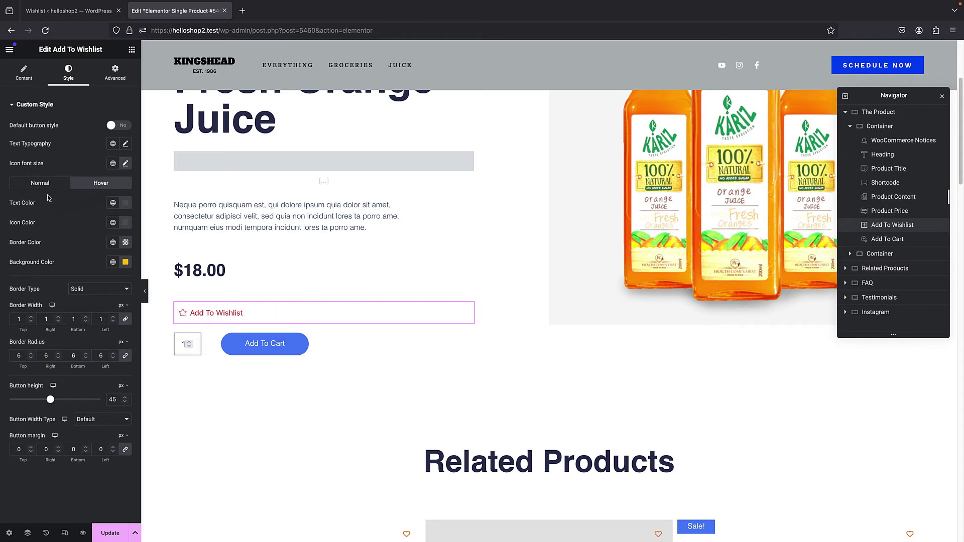
- Look over the Add To Wishlist widget's advanced options and update the Single Product template
{"action": "left_click", "coordinate": [114, 72]}
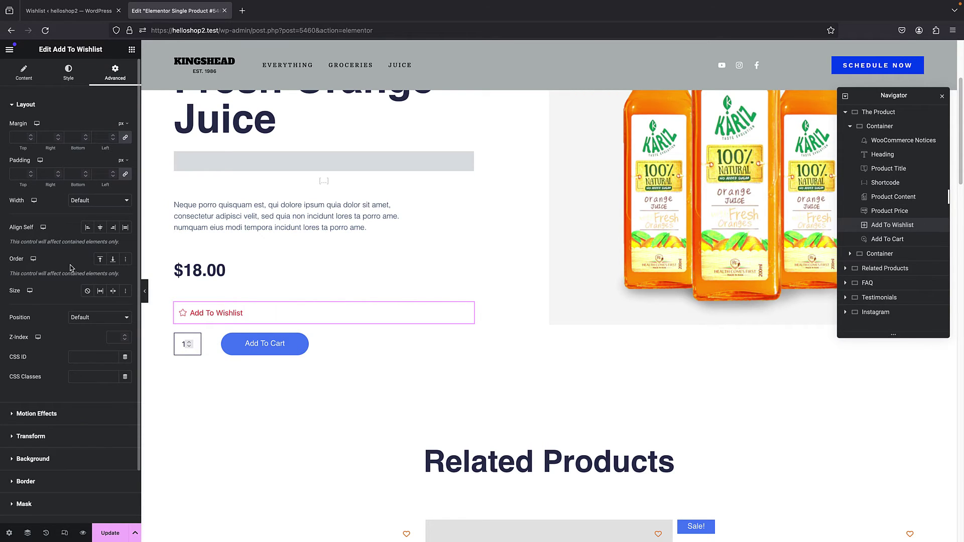
{"action": "scroll", "coordinate": [66, 287], "scroll_direction": "down", "scroll_amount": 3}
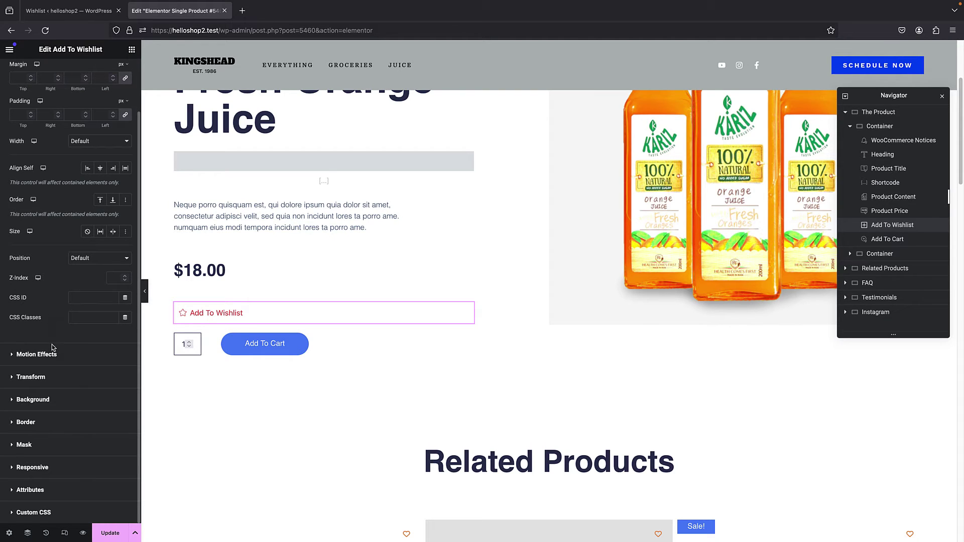
{"action": "left_click", "coordinate": [110, 533]}
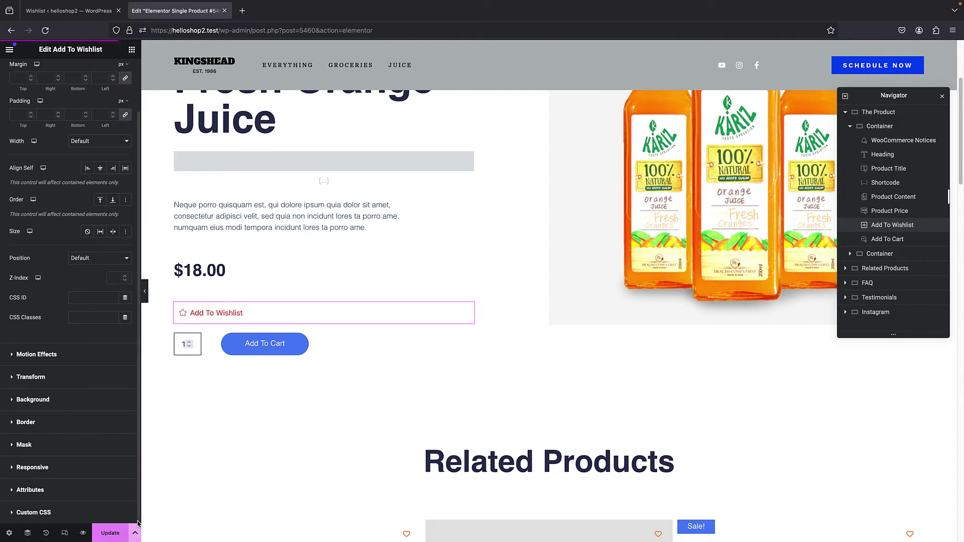
- Open the Hand Sanitizer product page from the helloshop2.test storefront and check the wishlist button and its hover color
{"action": "left_click", "coordinate": [353, 29]}
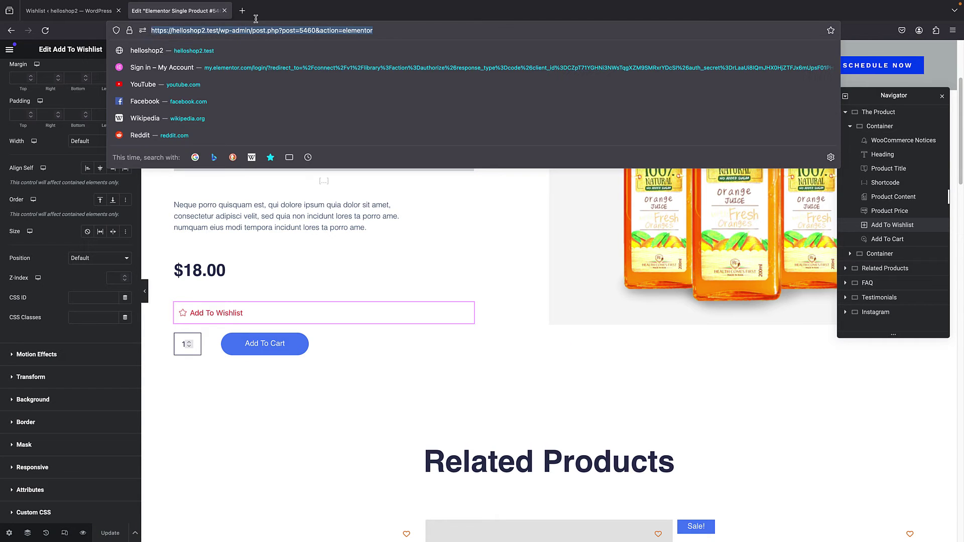
{"action": "left_click_drag", "start_coordinate": [374, 30], "coordinate": [219, 31]}
{"action": "key", "text": "BackSpace"}
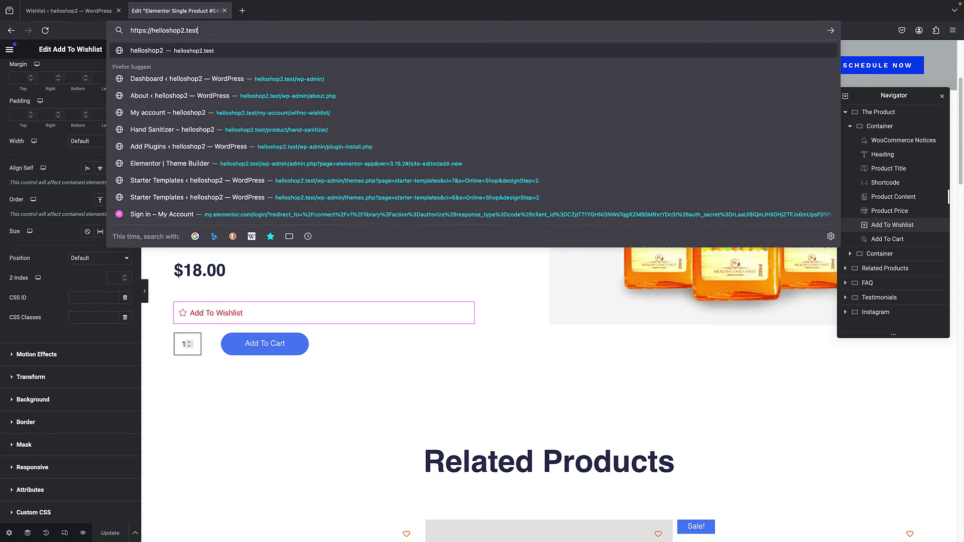
{"action": "key", "text": "Return"}
{"action": "scroll", "coordinate": [391, 225], "scroll_direction": "down", "scroll_amount": 5}
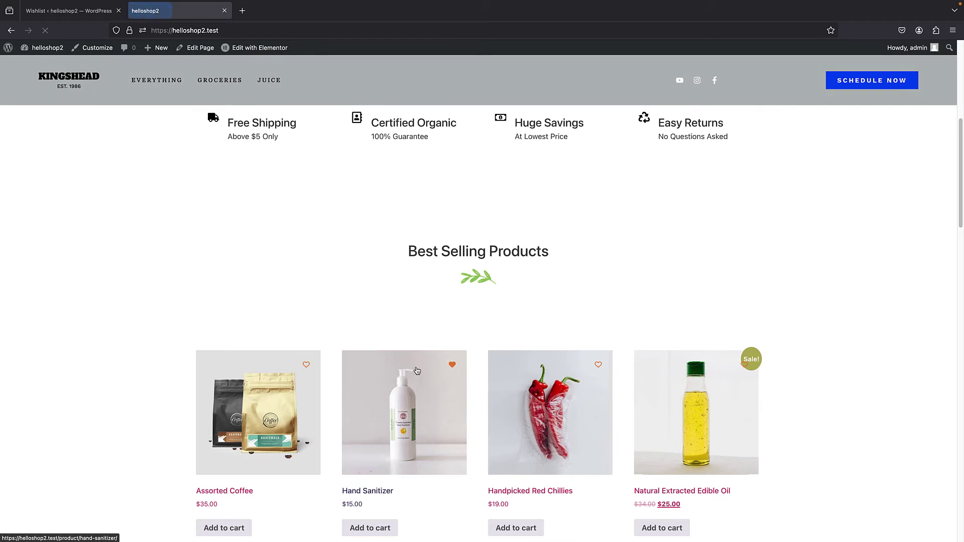
{"action": "left_click", "coordinate": [417, 371]}
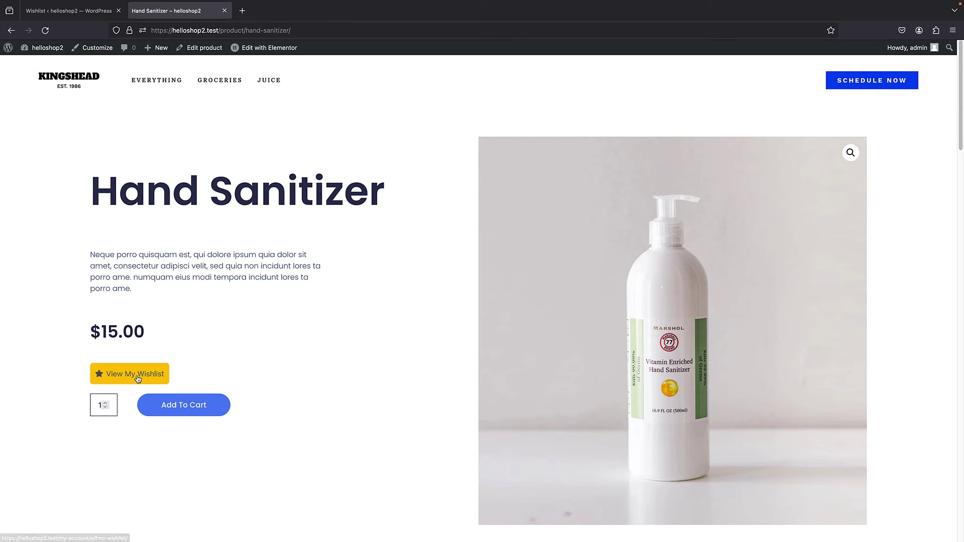
{"action": "scroll", "coordinate": [276, 305], "scroll_direction": "down", "scroll_amount": 2}
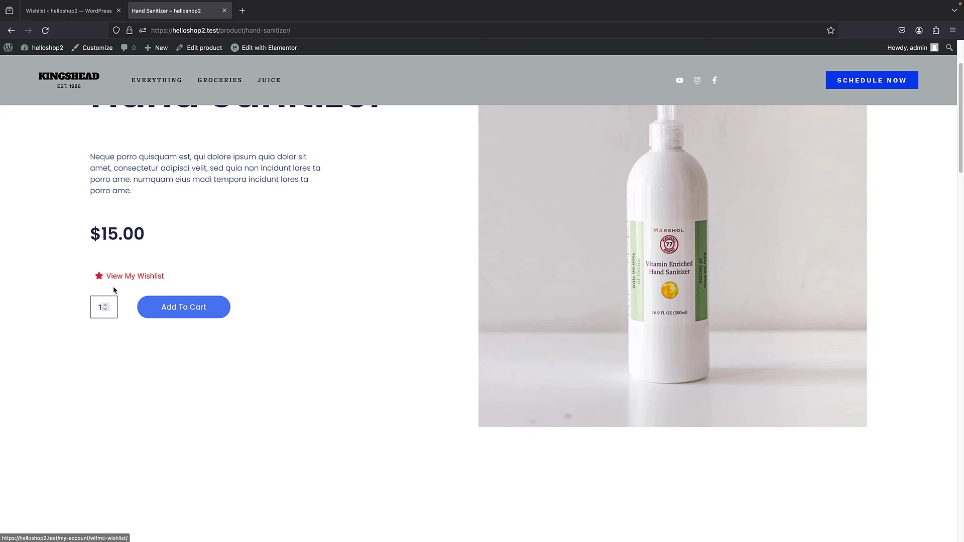
{"action": "scroll", "coordinate": [151, 286], "scroll_direction": "up", "scroll_amount": 2}
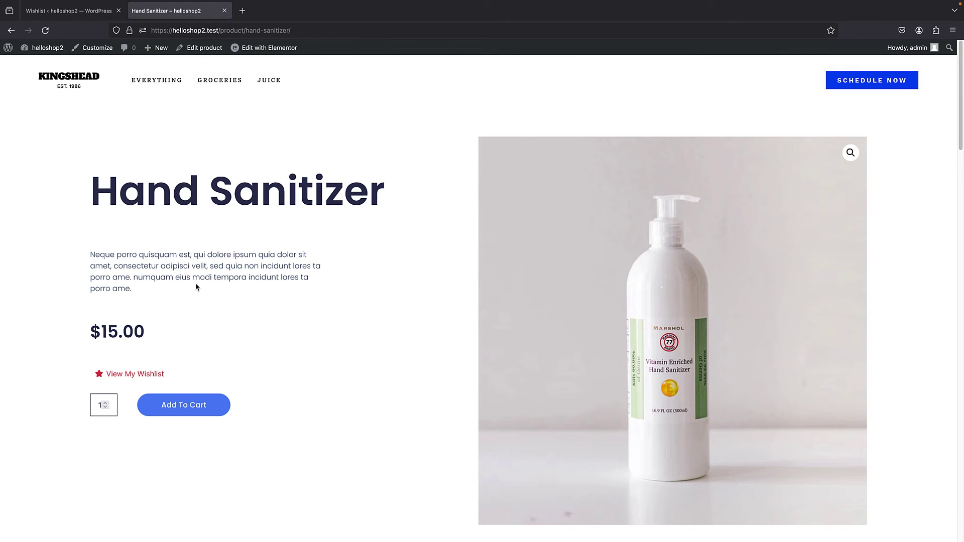
- In the MC Wishlist counter settings, add the wishlist counter to the Main Menu
{"action": "left_click", "coordinate": [49, 12]}
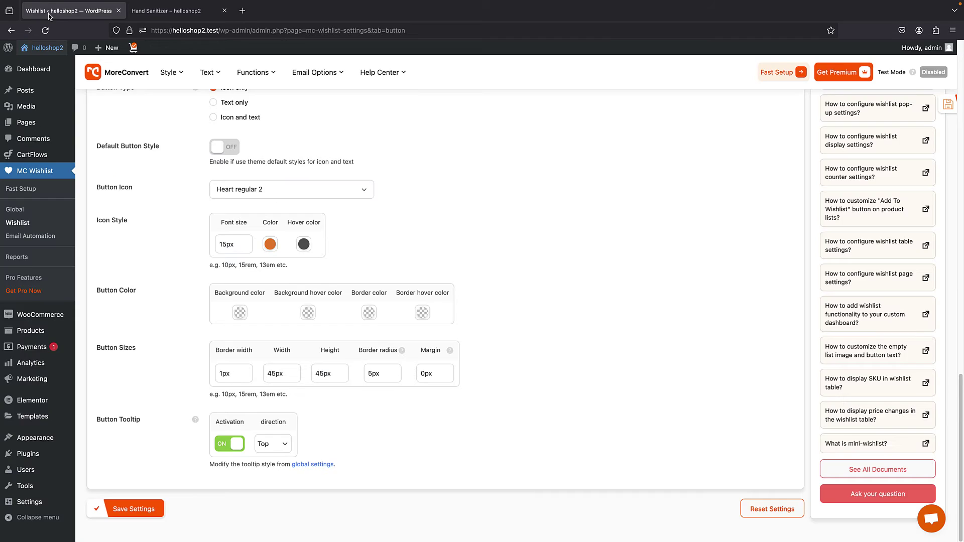
{"action": "scroll", "coordinate": [236, 178], "scroll_direction": "up", "scroll_amount": 15}
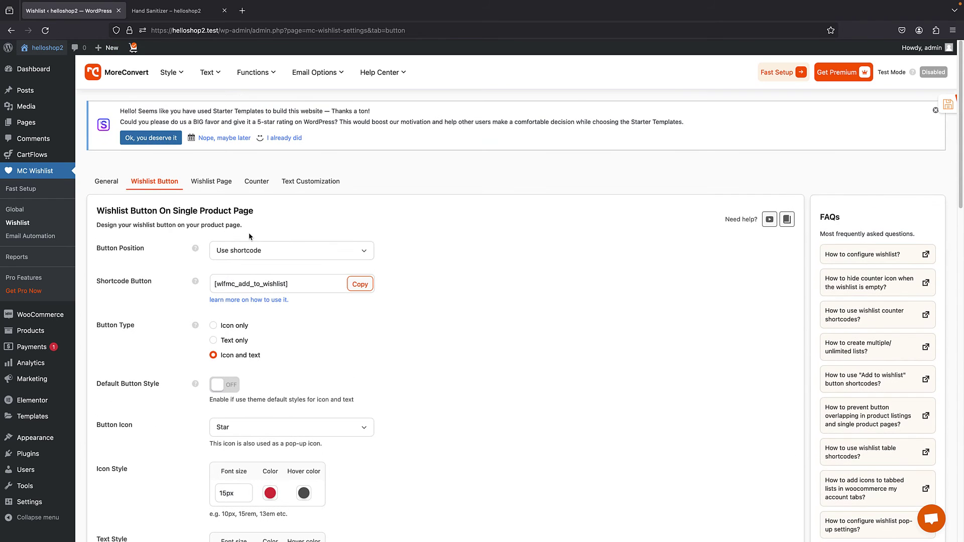
{"action": "left_click", "coordinate": [256, 181]}
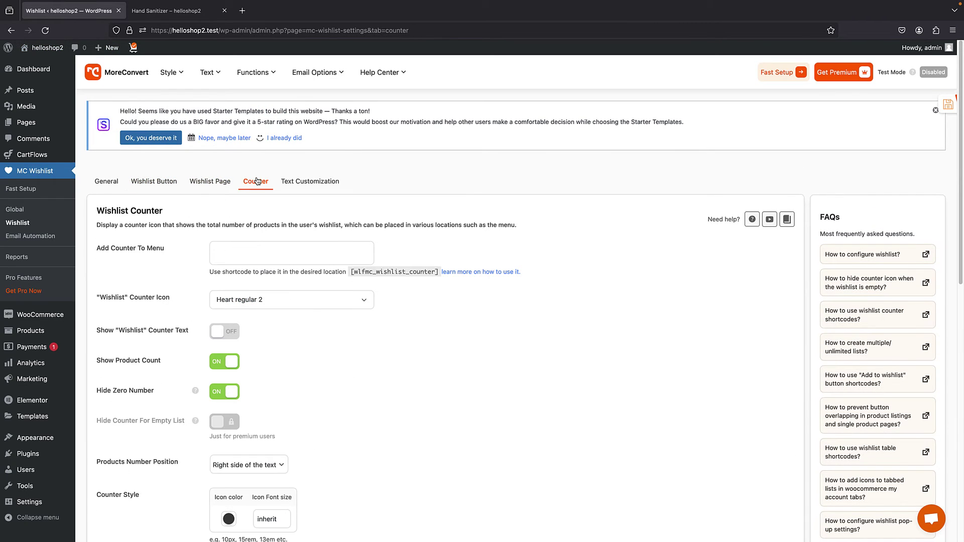
{"action": "left_click", "coordinate": [239, 245]}
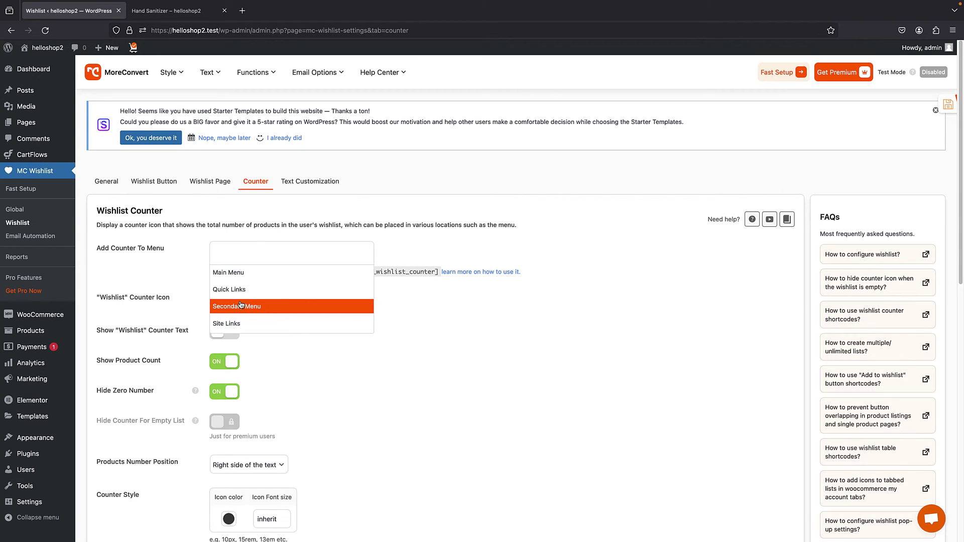
{"action": "left_click", "coordinate": [240, 275]}
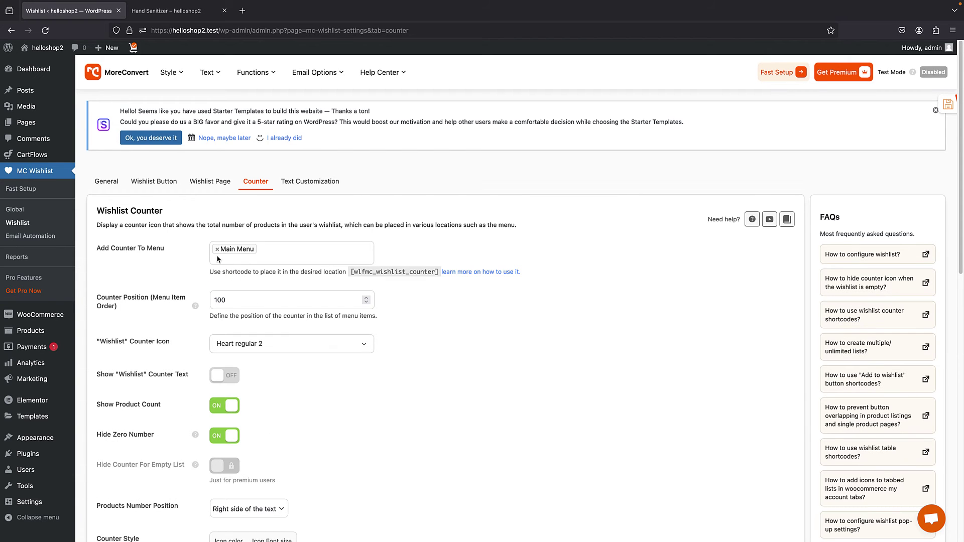
- Save the wishlist counter settings and check the counter's mini wishlist in the menu of the reloaded Hand Sanitizer page
{"action": "scroll", "coordinate": [218, 259], "scroll_direction": "down", "scroll_amount": 15}
{"action": "left_click", "coordinate": [134, 509]}
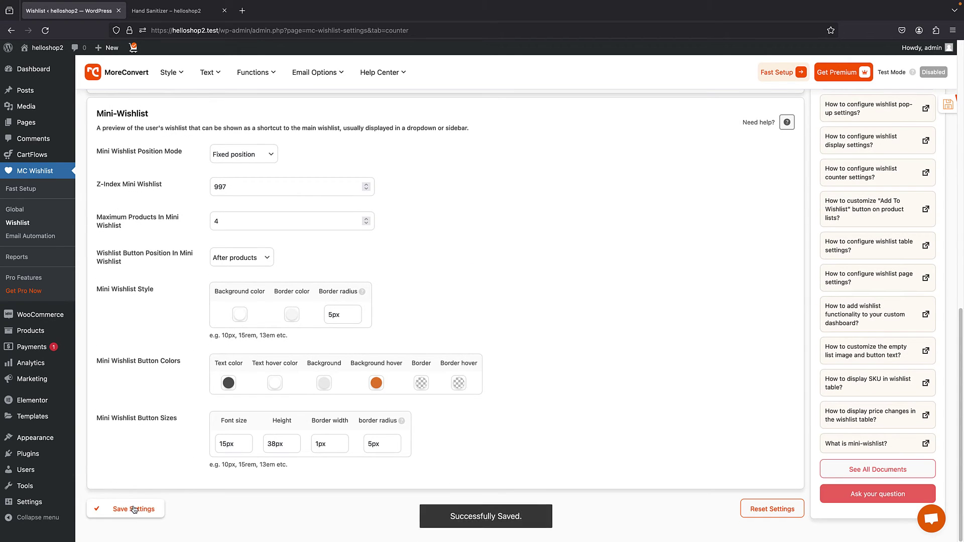
{"action": "left_click", "coordinate": [164, 39]}
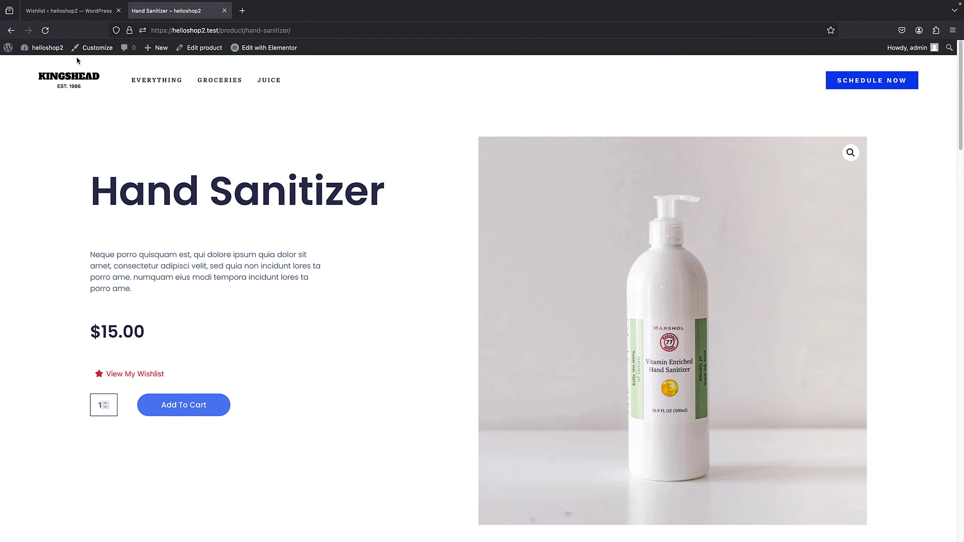
{"action": "left_click", "coordinate": [45, 31]}
{"action": "left_click", "coordinate": [303, 81]}
{"action": "left_click", "coordinate": [303, 85]}
{"action": "left_click", "coordinate": [304, 85]}
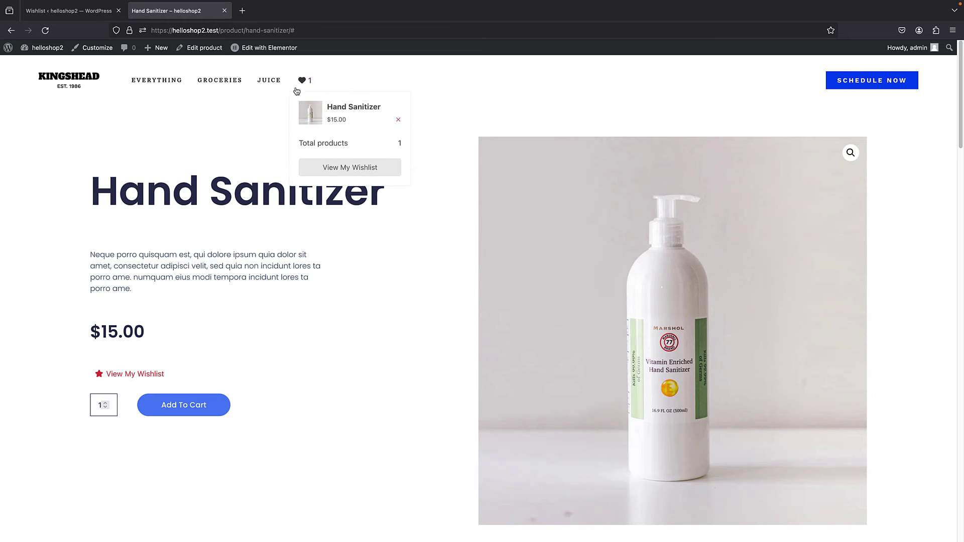
- Add Organic Face Scrub, Pulses From Organic Farm and Wheat From Organic Farms to the wishlist from the shop page, and check the mini wishlist
{"action": "left_click", "coordinate": [156, 80]}
{"action": "scroll", "coordinate": [433, 263], "scroll_direction": "down", "scroll_amount": 5}
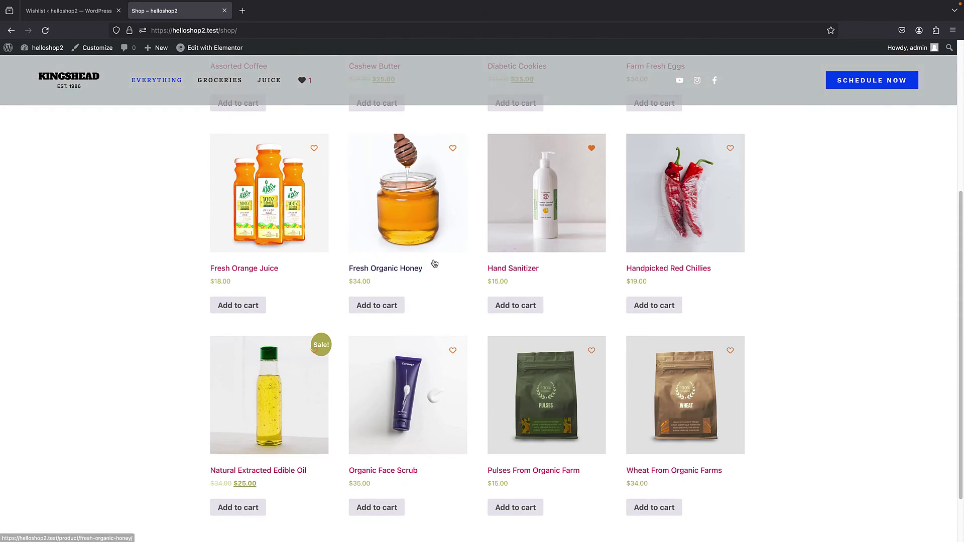
{"action": "left_click", "coordinate": [560, 233]}
{"action": "left_click", "coordinate": [11, 30]}
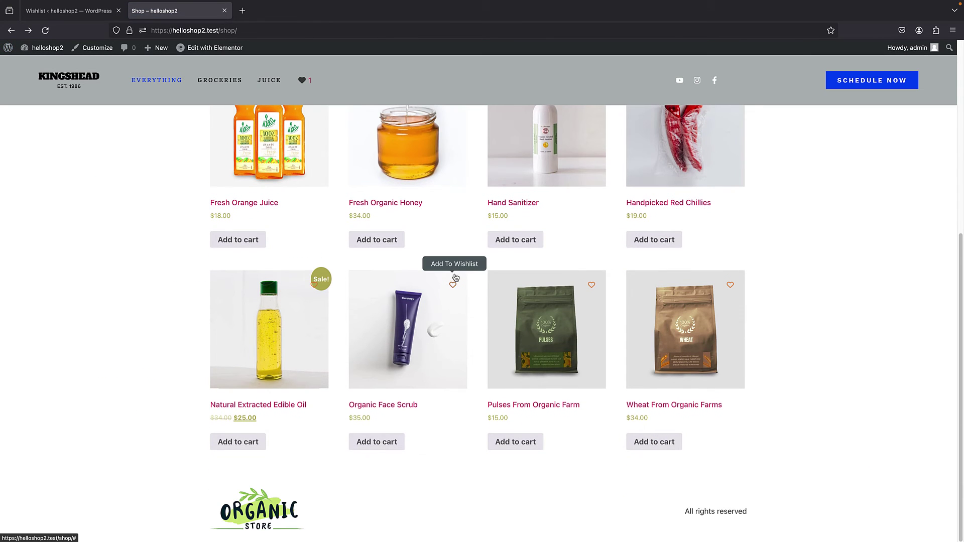
{"action": "left_click", "coordinate": [453, 284]}
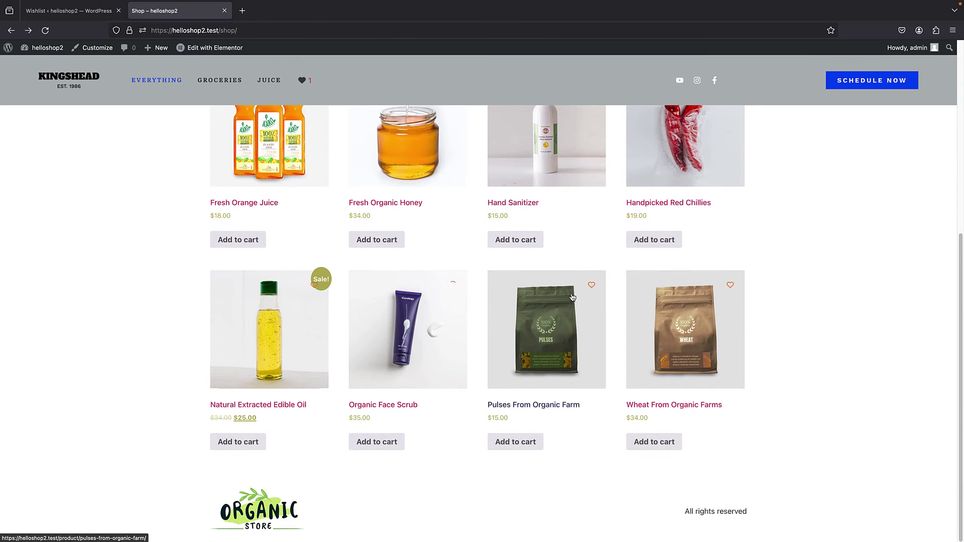
{"action": "left_click", "coordinate": [590, 286]}
{"action": "left_click", "coordinate": [730, 285]}
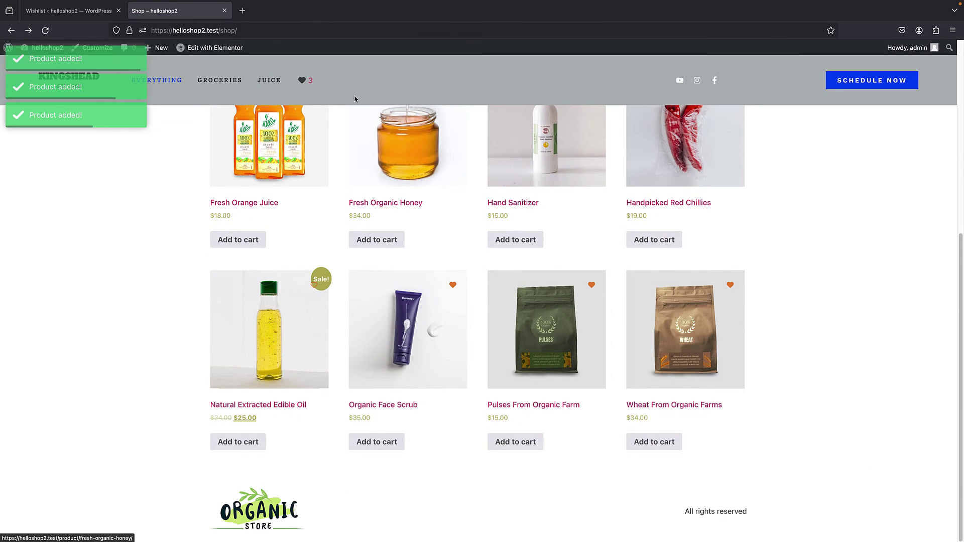
{"action": "mouse_move", "coordinate": [294, 78]}
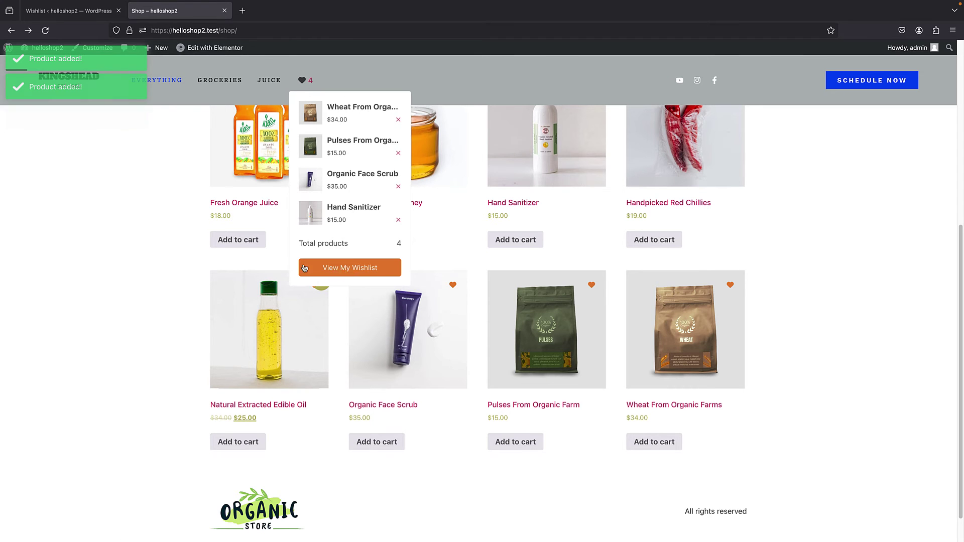
- Remove Main Menu from the Add Counter To Menu setting and examine the [wlfmc_wishlist_counter] shortcode as an alternative placement
{"action": "left_click", "coordinate": [67, 11]}
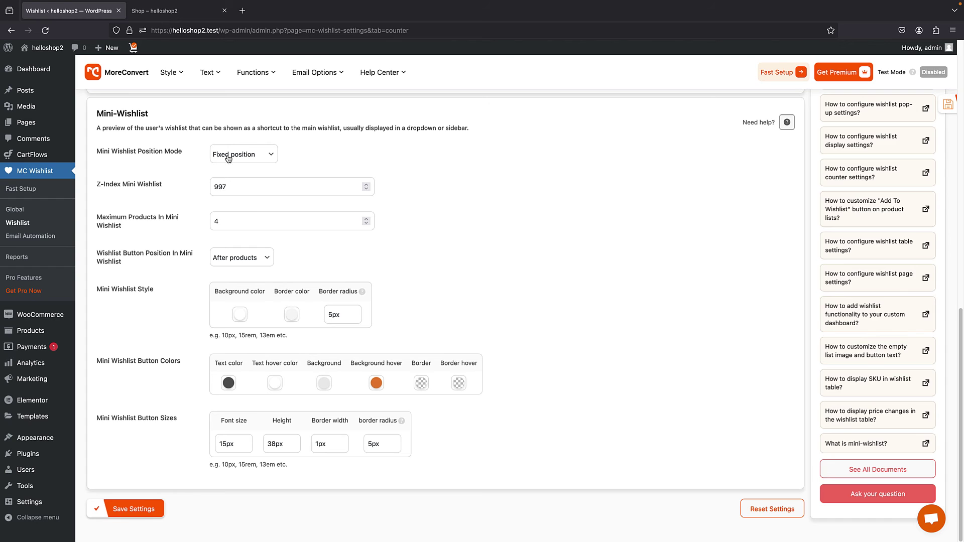
{"action": "scroll", "coordinate": [266, 191], "scroll_direction": "up", "scroll_amount": 20}
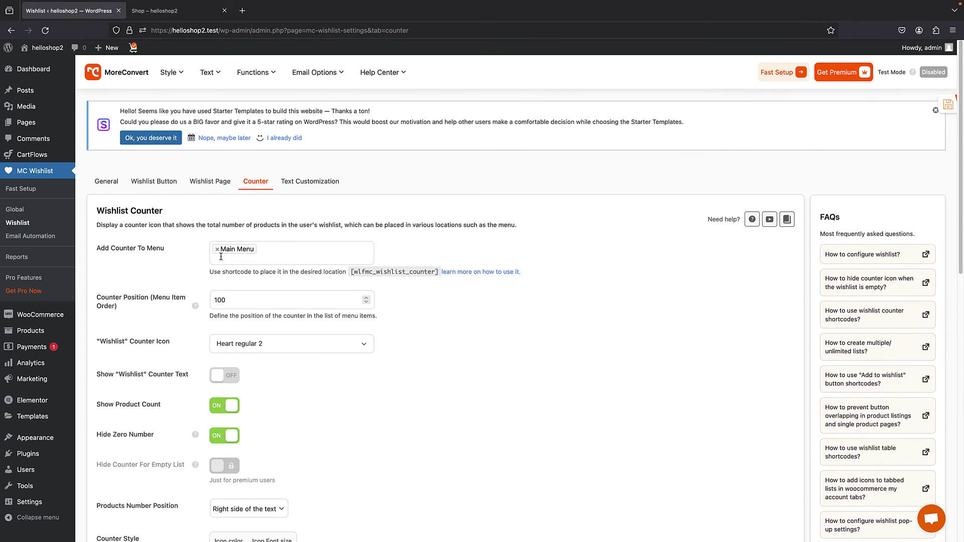
{"action": "left_click", "coordinate": [269, 250]}
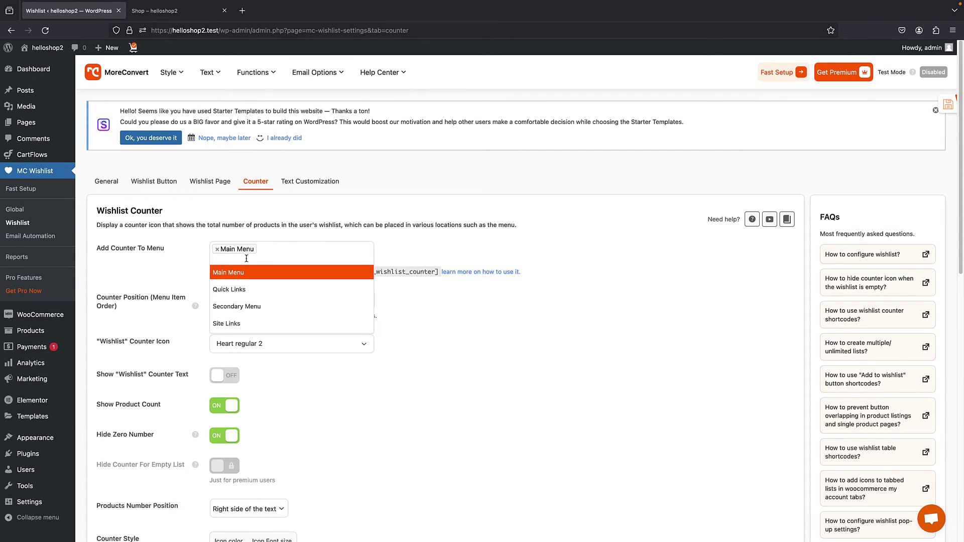
{"action": "left_click", "coordinate": [215, 249]}
{"action": "left_click", "coordinate": [395, 246]}
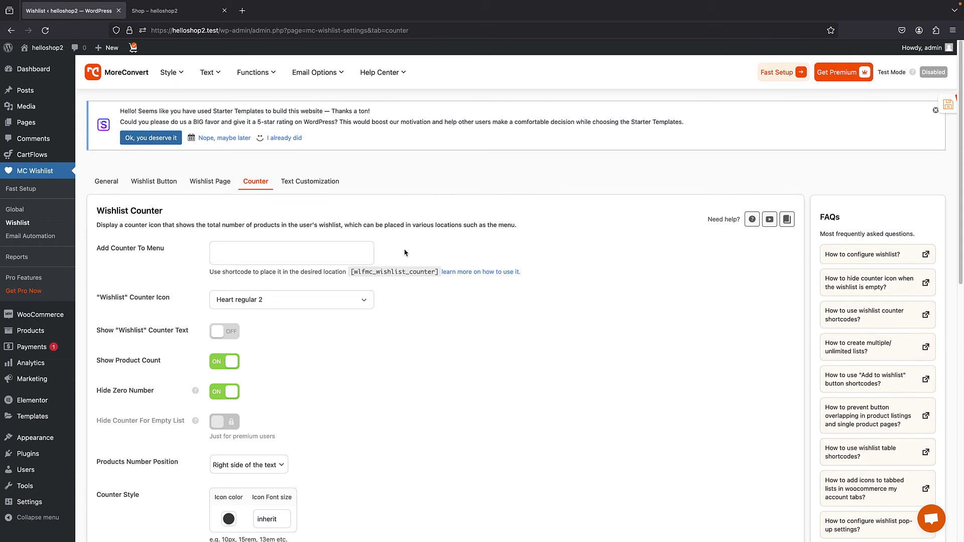
{"action": "left_click", "coordinate": [363, 275]}
{"action": "left_click", "coordinate": [429, 269]}
{"action": "left_click", "coordinate": [435, 272]}
- Look at the Header & Footer options in the shop page's Customizer and return to the storefront
{"action": "mouse_move", "coordinate": [26, 419]}
{"action": "left_click", "coordinate": [152, 11]}
{"action": "scroll", "coordinate": [172, 203], "scroll_direction": "up", "scroll_amount": 5}
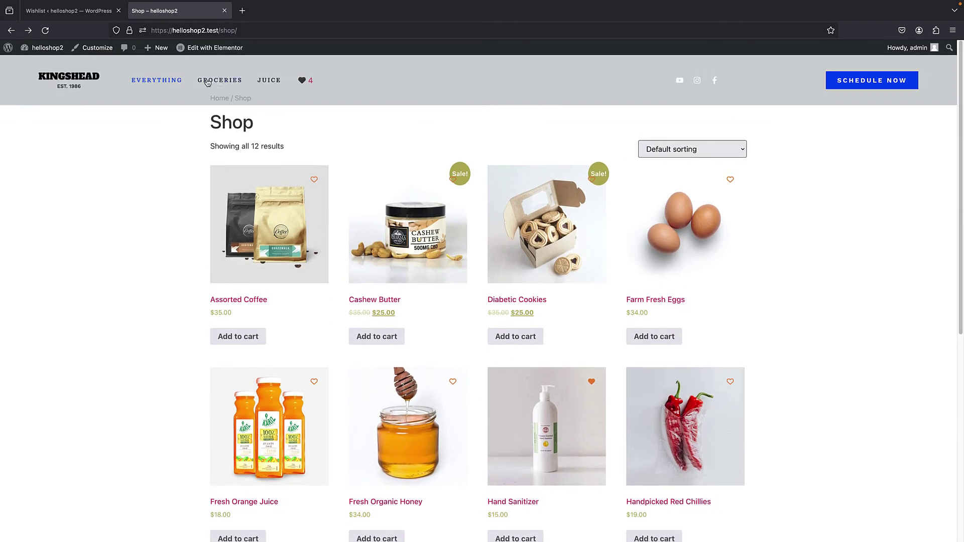
{"action": "left_click", "coordinate": [96, 52]}
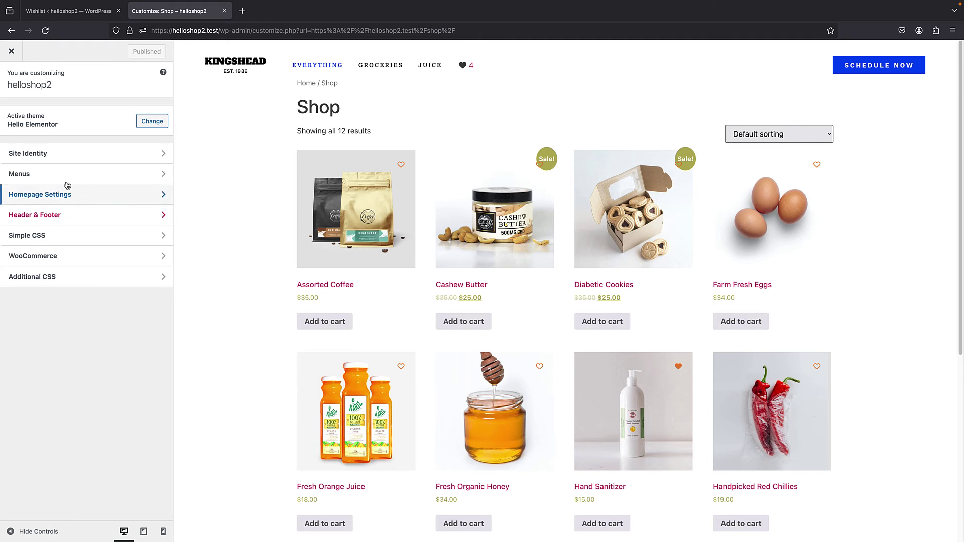
{"action": "left_click", "coordinate": [80, 215]}
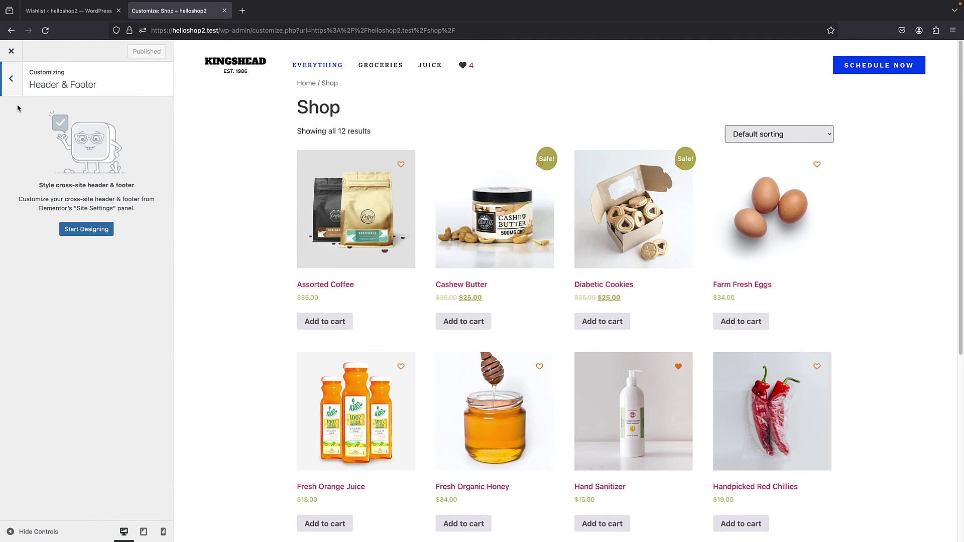
{"action": "left_click", "coordinate": [11, 51]}
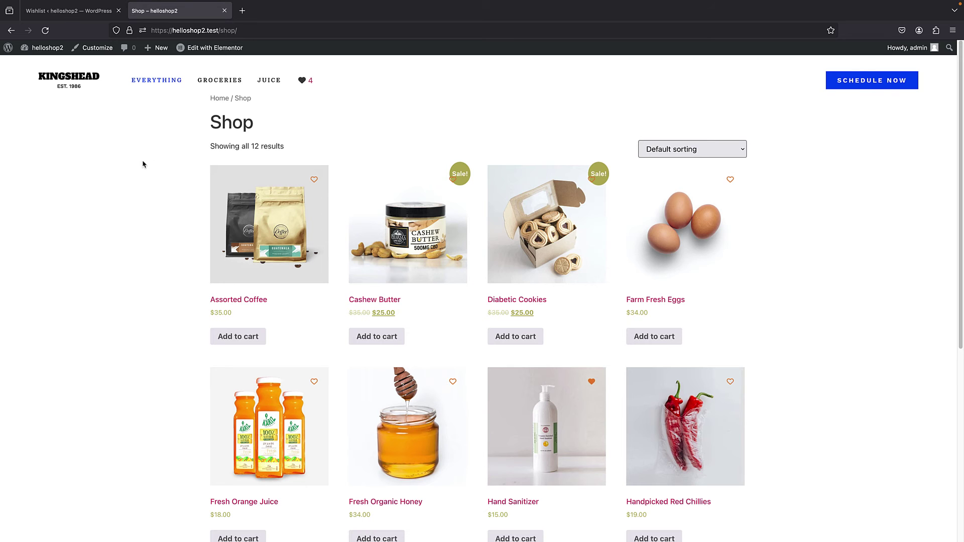
- View the store's homepage and look over the MoreConvert entries in the WordPress admin
{"action": "left_click", "coordinate": [6, 48]}
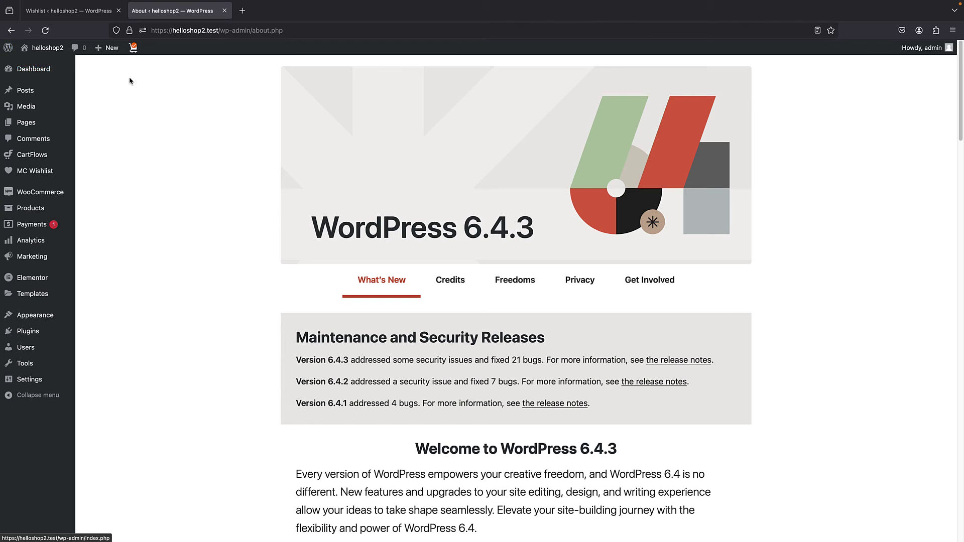
{"action": "left_click", "coordinate": [47, 48]}
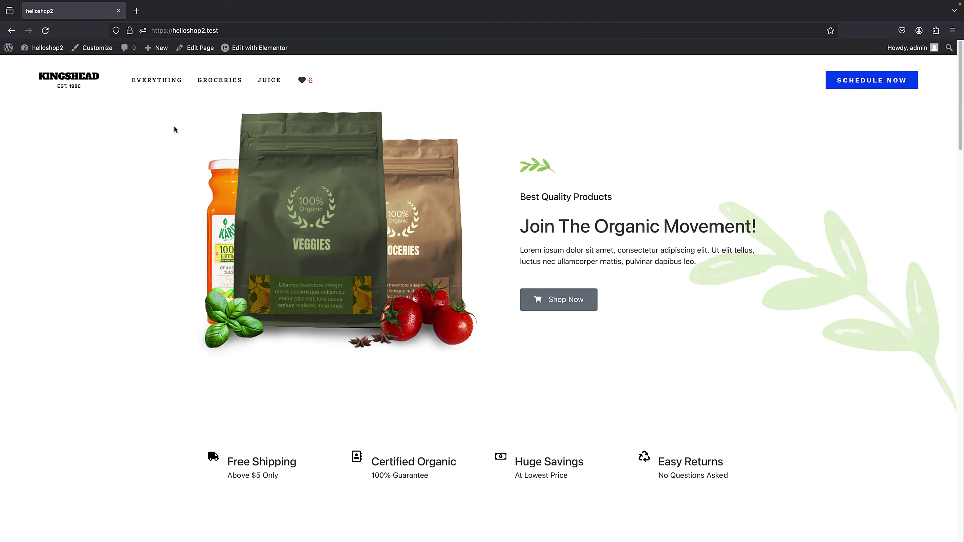
{"action": "left_click", "coordinate": [6, 48]}
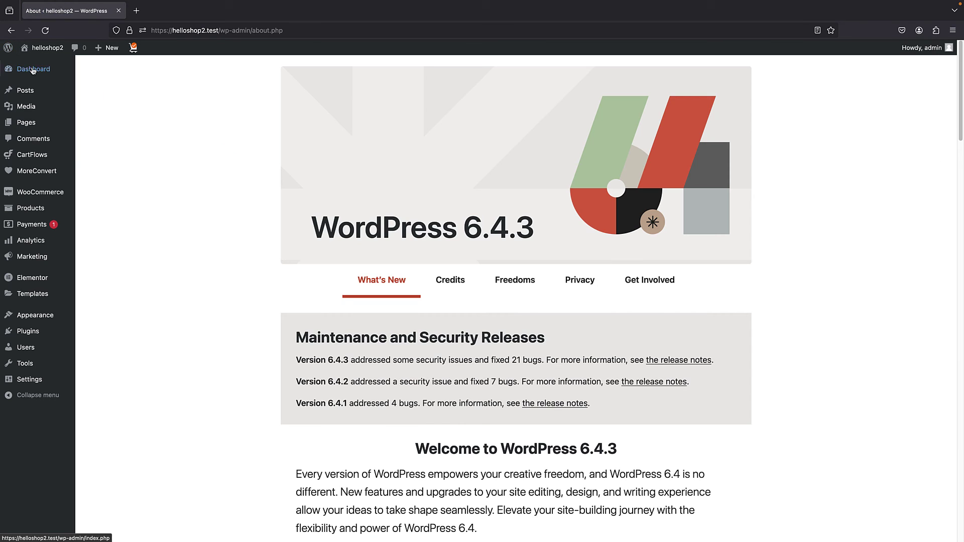
{"action": "mouse_move", "coordinate": [48, 170]}
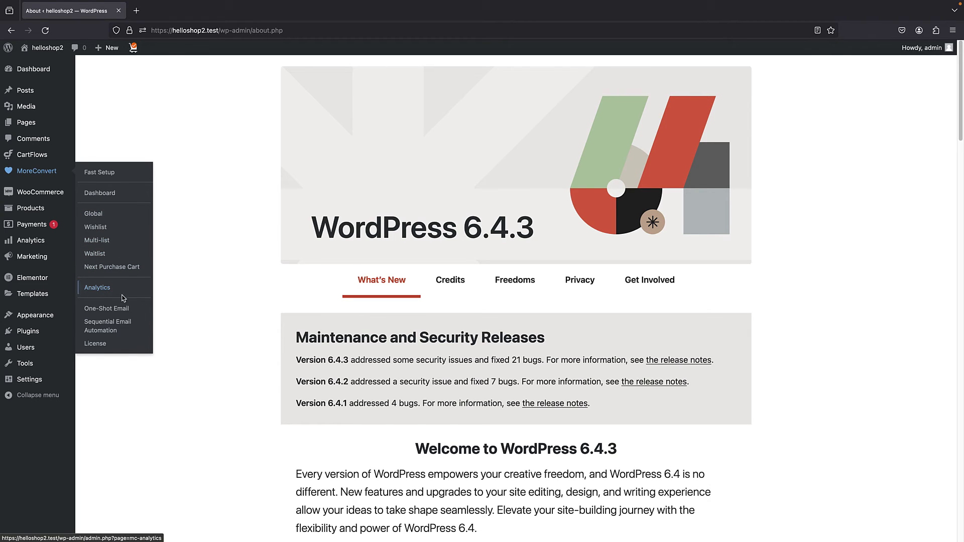
- Open the Hand Sanitizer product from the homepage's Best Selling Products and examine its wishlist button
{"action": "left_click", "coordinate": [45, 46]}
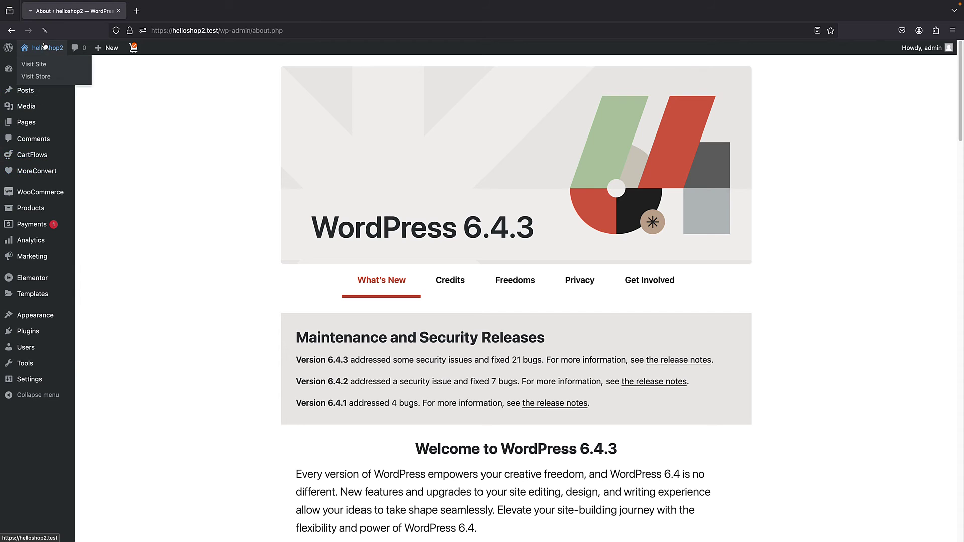
{"action": "scroll", "coordinate": [400, 261], "scroll_direction": "down", "scroll_amount": 9}
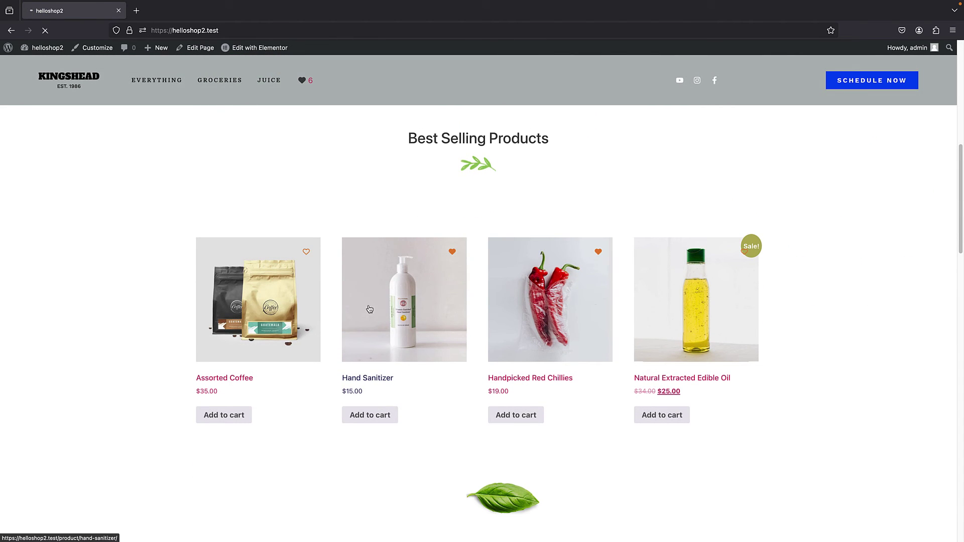
{"action": "left_click", "coordinate": [369, 309]}
{"action": "scroll", "coordinate": [345, 246], "scroll_direction": "down", "scroll_amount": 2}
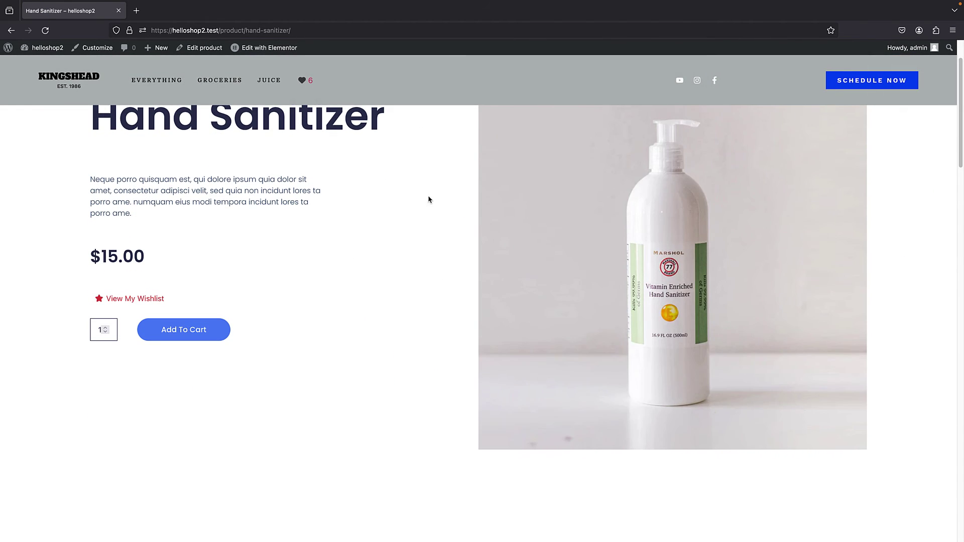
{"action": "scroll", "coordinate": [198, 249], "scroll_direction": "down", "scroll_amount": 1}
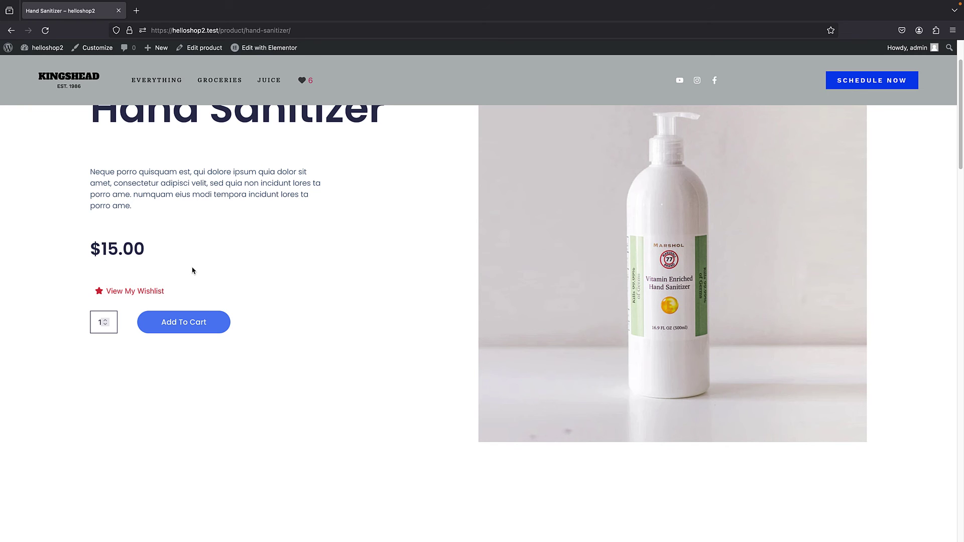
{"action": "scroll", "coordinate": [192, 271], "scroll_direction": "up", "scroll_amount": 3}
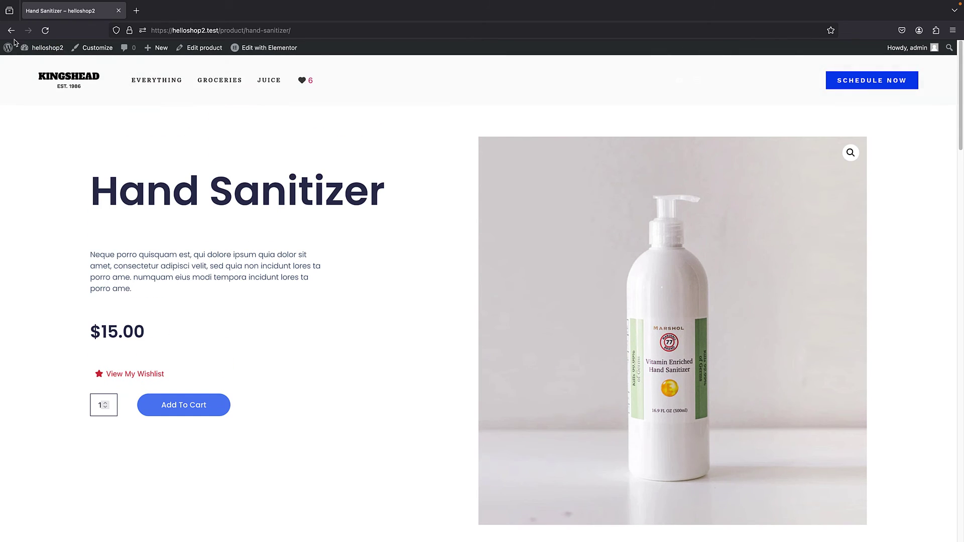
- Enable Multi-List in the MoreConvert Multi-list settings and look over the popup appearance options
{"action": "left_click", "coordinate": [9, 48]}
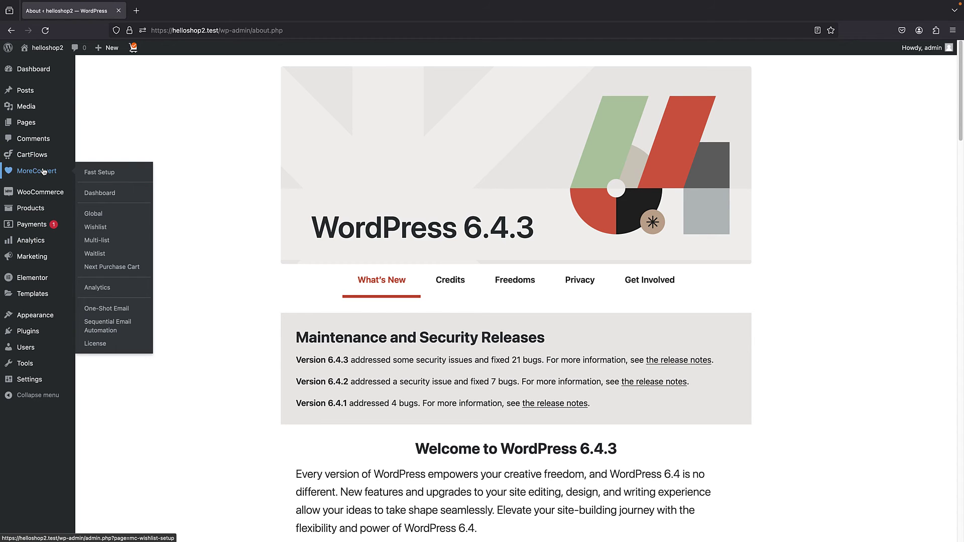
{"action": "left_click", "coordinate": [96, 241]}
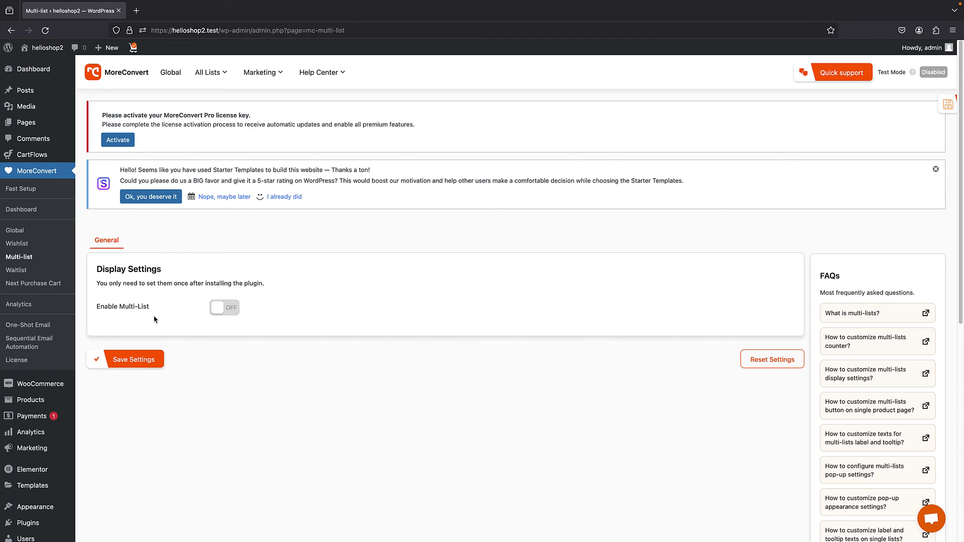
{"action": "left_click", "coordinate": [226, 312]}
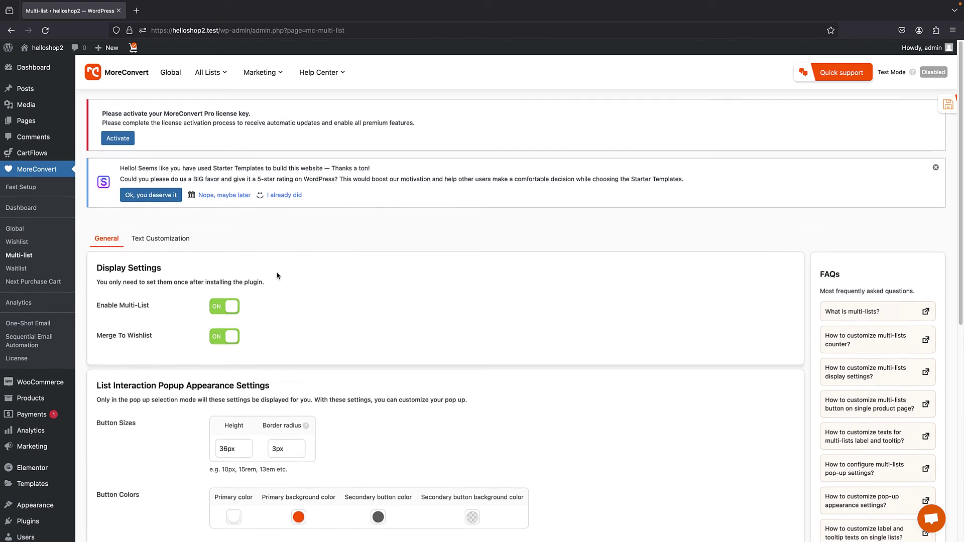
{"action": "scroll", "coordinate": [189, 303], "scroll_direction": "down", "scroll_amount": 10}
{"action": "scroll", "coordinate": [247, 282], "scroll_direction": "up", "scroll_amount": 5}
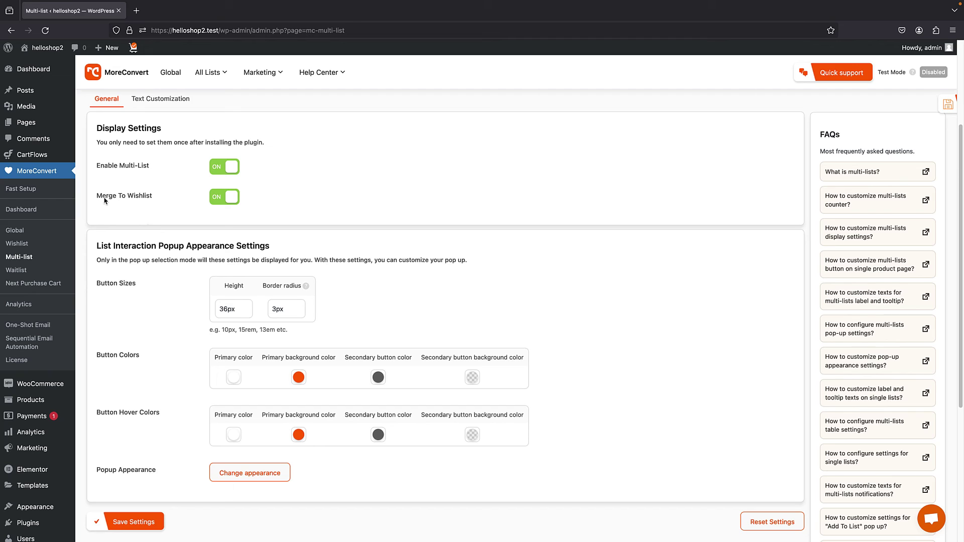
- Turn off Merge To Wishlist for Multi-list, review the added display options and save the settings
{"action": "left_click", "coordinate": [218, 197]}
{"action": "scroll", "coordinate": [168, 326], "scroll_direction": "down", "scroll_amount": 8}
{"action": "scroll", "coordinate": [168, 326], "scroll_direction": "up", "scroll_amount": 1}
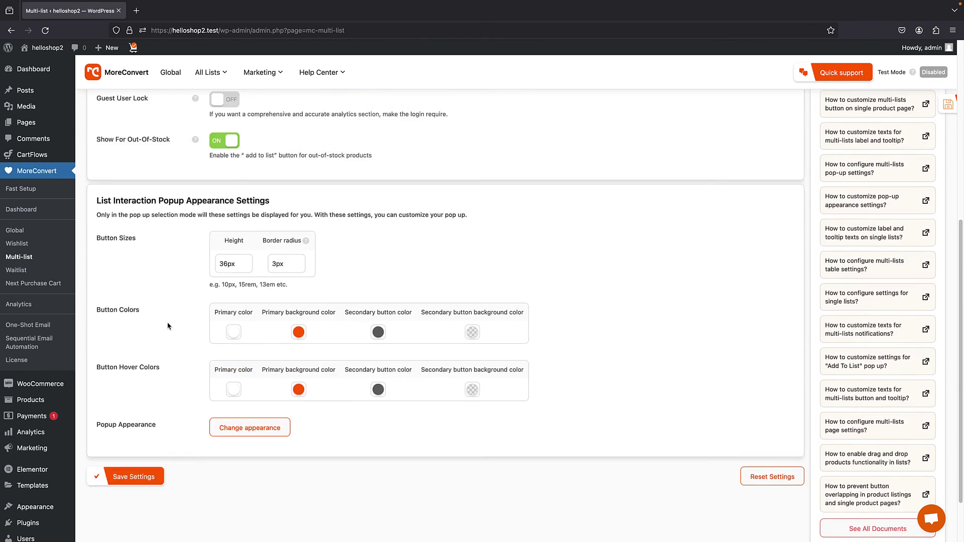
{"action": "scroll", "coordinate": [186, 301], "scroll_direction": "up", "scroll_amount": 4}
{"action": "scroll", "coordinate": [201, 312], "scroll_direction": "down", "scroll_amount": 5}
{"action": "left_click", "coordinate": [143, 413]}
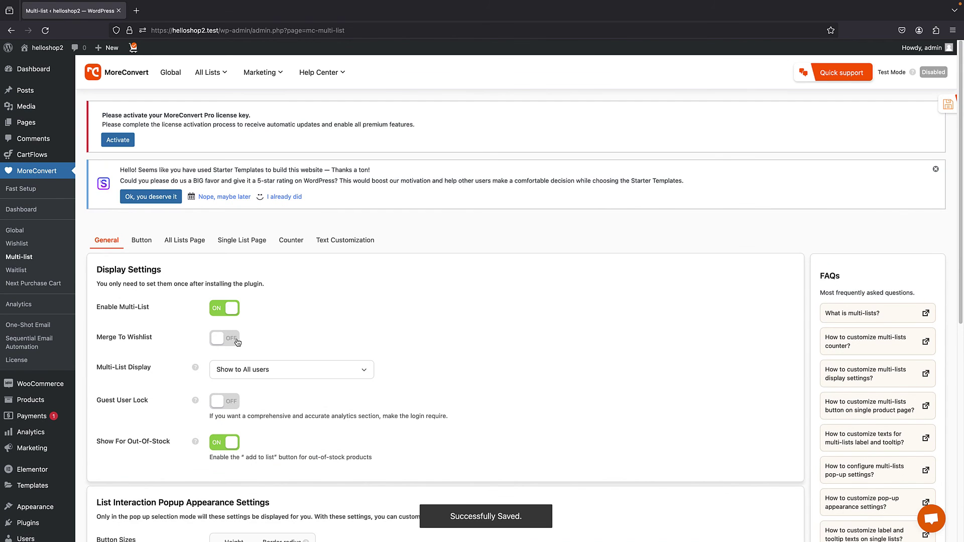
- Look over the Multi-list button options for the single product page and for product listings
{"action": "left_click", "coordinate": [142, 241]}
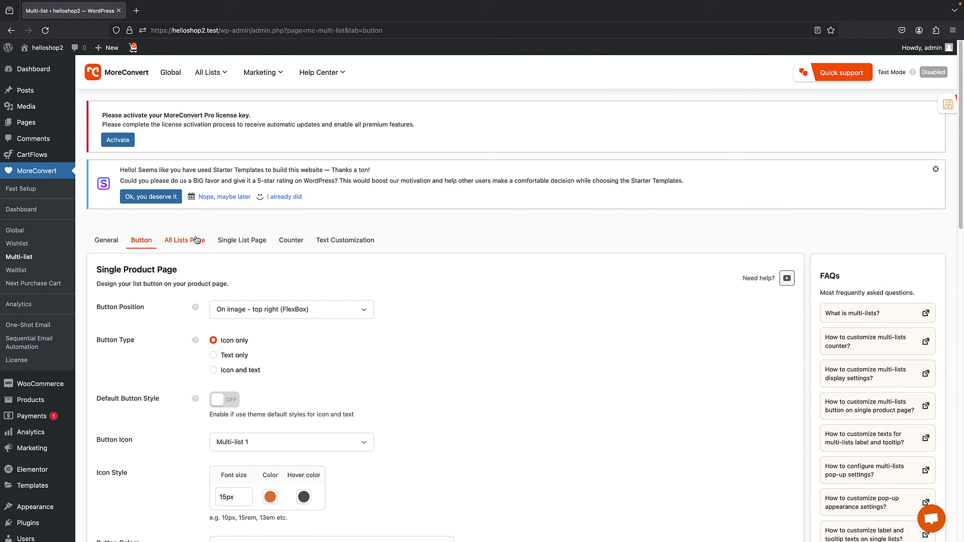
{"action": "scroll", "coordinate": [198, 234], "scroll_direction": "down", "scroll_amount": 4}
{"action": "scroll", "coordinate": [191, 251], "scroll_direction": "down", "scroll_amount": 6}
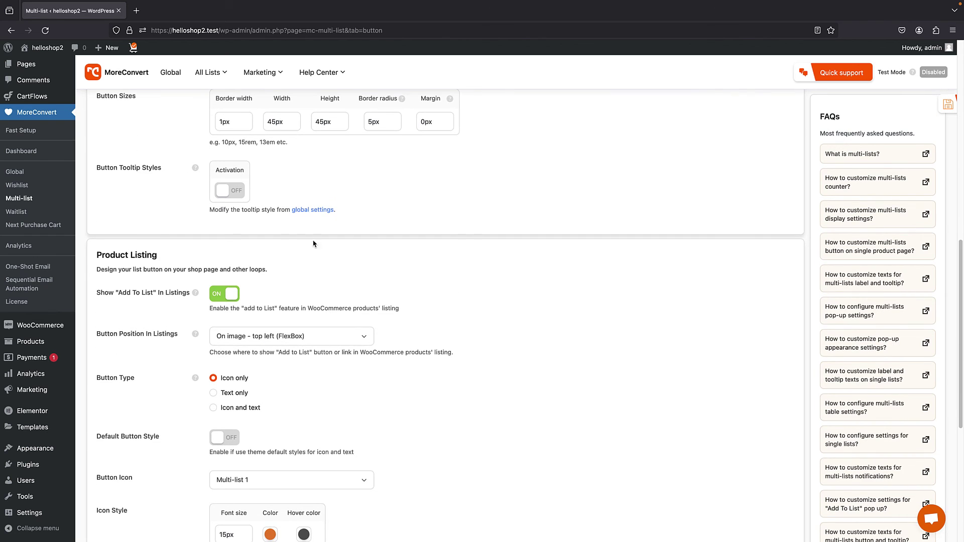
{"action": "scroll", "coordinate": [235, 329], "scroll_direction": "down", "scroll_amount": 5}
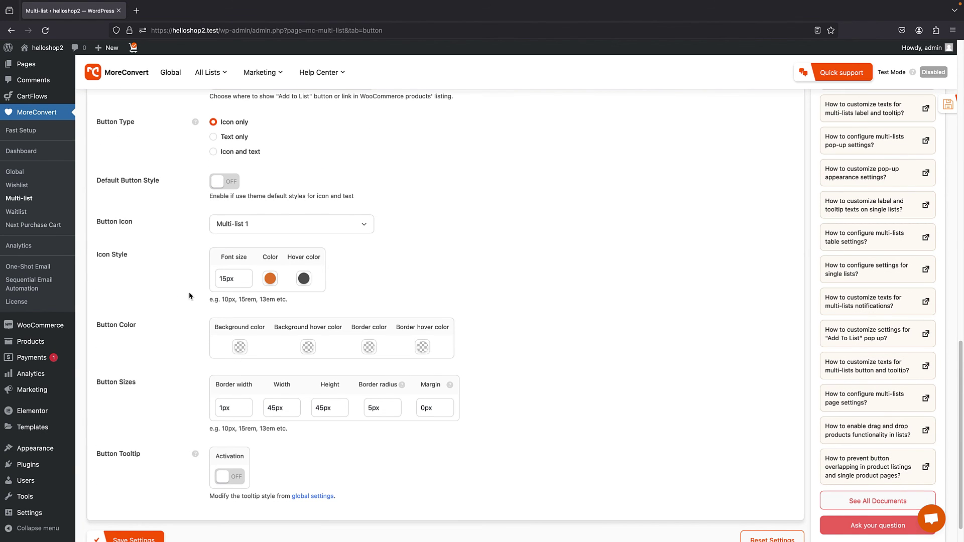
{"action": "scroll", "coordinate": [189, 296], "scroll_direction": "up", "scroll_amount": 8}
- Open the store's homepage in a new browser tab and view the Handpicked Red Chillies product from Best Selling Products
{"action": "right_click", "coordinate": [57, 52]}
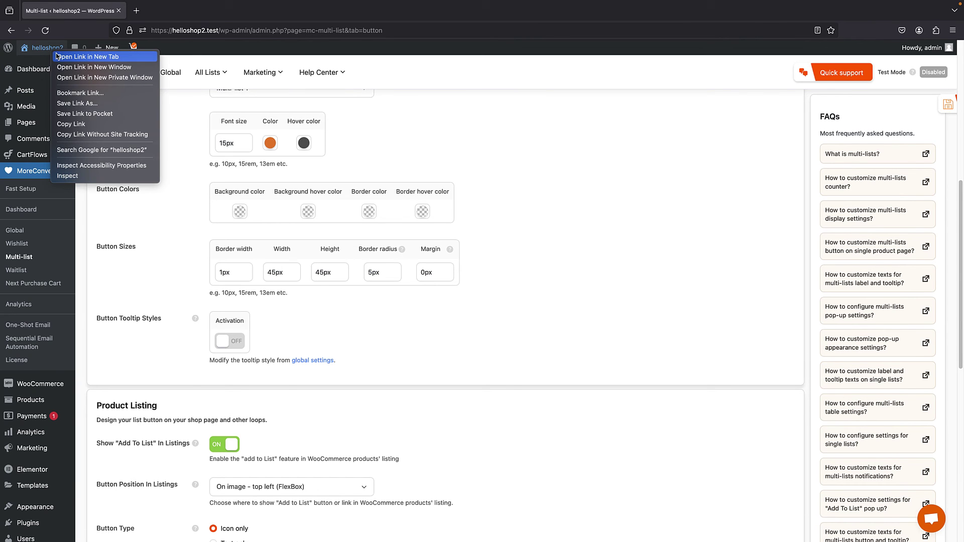
{"action": "left_click", "coordinate": [75, 56]}
{"action": "left_click", "coordinate": [162, 11]}
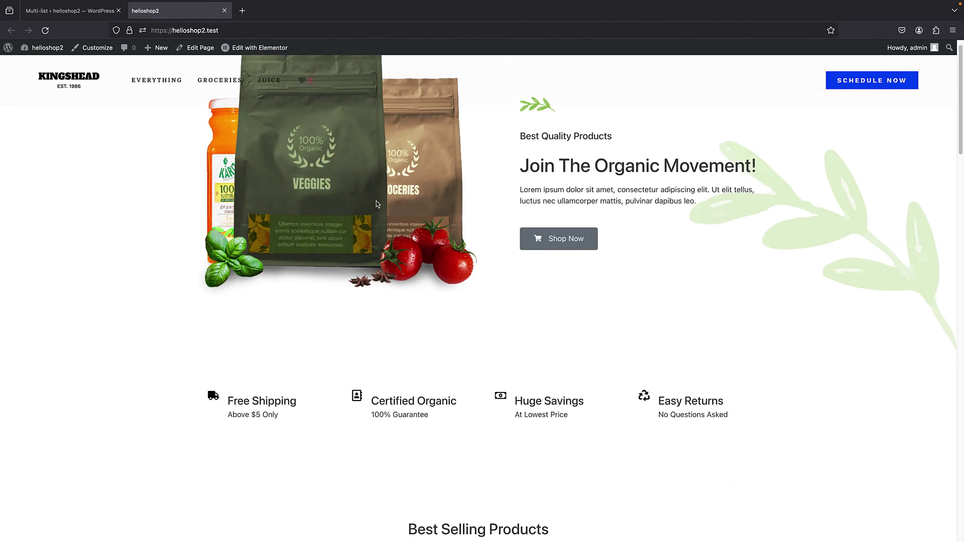
{"action": "scroll", "coordinate": [376, 204], "scroll_direction": "down", "scroll_amount": 9}
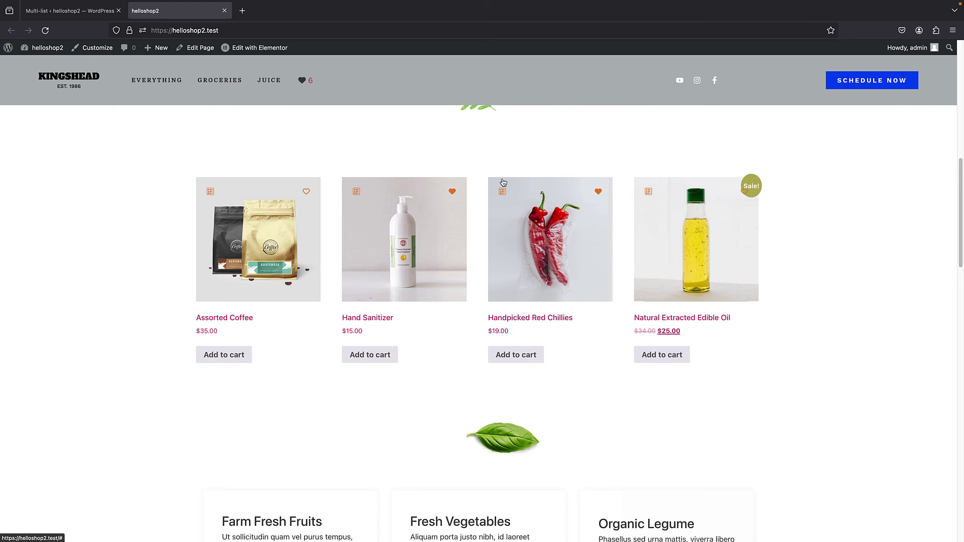
{"action": "left_click", "coordinate": [534, 213]}
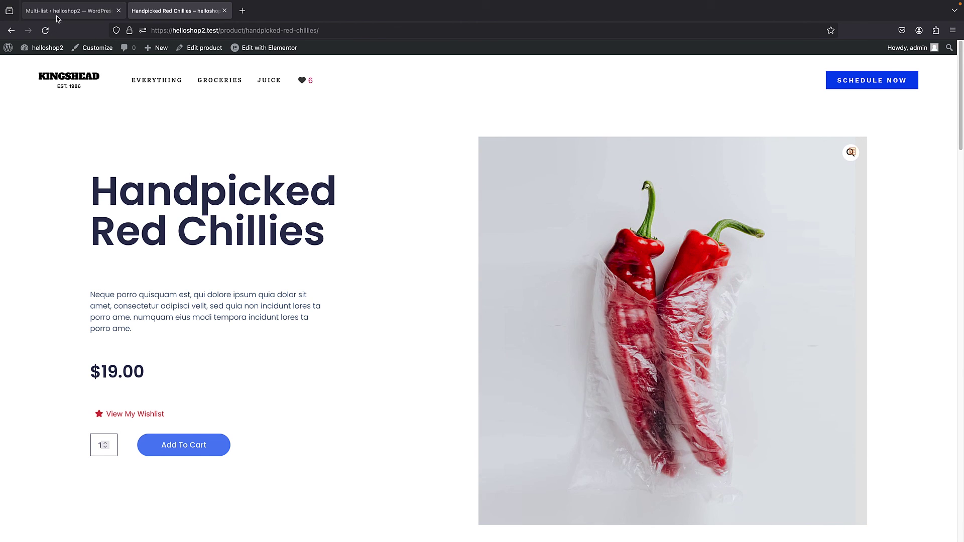
- Set the Multi-list button position on the single product page to "On image - top left (FlexBox)" and save the settings
{"action": "left_click", "coordinate": [57, 12]}
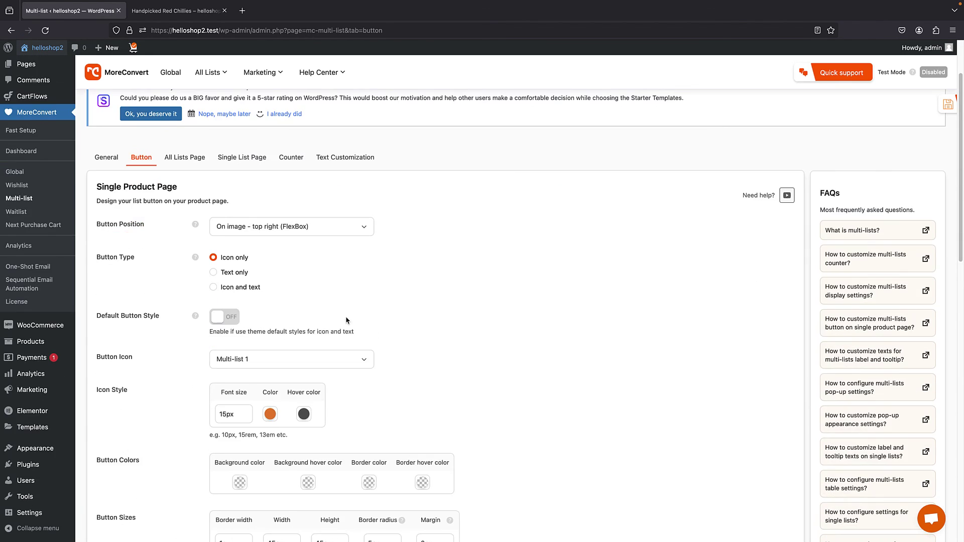
{"action": "left_click", "coordinate": [278, 232]}
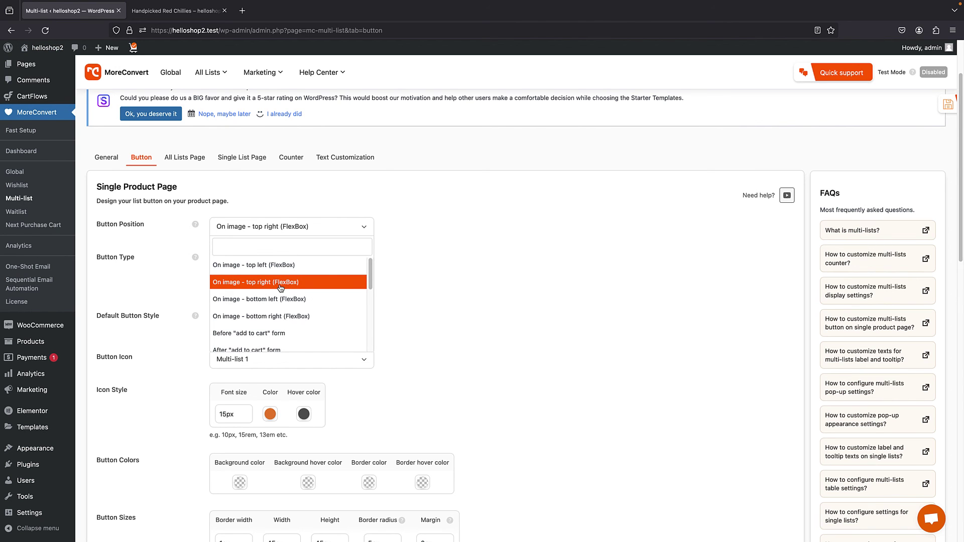
{"action": "left_click", "coordinate": [259, 265]}
{"action": "scroll", "coordinate": [136, 479], "scroll_direction": "down", "scroll_amount": 5}
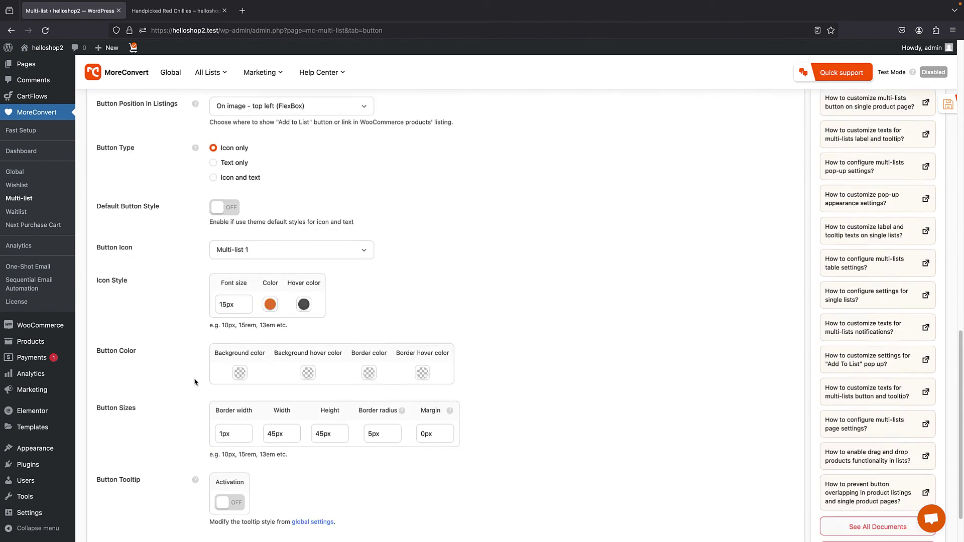
{"action": "left_click", "coordinate": [131, 509]}
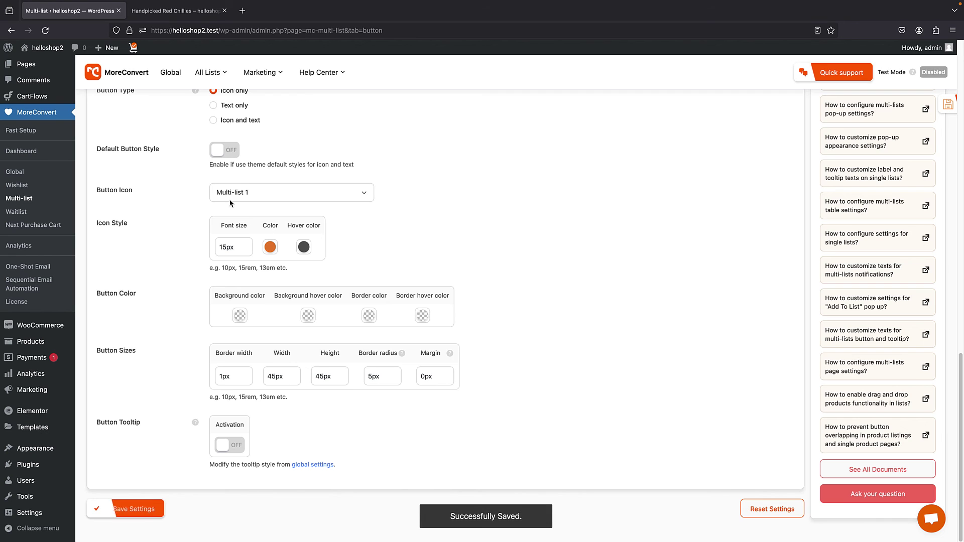
- Open the Lists popup on the Handpicked Red Chillies page, examine the Create New List form and close both without creating a list
{"action": "left_click", "coordinate": [172, 10]}
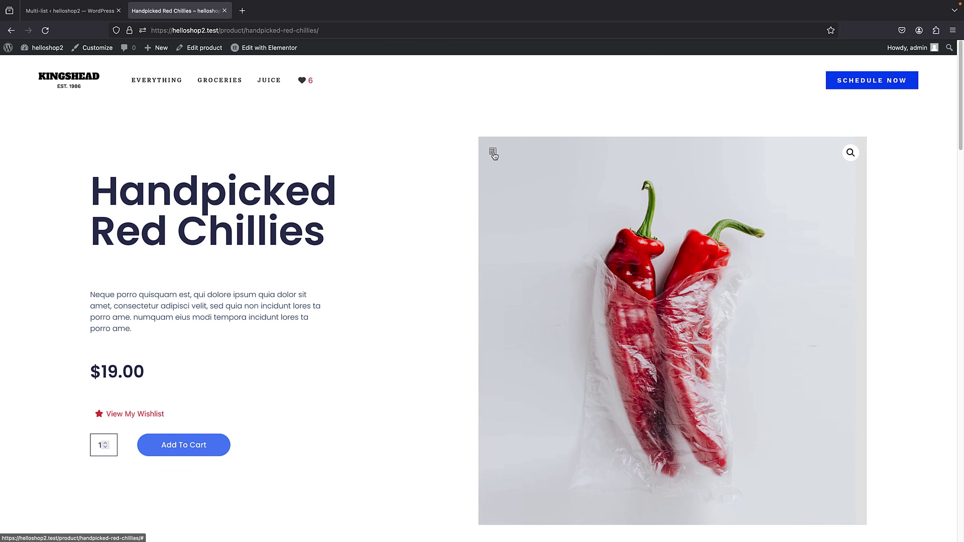
{"action": "left_click", "coordinate": [492, 153]}
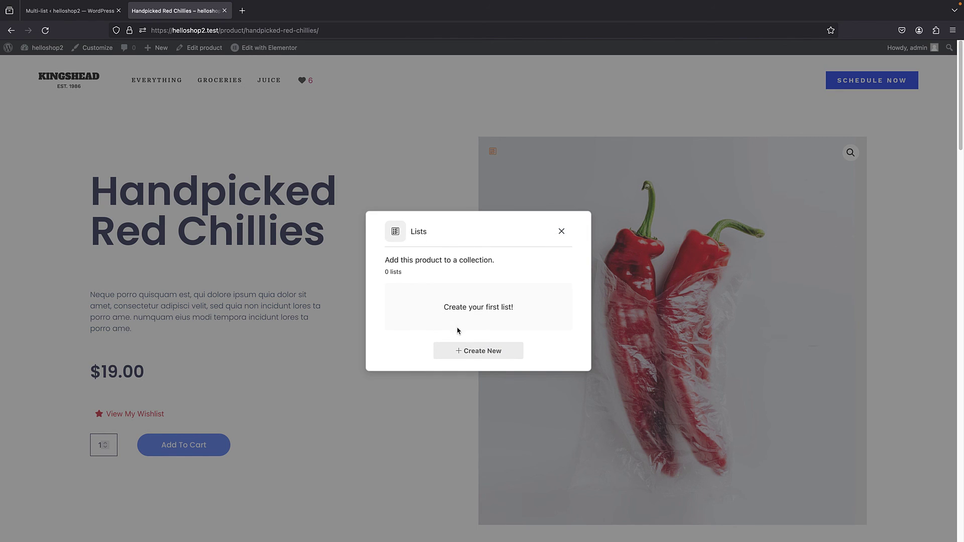
{"action": "left_click", "coordinate": [469, 351]}
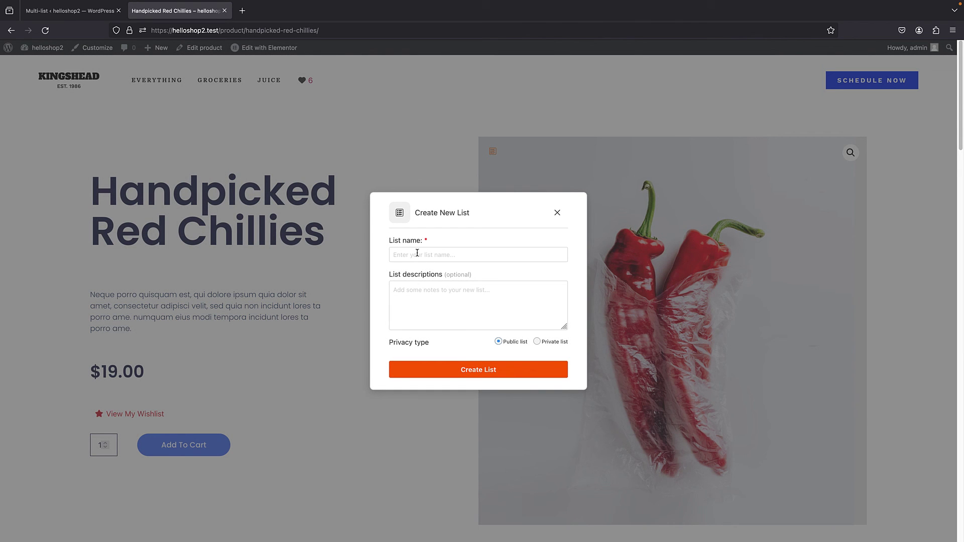
{"action": "left_click", "coordinate": [417, 253]}
{"action": "left_click", "coordinate": [459, 323]}
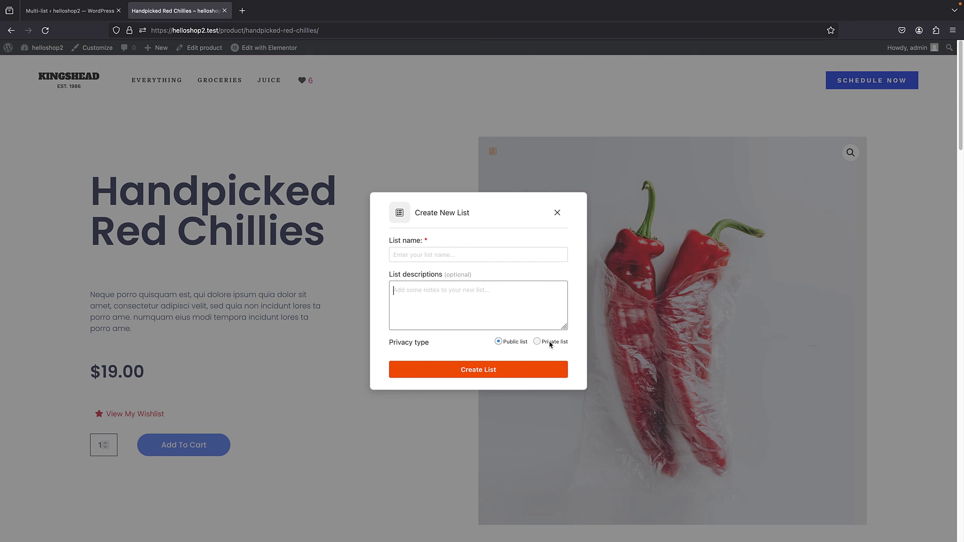
{"action": "left_click", "coordinate": [558, 214]}
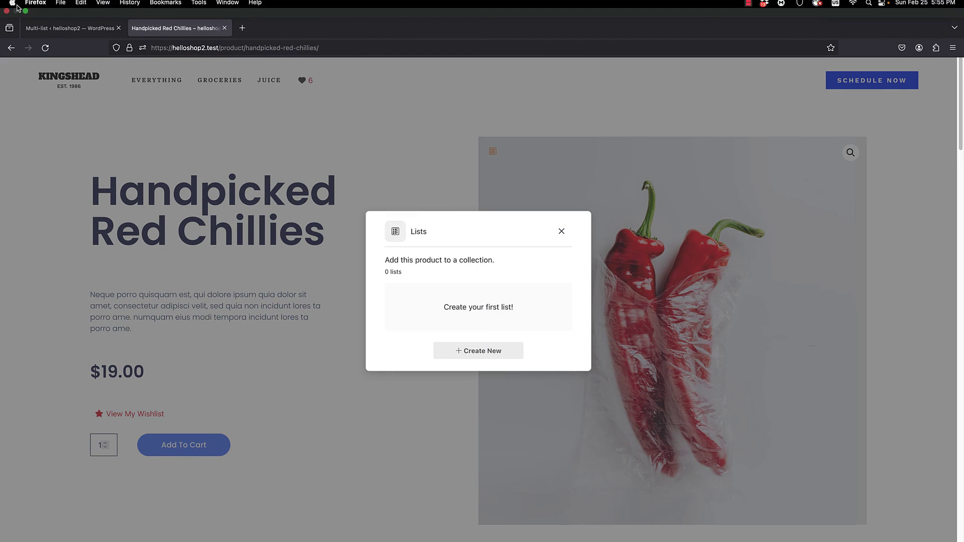
{"action": "left_click", "coordinate": [562, 231]}
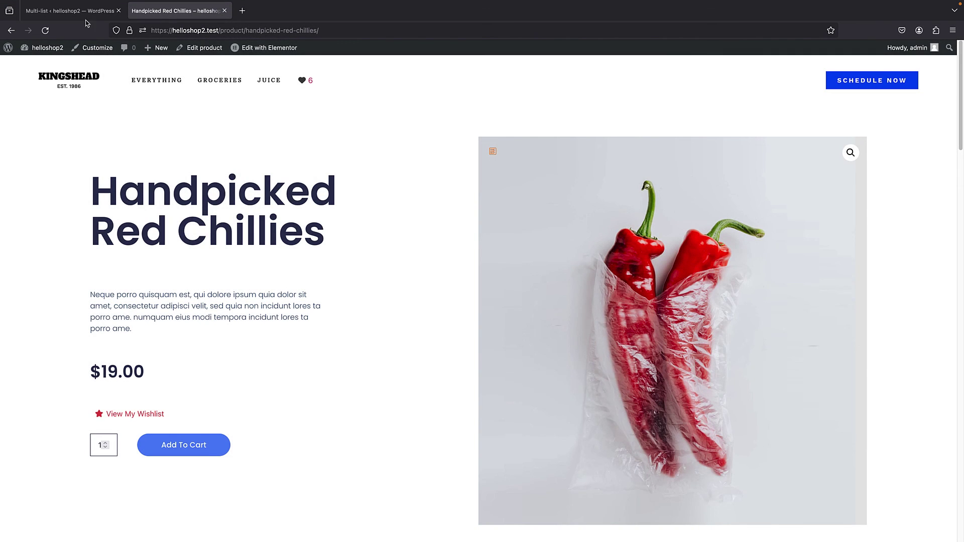
- Turn on Merge To Wishlist in the Multi-list general settings and save them
{"action": "left_click", "coordinate": [70, 10]}
{"action": "scroll", "coordinate": [286, 224], "scroll_direction": "up", "scroll_amount": 10}
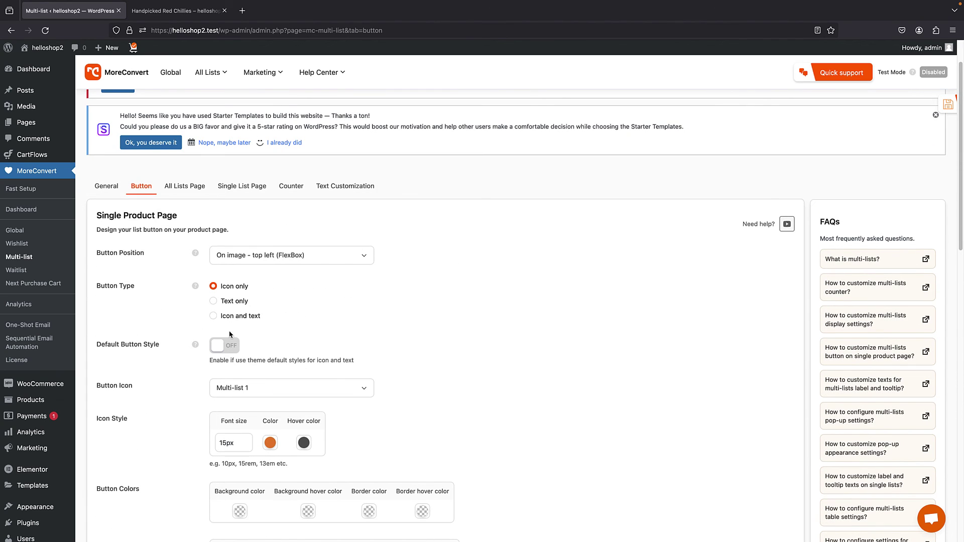
{"action": "scroll", "coordinate": [233, 326], "scroll_direction": "up", "scroll_amount": 2}
{"action": "left_click", "coordinate": [108, 241]}
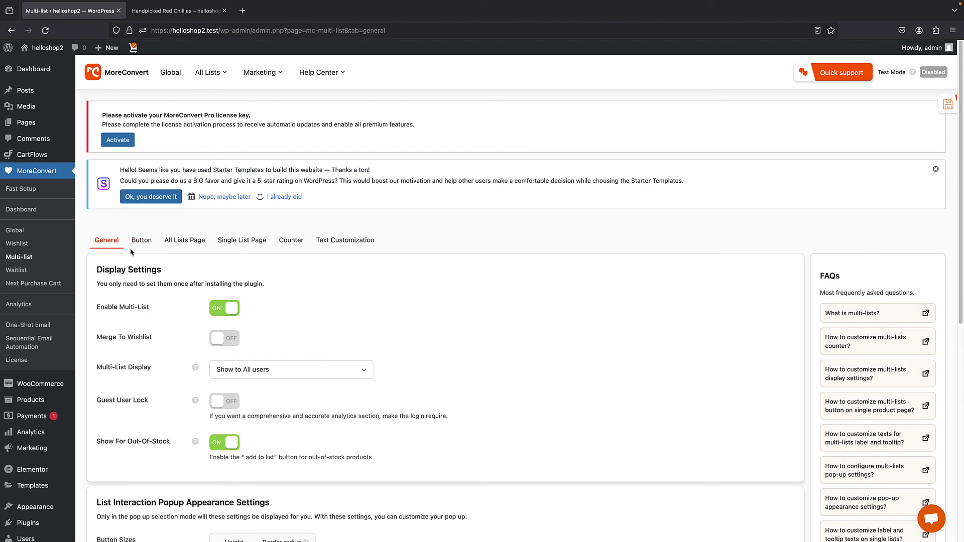
{"action": "scroll", "coordinate": [207, 397], "scroll_direction": "down", "scroll_amount": 10}
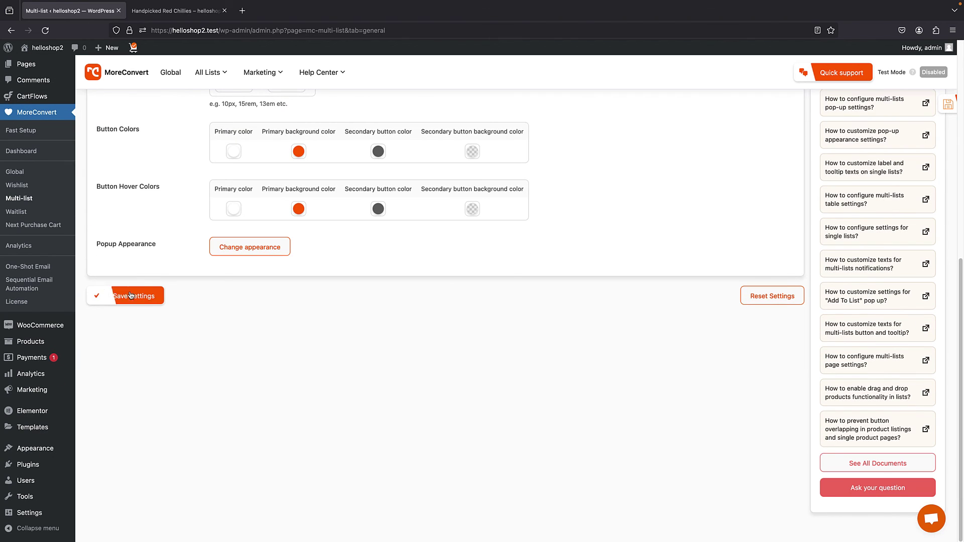
{"action": "left_click", "coordinate": [134, 296]}
- Reload the store page and open the Hand Sanitizer product from the Groceries category
{"action": "left_click", "coordinate": [175, 11]}
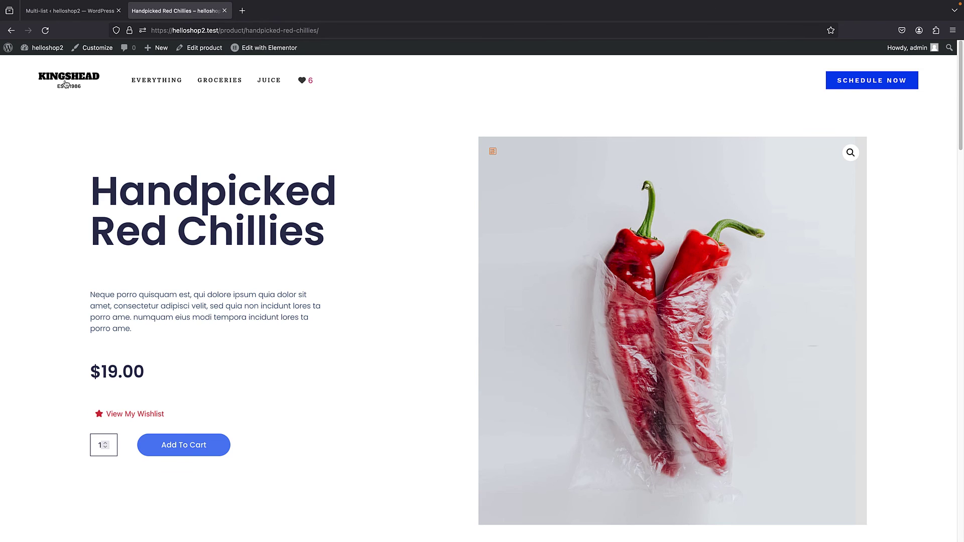
{"action": "left_click", "coordinate": [44, 31]}
{"action": "left_click", "coordinate": [206, 77]}
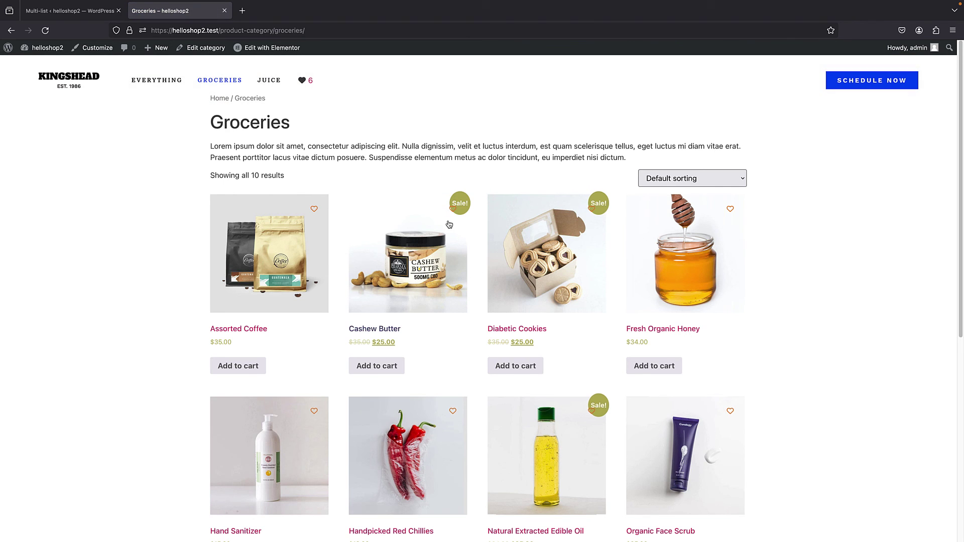
{"action": "scroll", "coordinate": [417, 252], "scroll_direction": "down", "scroll_amount": 1}
{"action": "scroll", "coordinate": [418, 252], "scroll_direction": "down", "scroll_amount": 2}
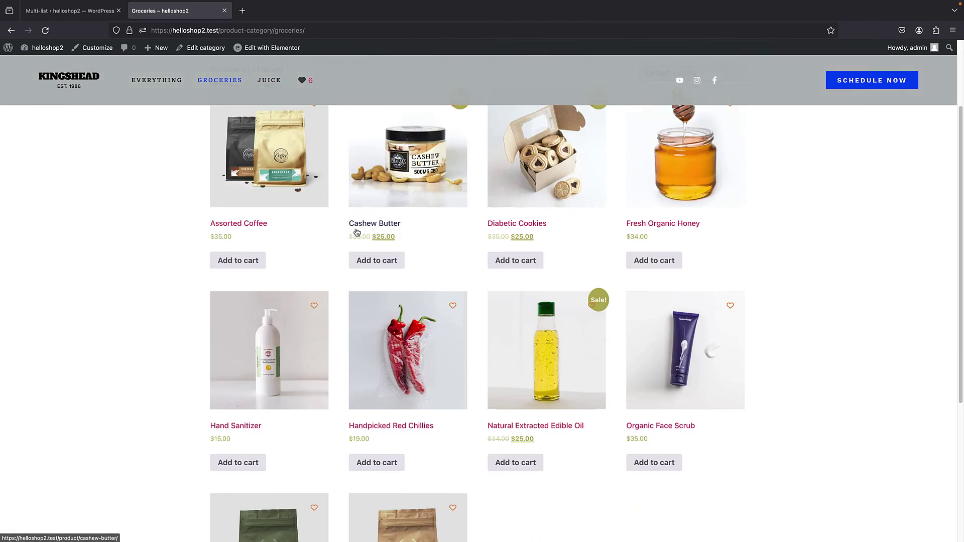
{"action": "left_click", "coordinate": [302, 341]}
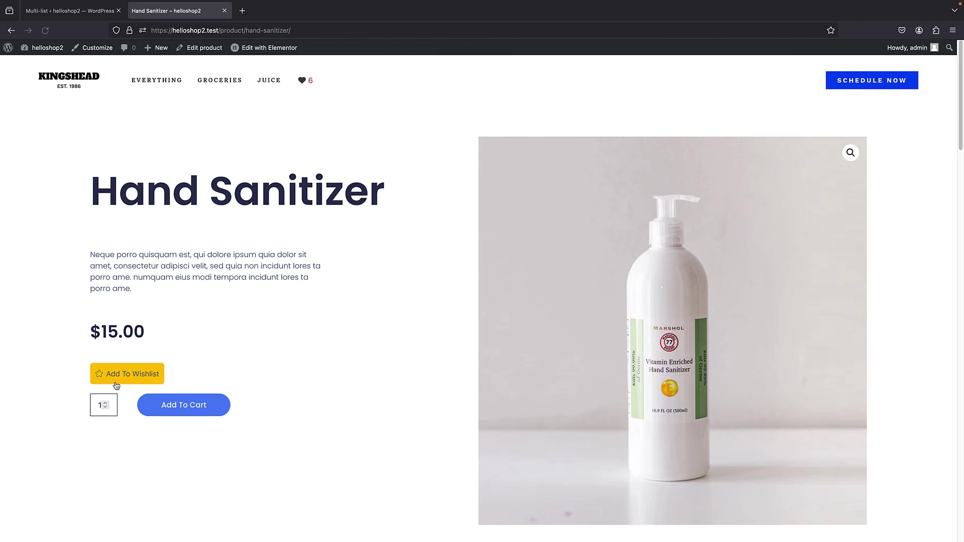
- Open the Lists popup from Hand Sanitizer's Add To Wishlist button, go to list management and look over the My Wishlist page
{"action": "left_click", "coordinate": [112, 376]}
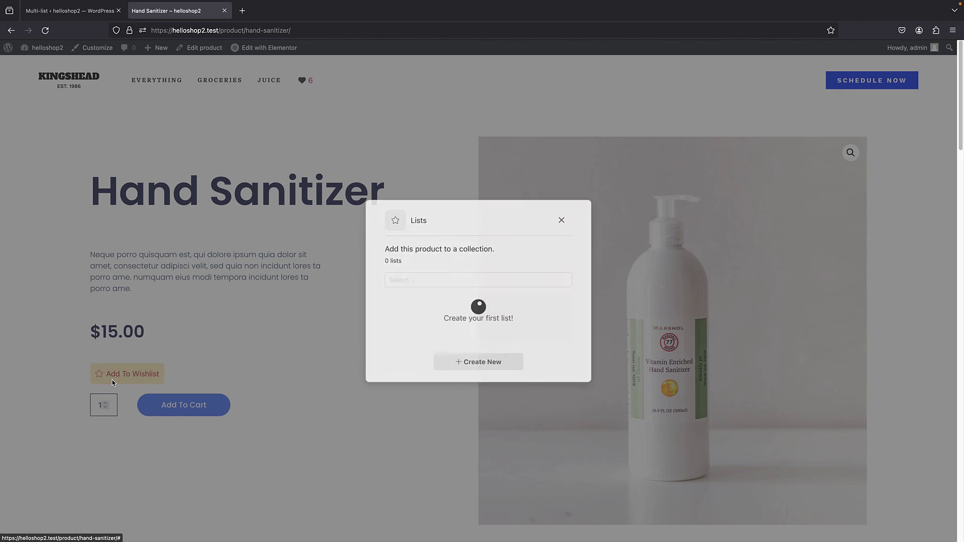
{"action": "left_click", "coordinate": [447, 286]}
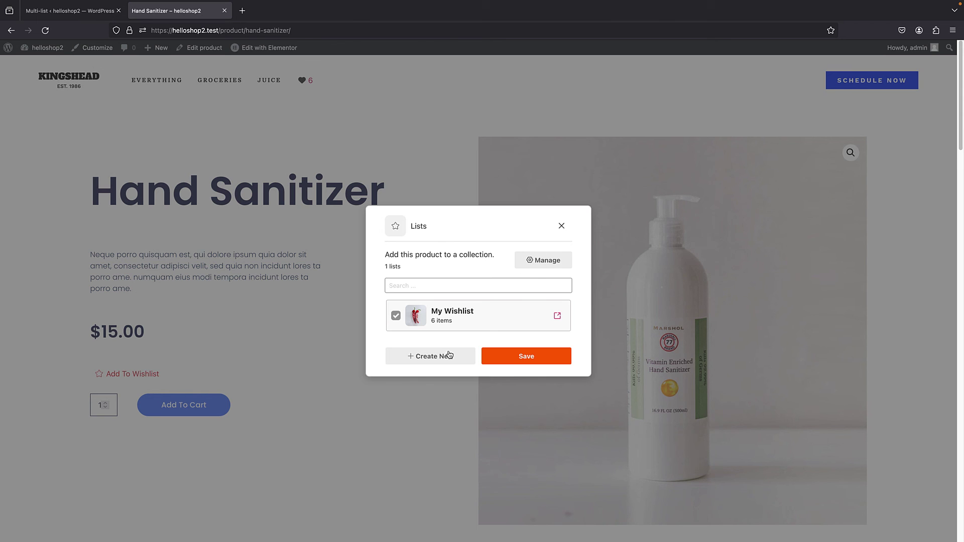
{"action": "left_click", "coordinate": [537, 269]}
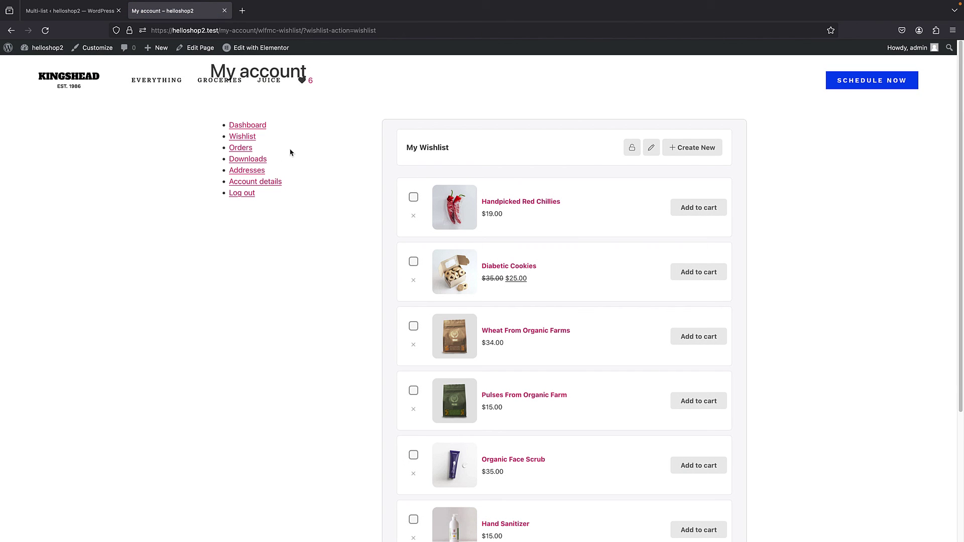
{"action": "scroll", "coordinate": [580, 158], "scroll_direction": "down", "scroll_amount": 5}
{"action": "scroll", "coordinate": [527, 228], "scroll_direction": "up", "scroll_amount": 5}
- Review the Multi-list Text Customization and General settings with merging enabled, and return to the store's homepage
{"action": "left_click", "coordinate": [79, 12]}
{"action": "scroll", "coordinate": [275, 345], "scroll_direction": "up", "scroll_amount": 5}
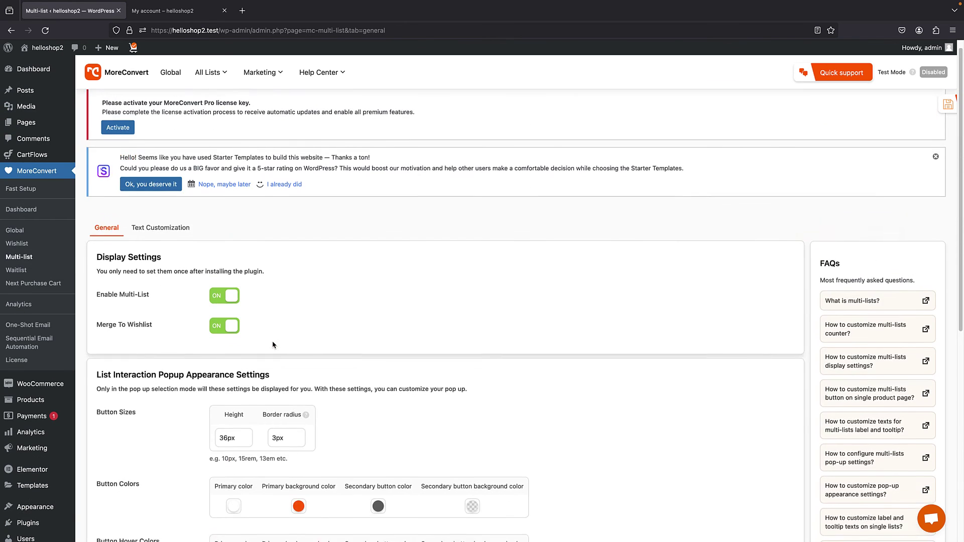
{"action": "left_click", "coordinate": [147, 244]}
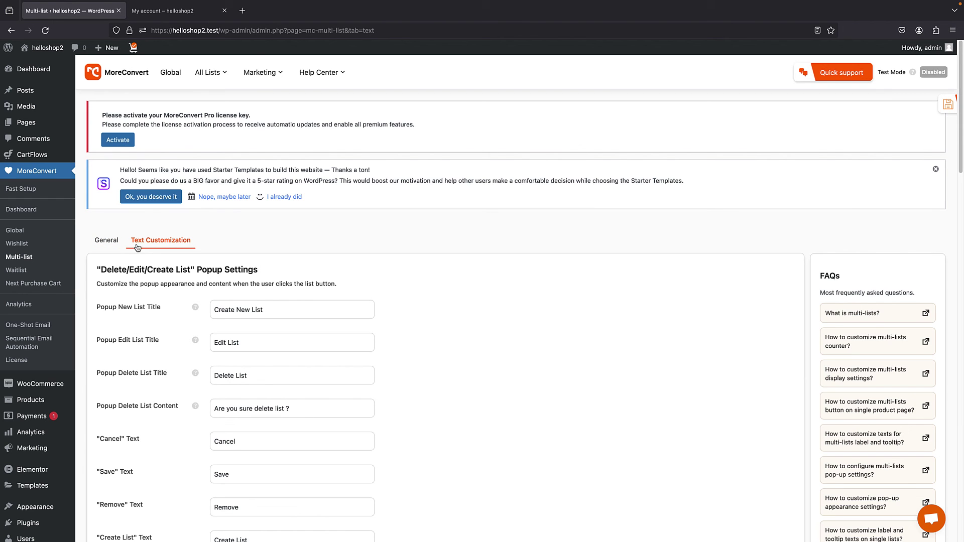
{"action": "left_click", "coordinate": [105, 242]}
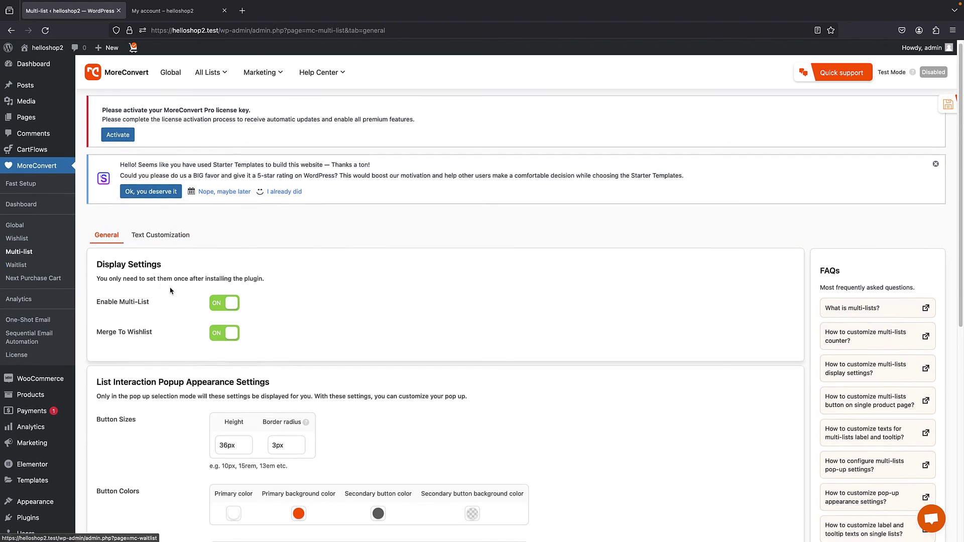
{"action": "scroll", "coordinate": [162, 300], "scroll_direction": "down", "scroll_amount": 4}
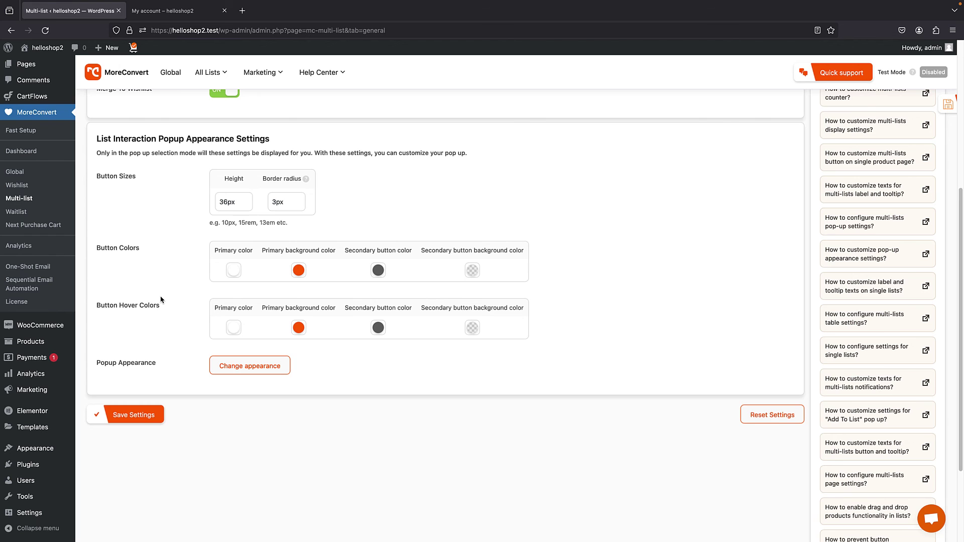
{"action": "scroll", "coordinate": [161, 300], "scroll_direction": "up", "scroll_amount": 4}
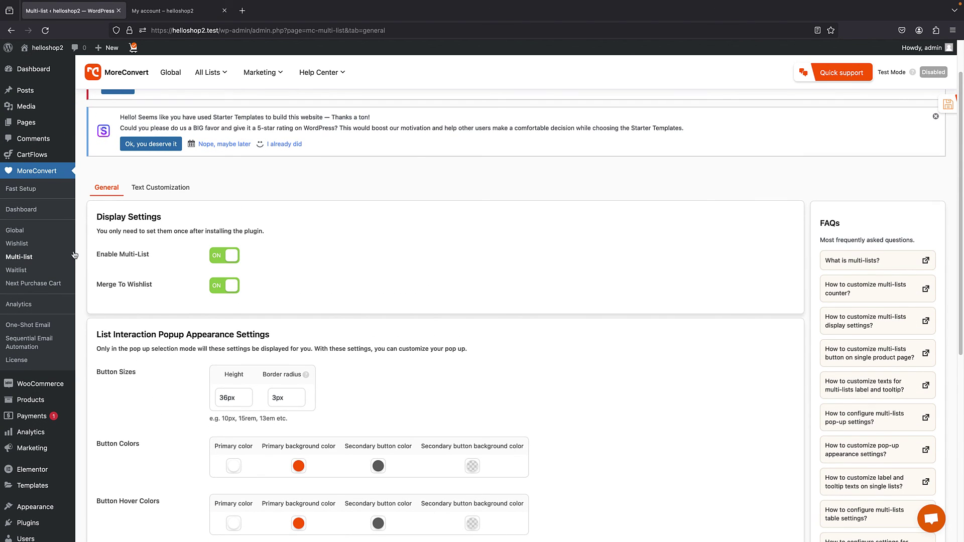
{"action": "left_click", "coordinate": [20, 257]}
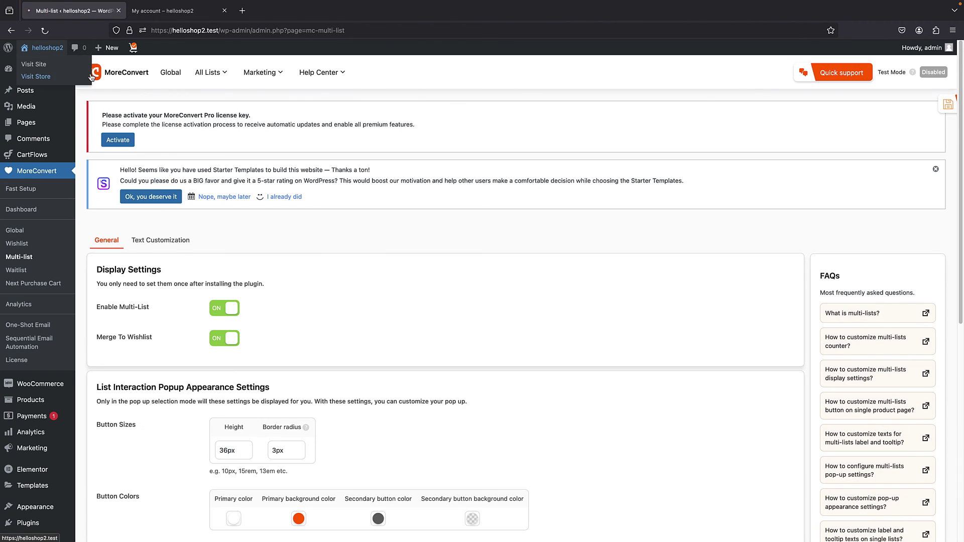
{"action": "left_click", "coordinate": [42, 52]}
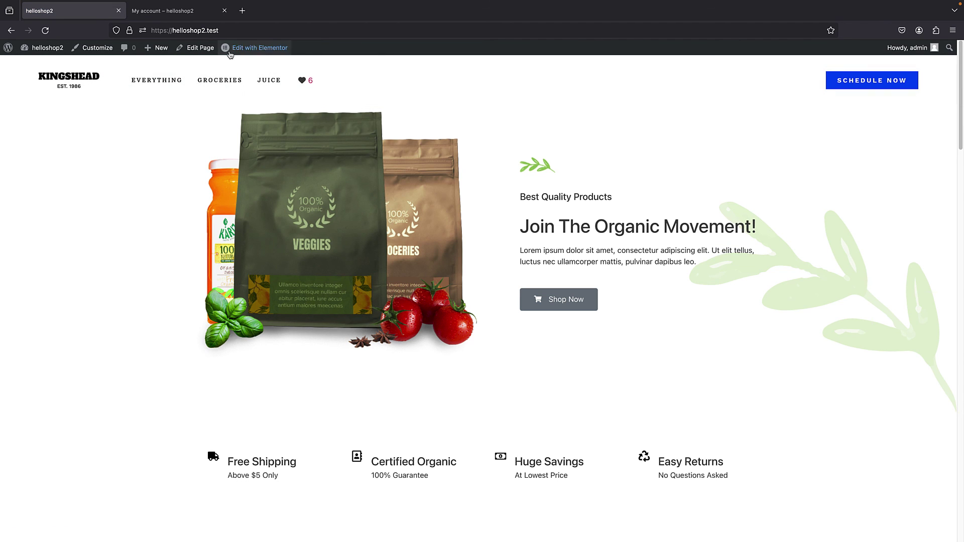